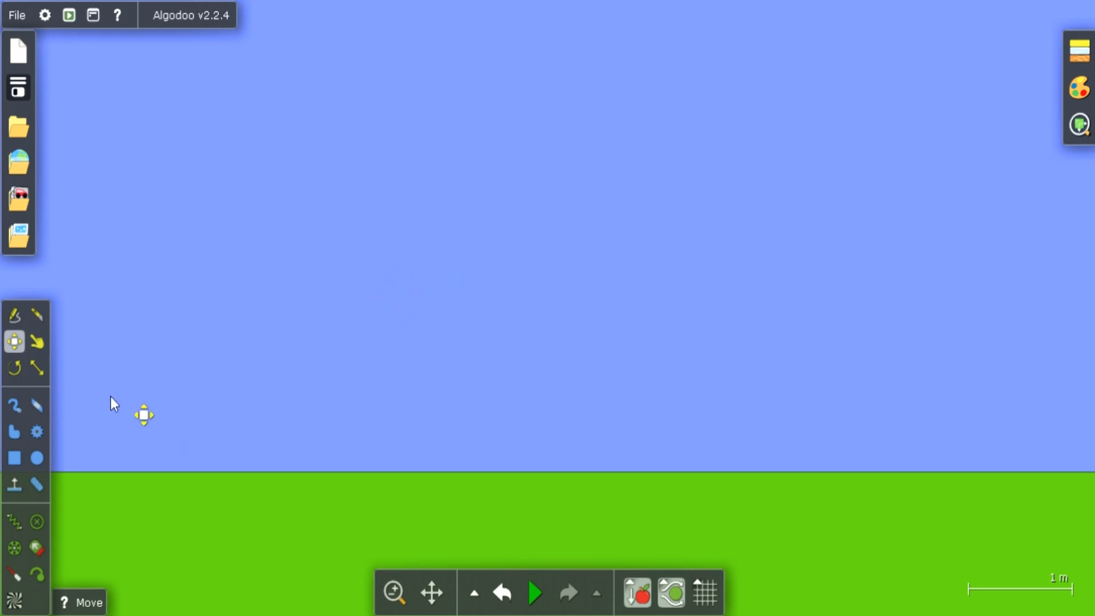
Draw a box about 1 m square above the ground and run the simulation so it drops
click(14, 456)
drag(333, 247, 443, 361)
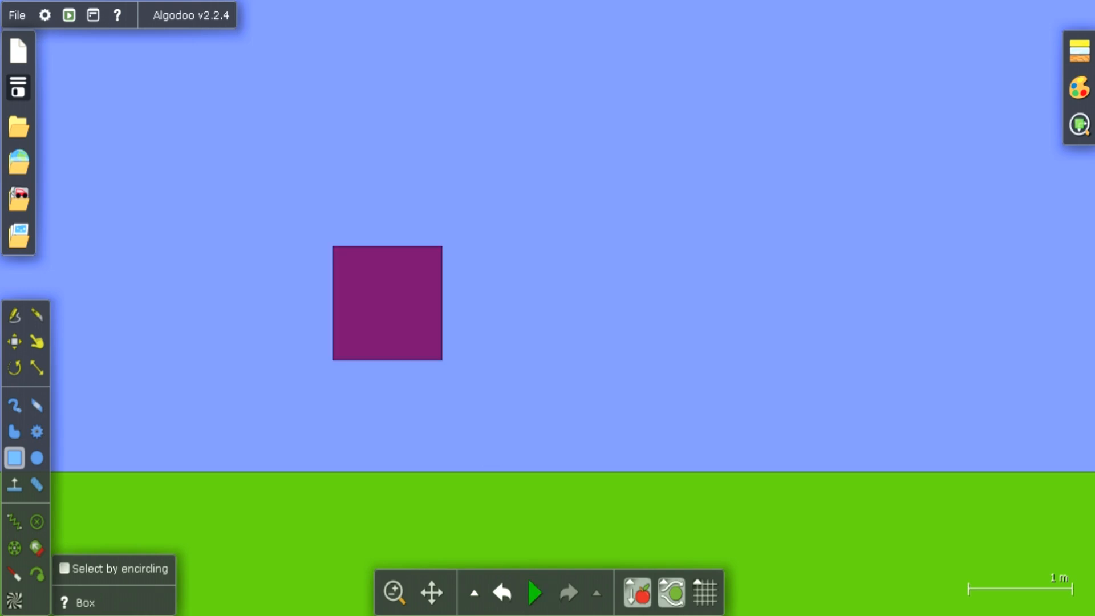
click(535, 597)
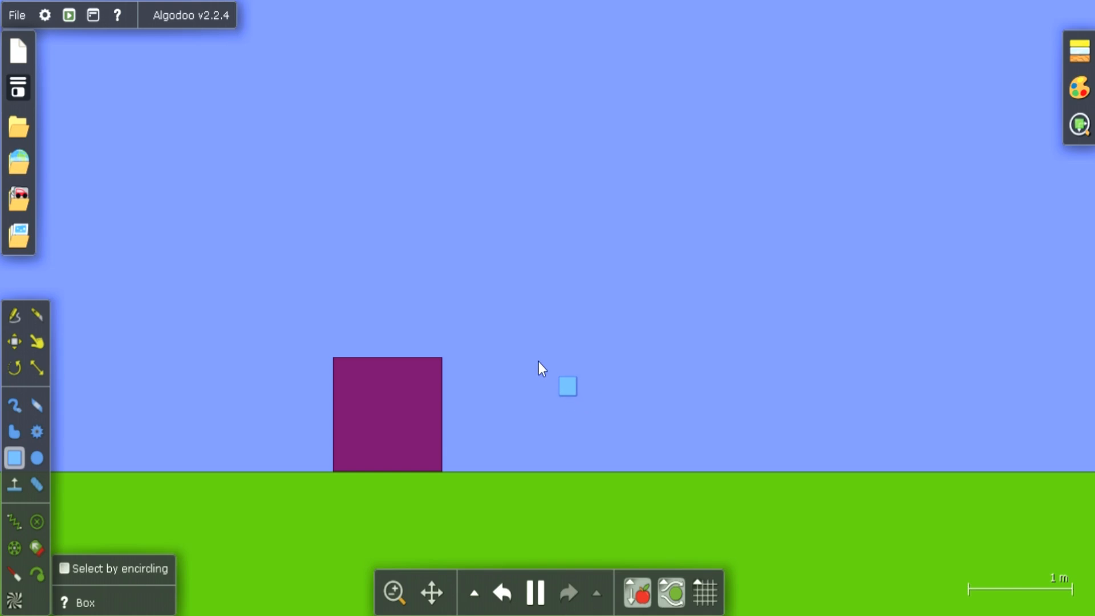
click(36, 548)
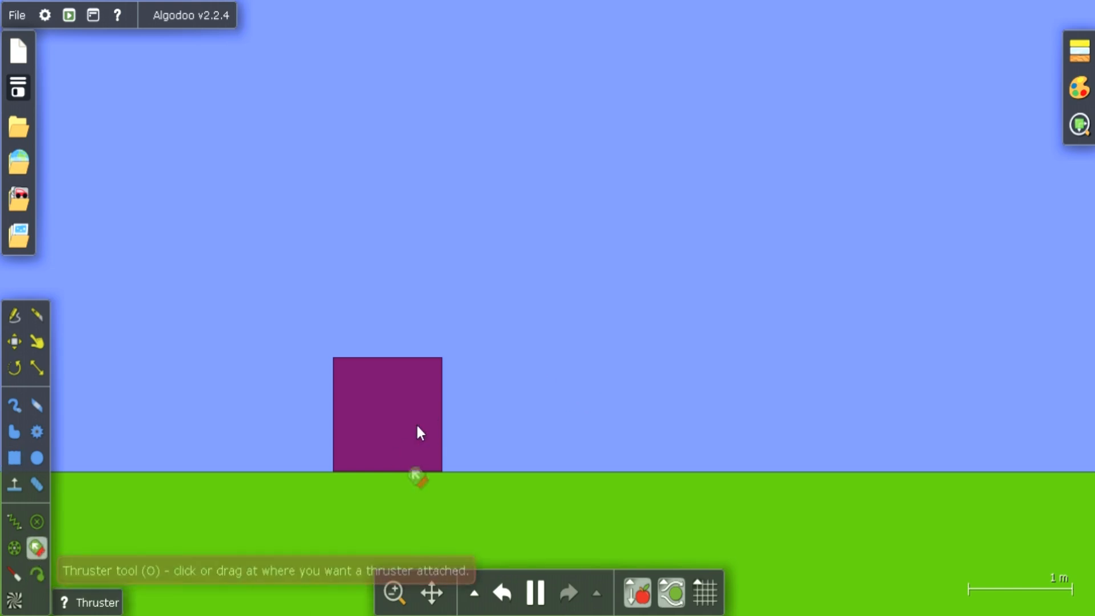
click(401, 406)
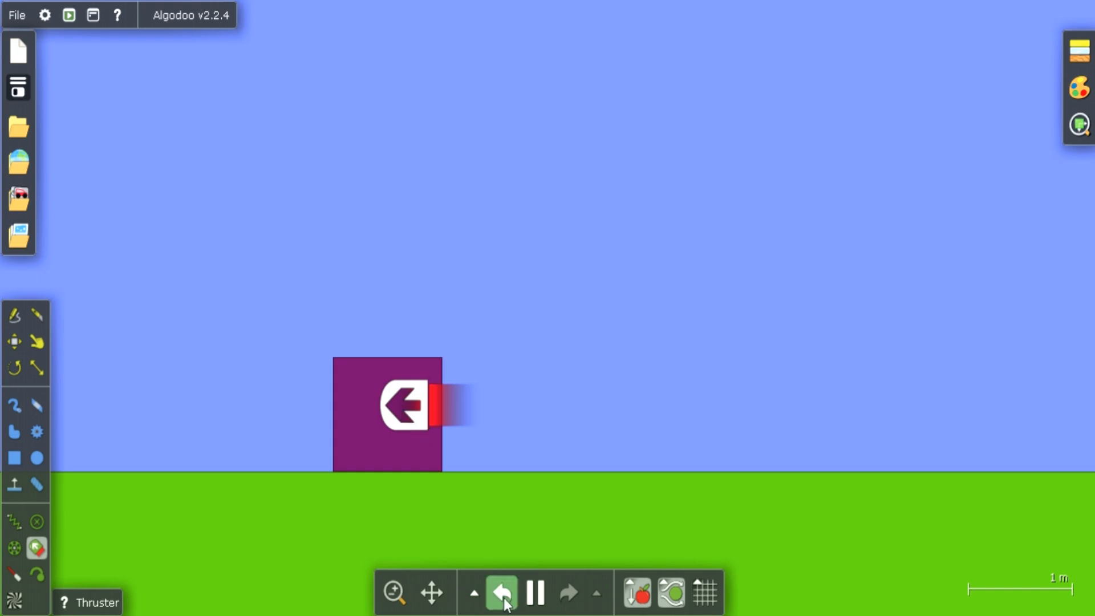
click(530, 596)
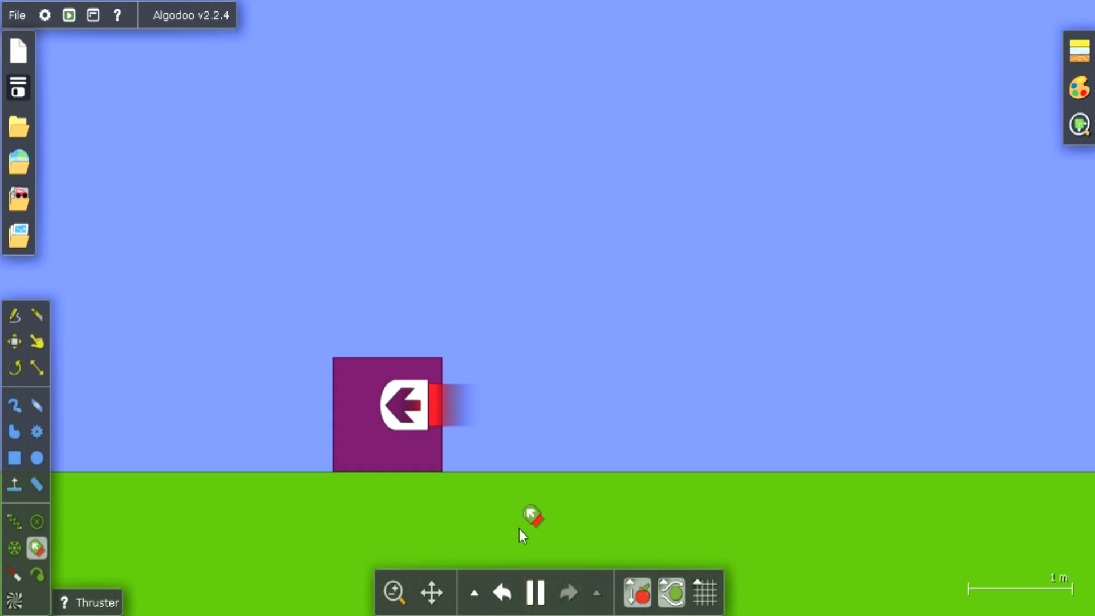
click(531, 590)
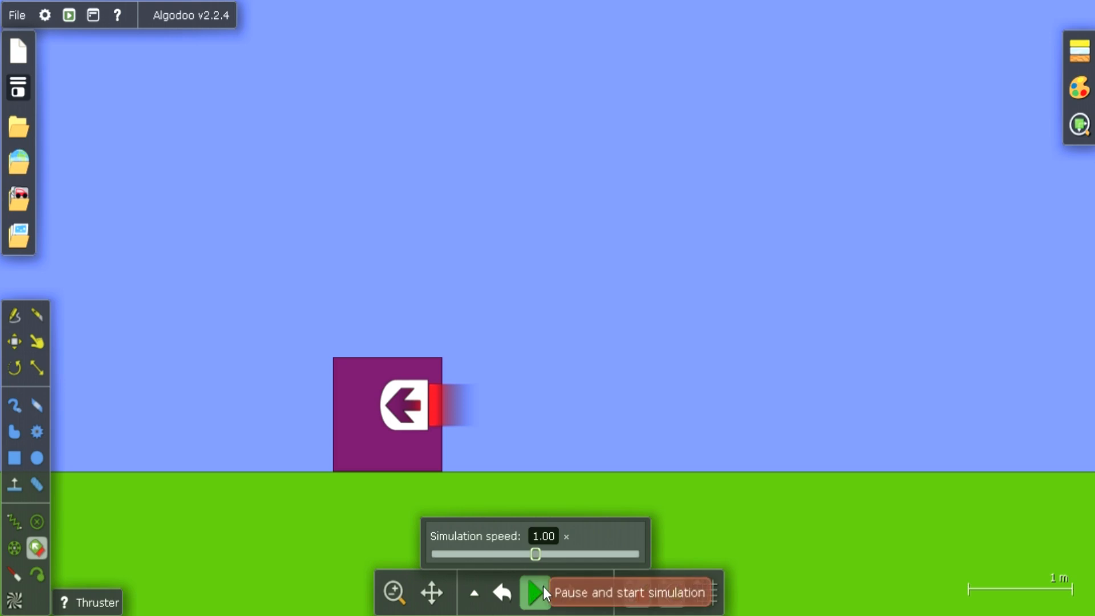
click(536, 592)
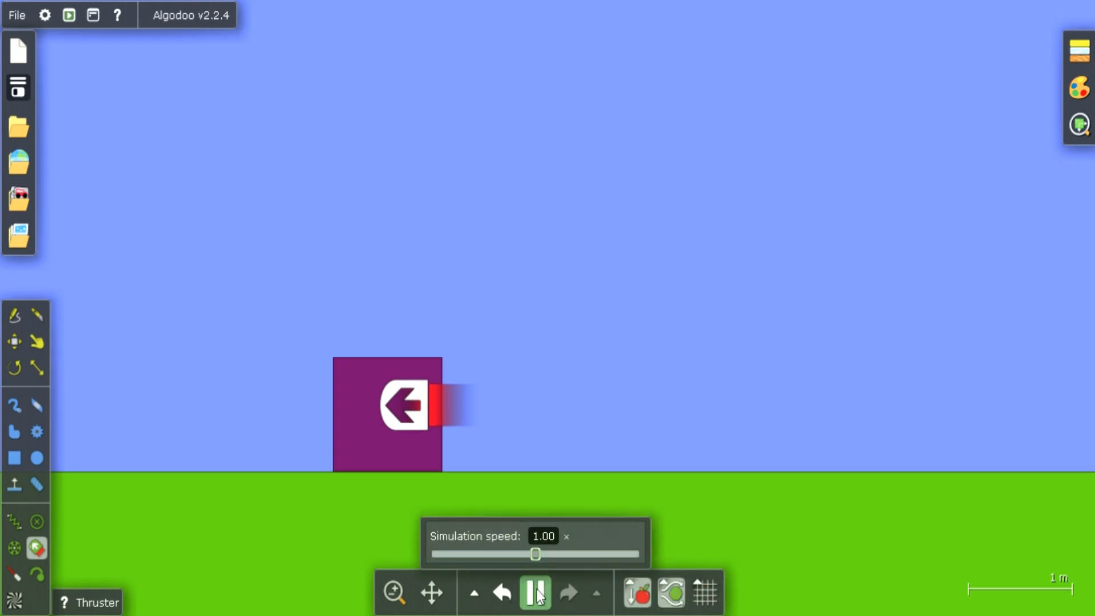
click(500, 594)
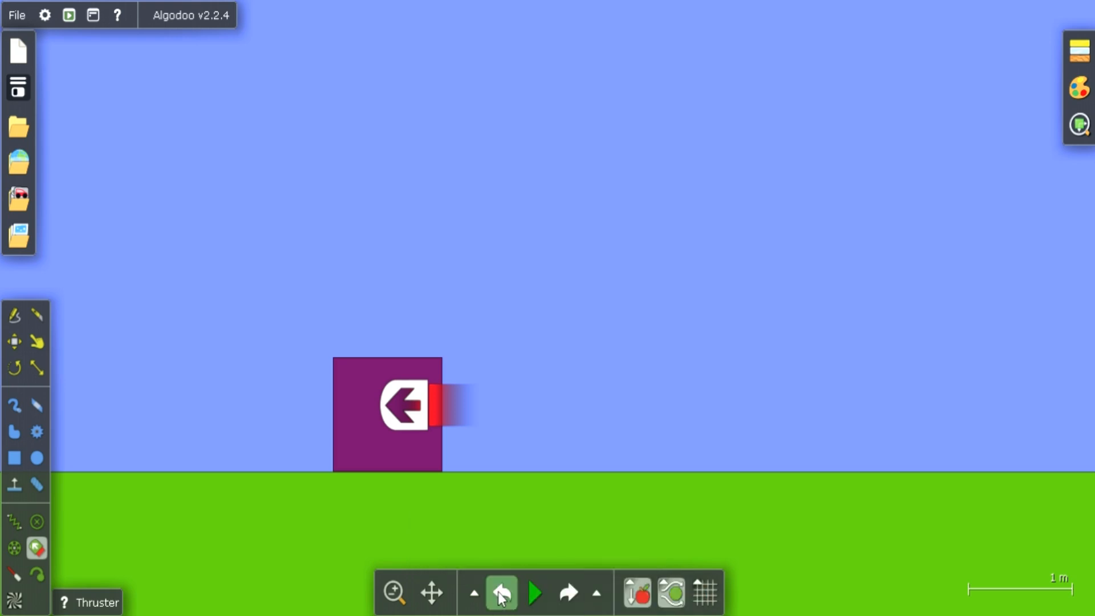
click(501, 595)
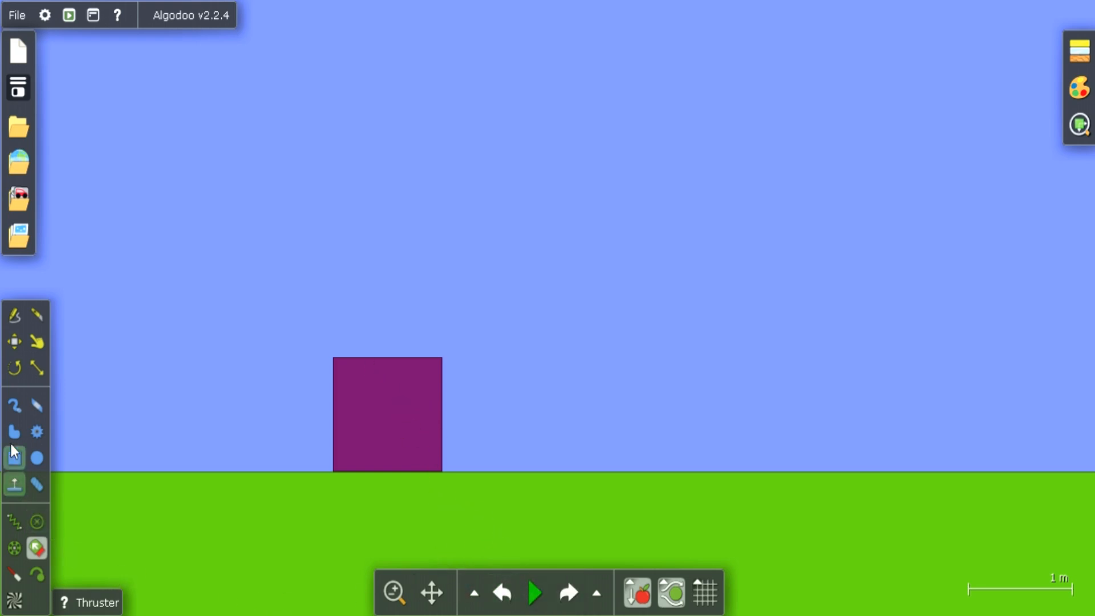
Move the purple box straight up off the ground with the Move tool
click(14, 346)
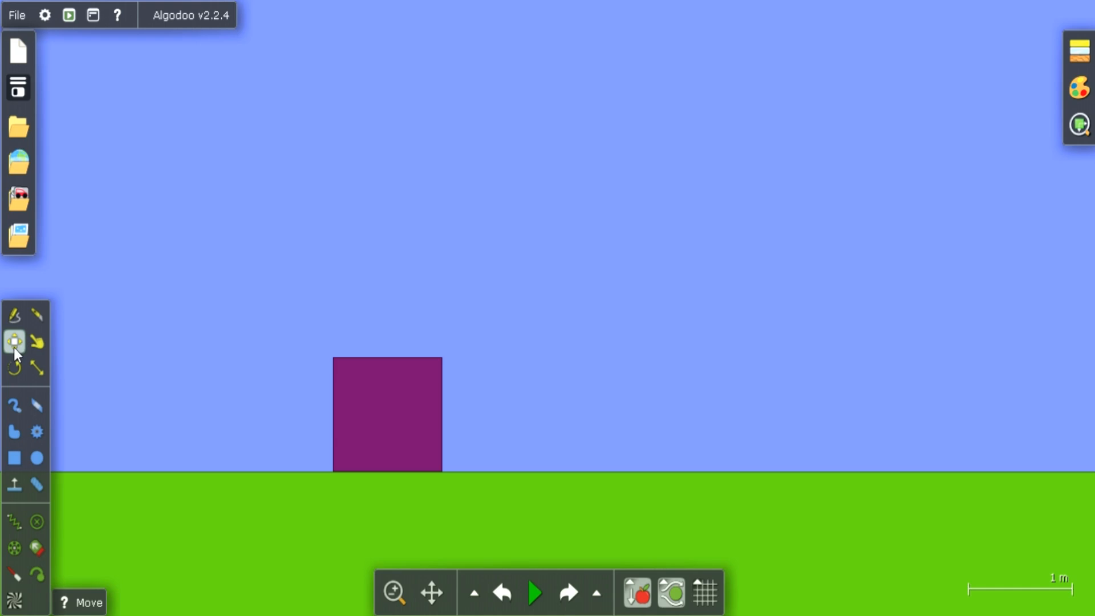
click(412, 422)
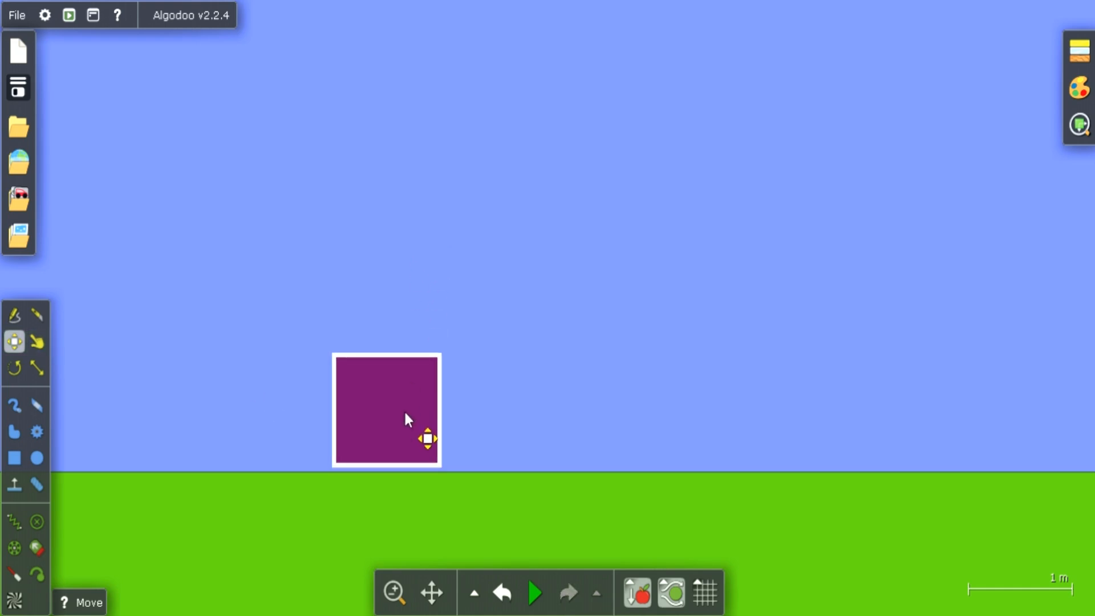
drag(403, 419, 411, 290)
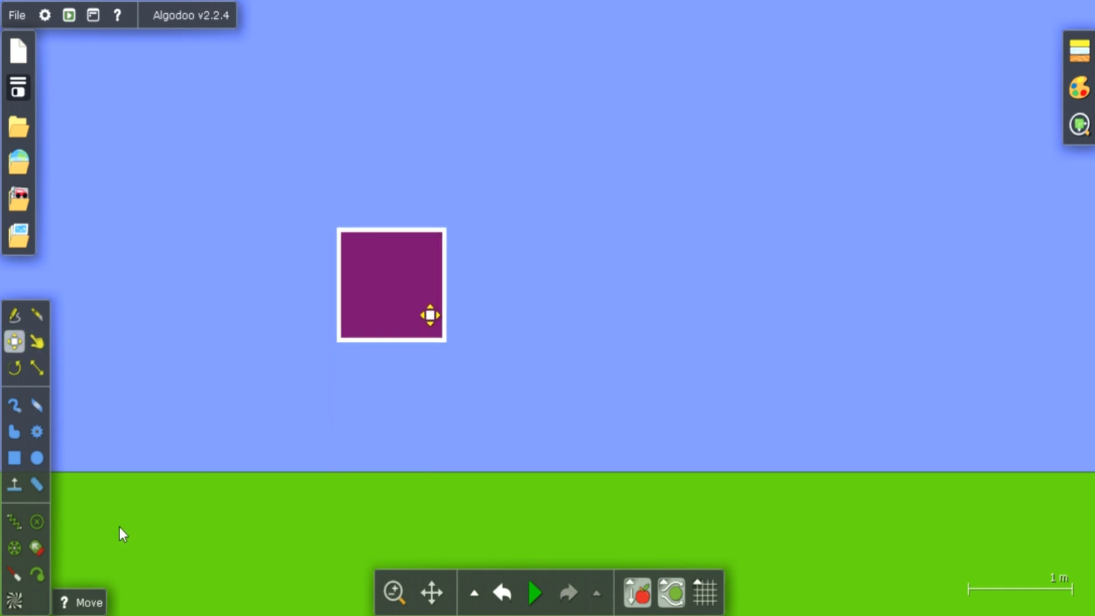
Attach a downward-pointing thruster inside the raised box's upper edge and run the simulation
click(35, 550)
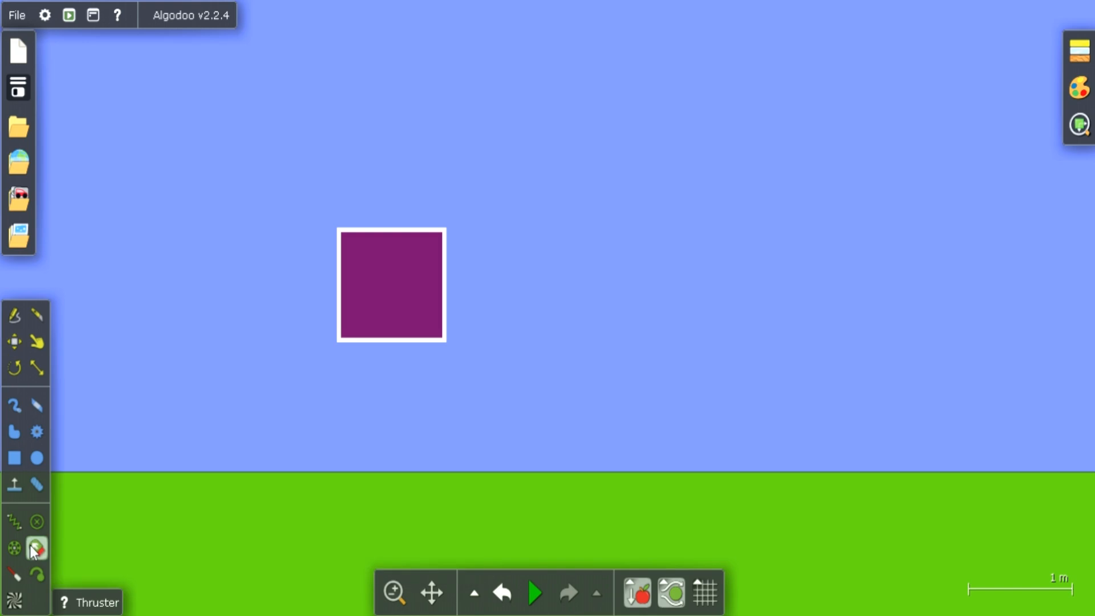
click(393, 264)
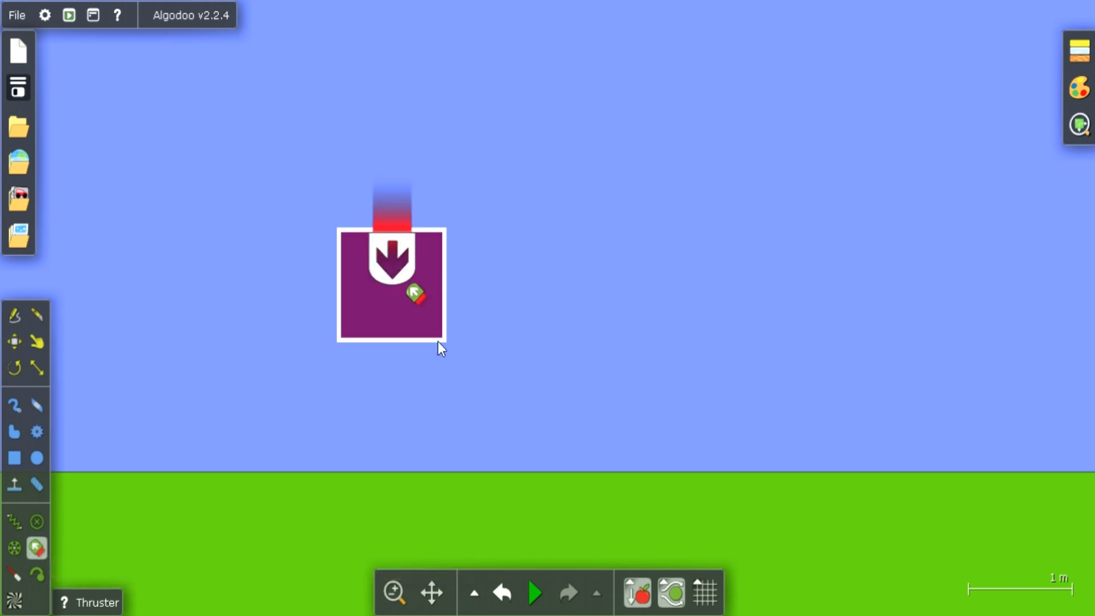
click(536, 587)
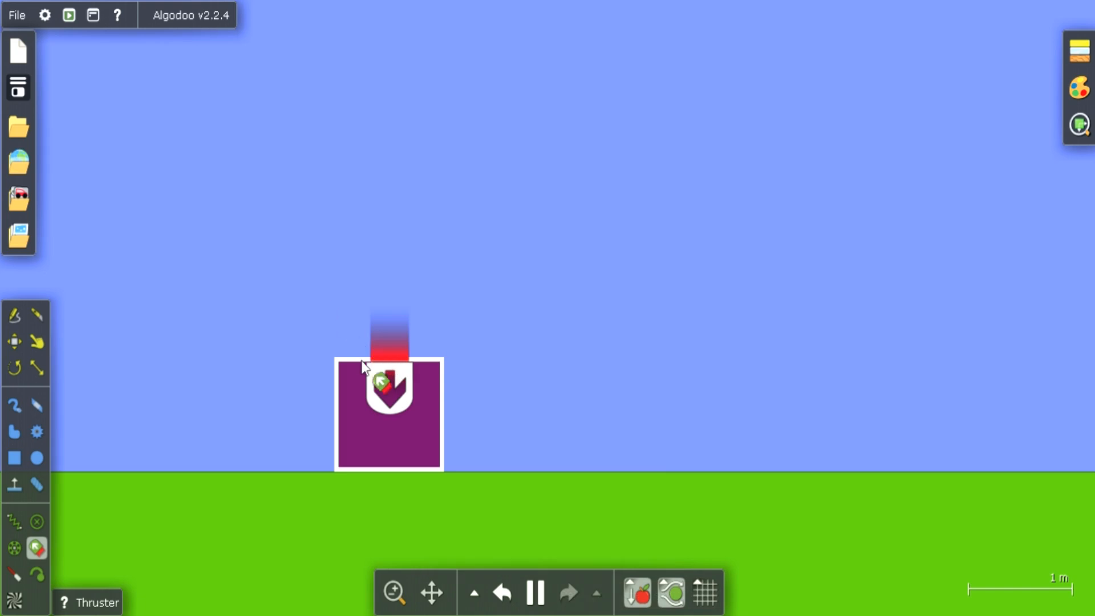
Nudge the box sideways, then set its thruster's force to 32 N and turn off following the geometry's rotation
mouse_move(391, 393)
mouse_down()
mouse_move(415, 387)
mouse_move(400, 394)
mouse_up()
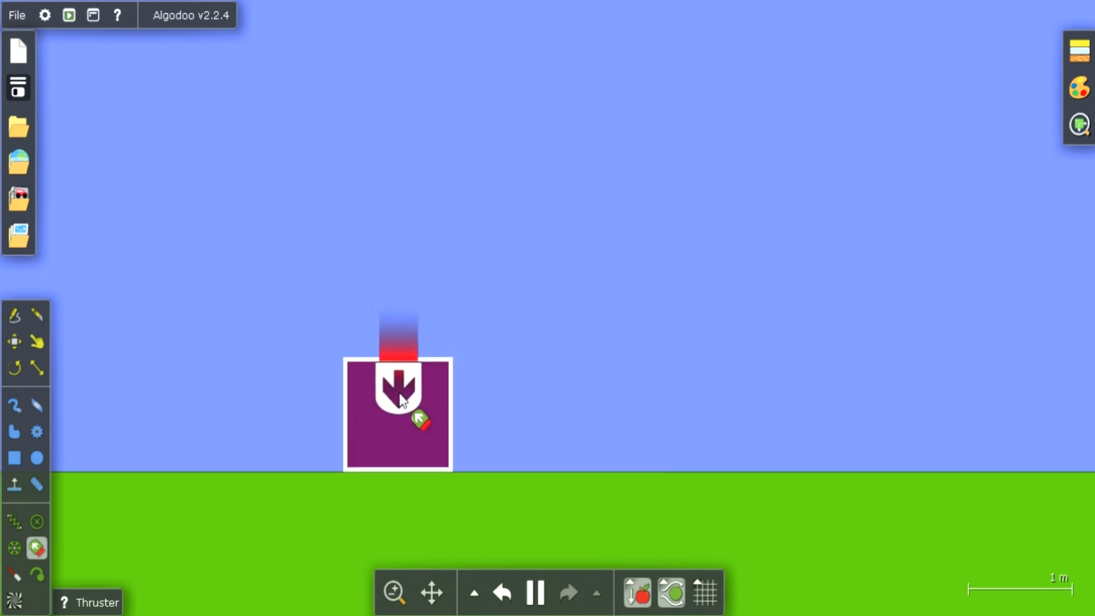
right_click(400, 399)
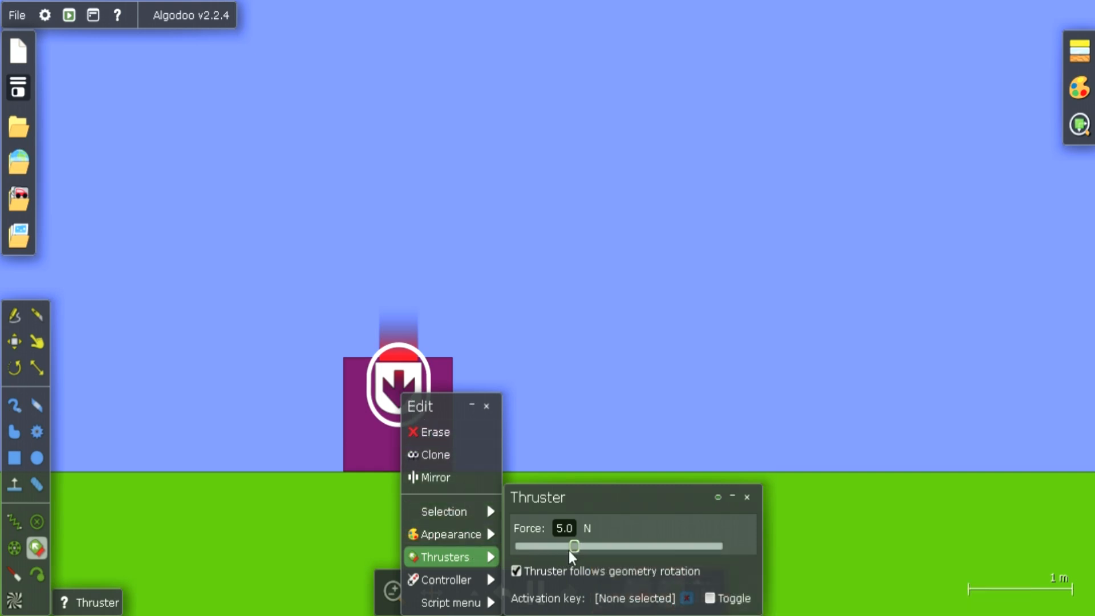
drag(573, 553, 583, 553)
mouse_move(489, 587)
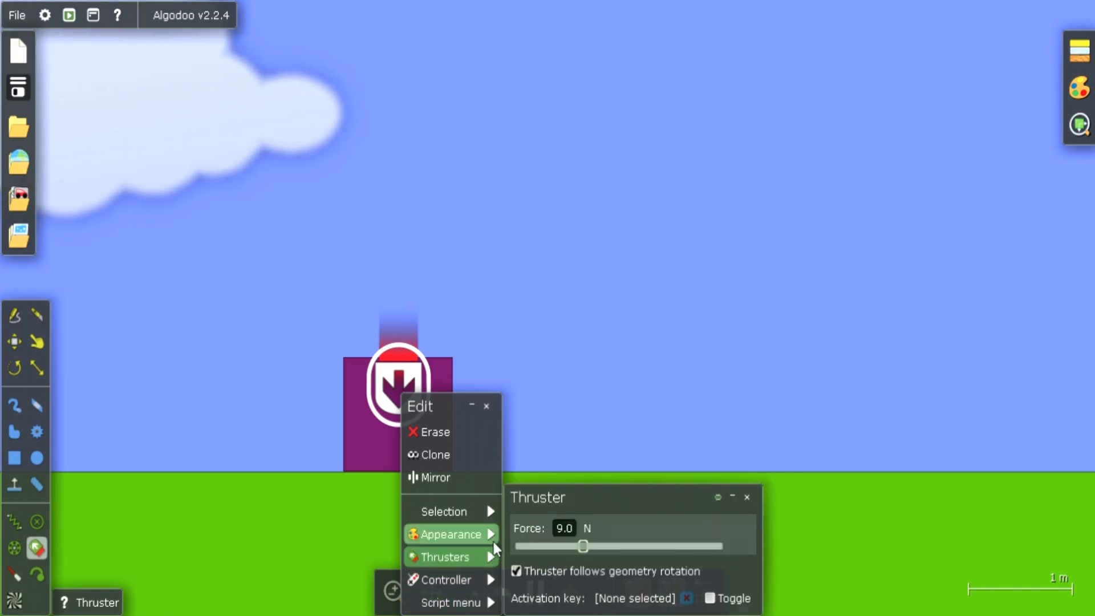
mouse_move(492, 512)
mouse_move(488, 557)
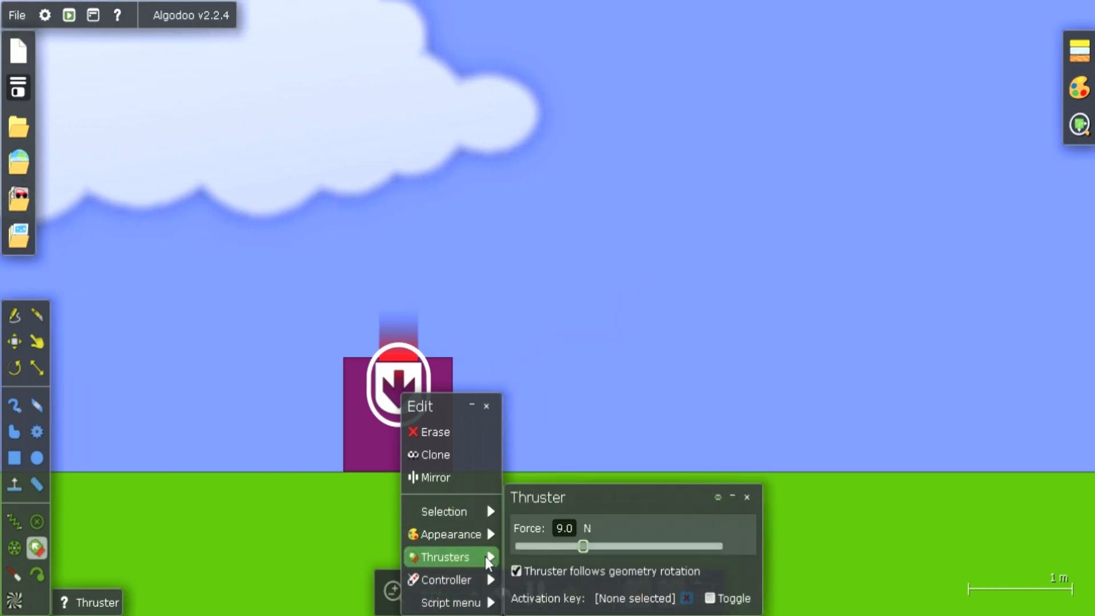
drag(584, 543, 602, 546)
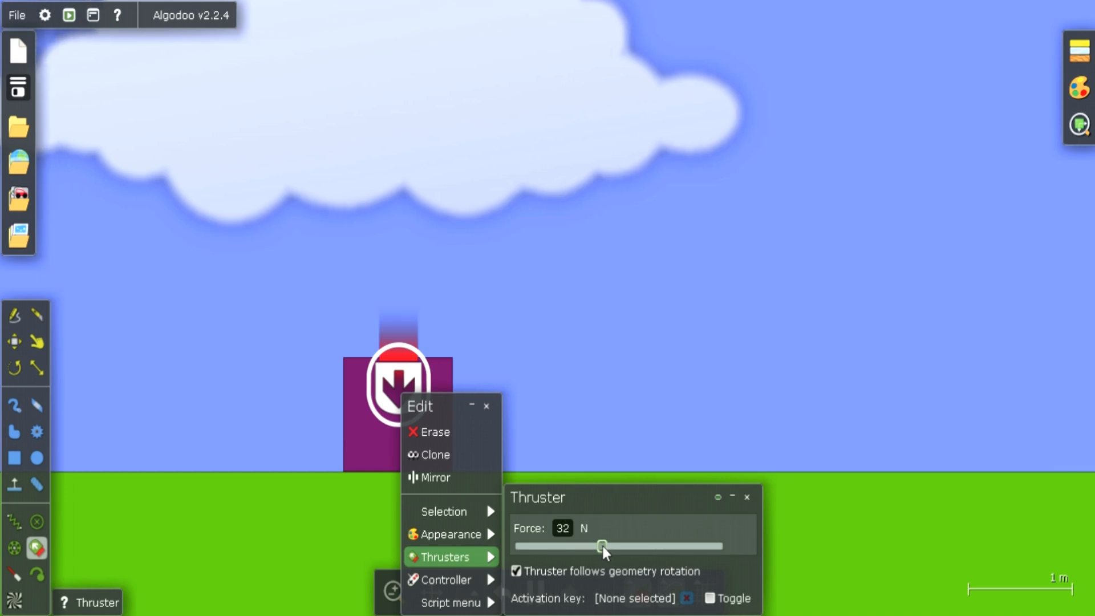
click(517, 570)
click(573, 413)
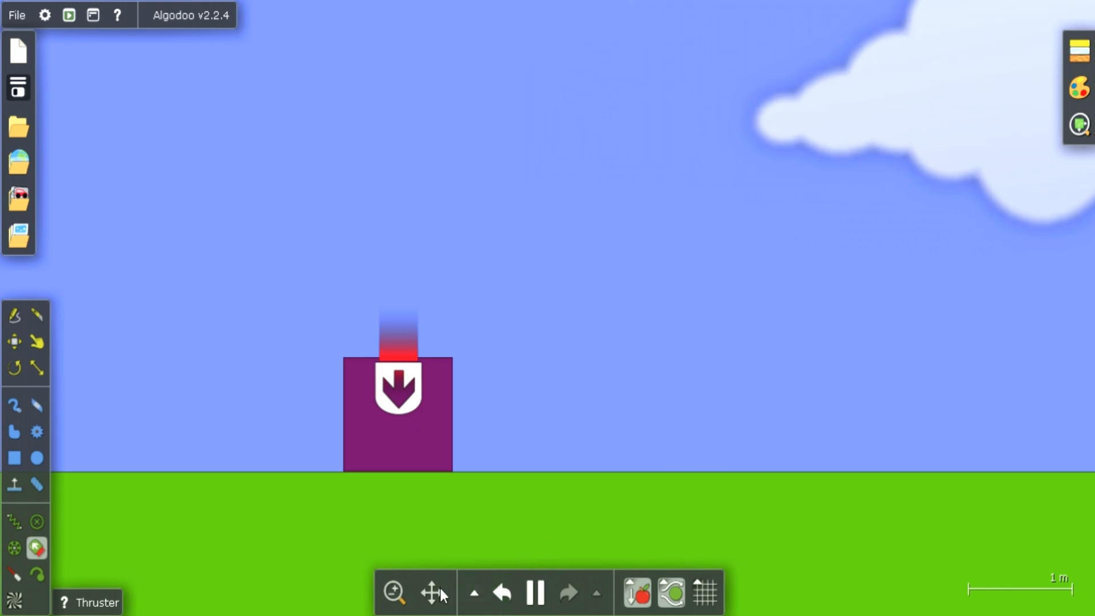
Drag the box a short way along the ground to test it, then remove its thruster
click(37, 341)
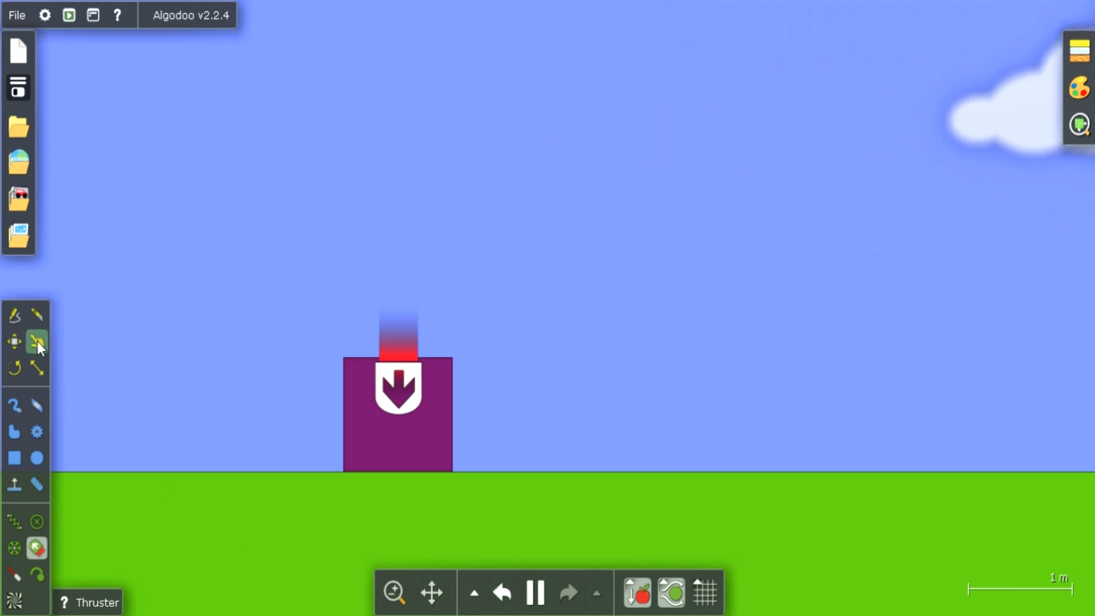
drag(370, 402, 391, 410)
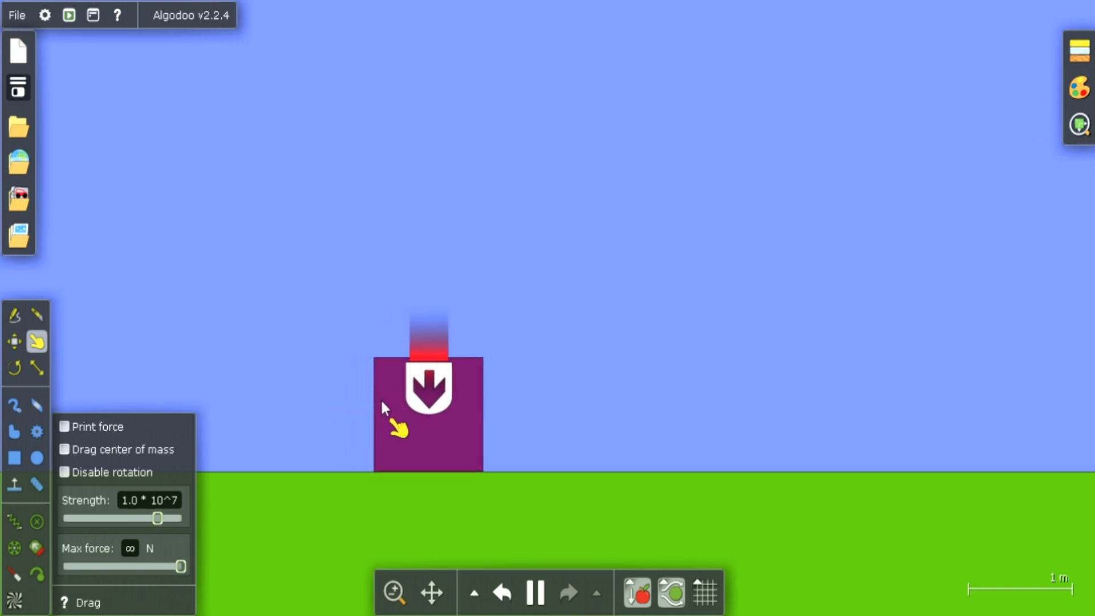
mouse_move(423, 391)
mouse_down()
mouse_move(447, 380)
mouse_move(416, 389)
mouse_up()
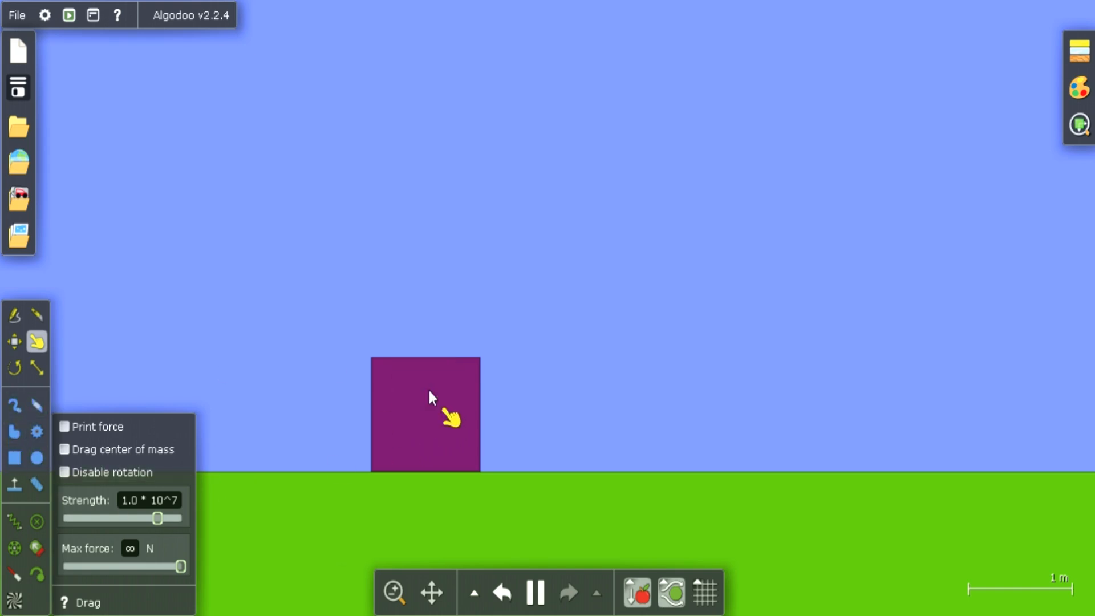
click(35, 546)
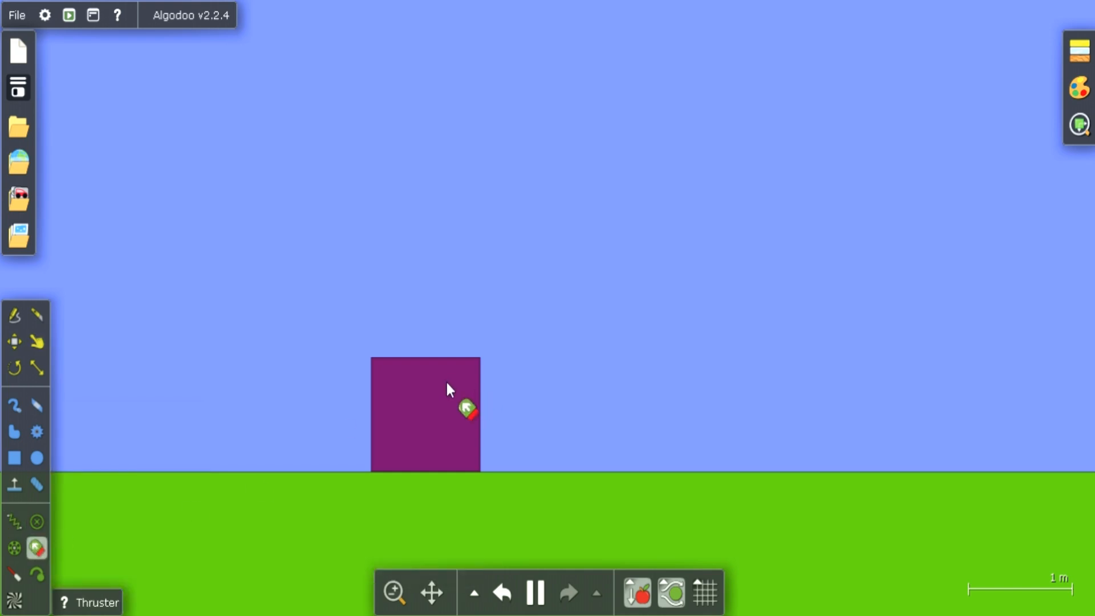
click(385, 370)
drag(385, 374, 429, 373)
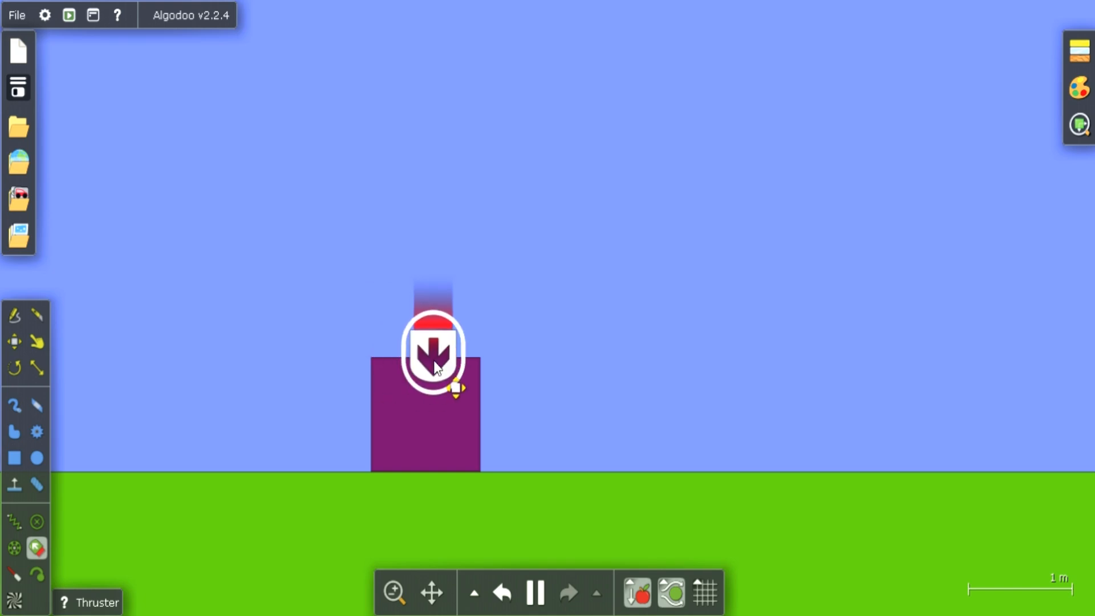
right_click(429, 374)
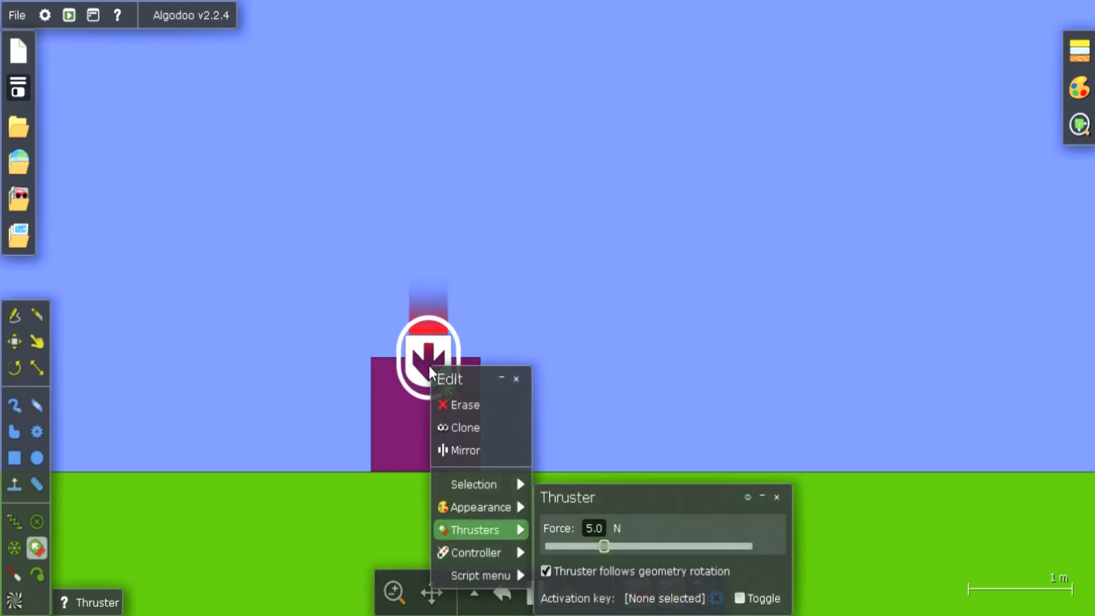
click(309, 486)
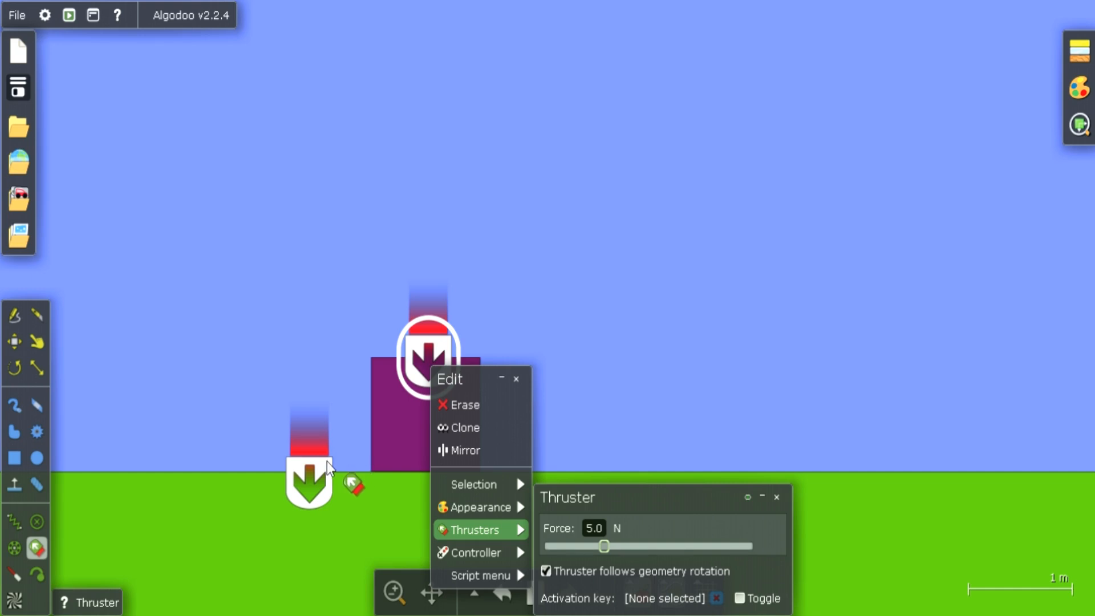
key(Delete)
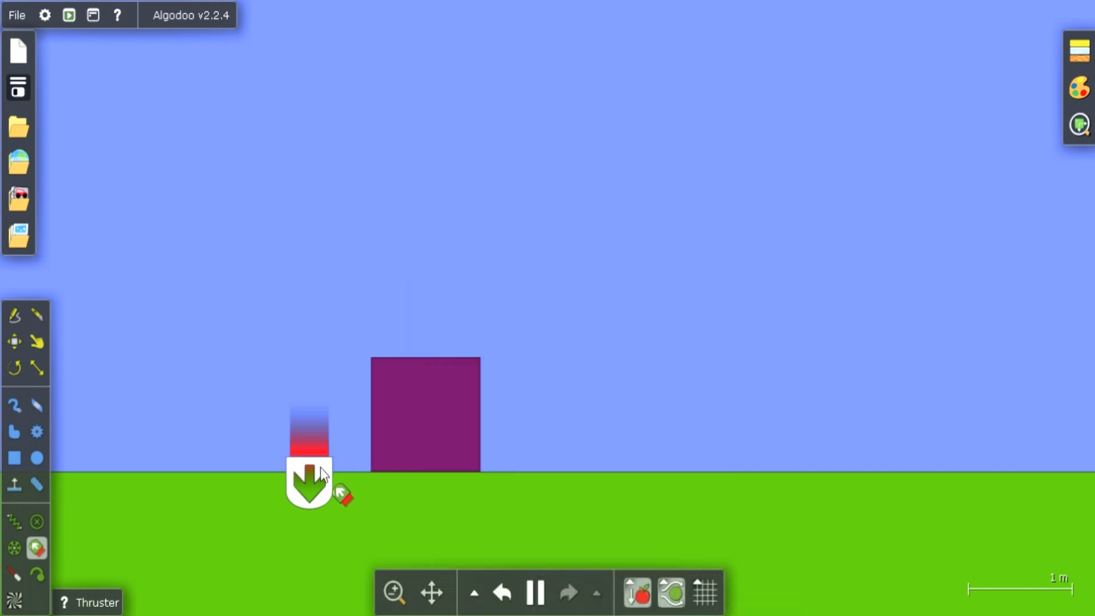
click(322, 474)
key(Delete)
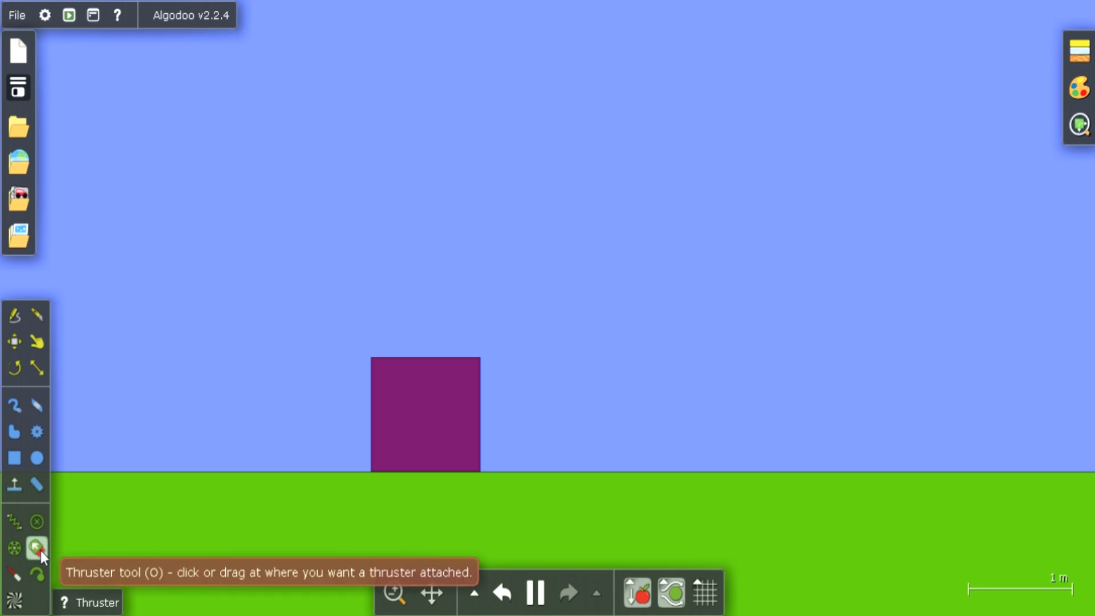
Attach a thruster at the middle of the box's upper edge and rotate it to point right
click(432, 378)
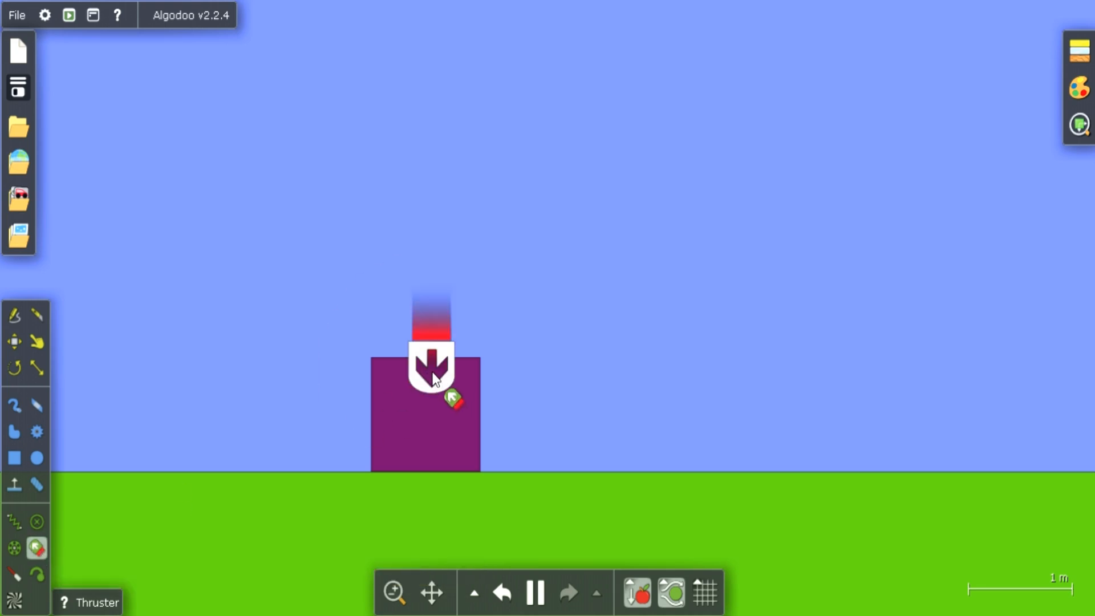
click(23, 368)
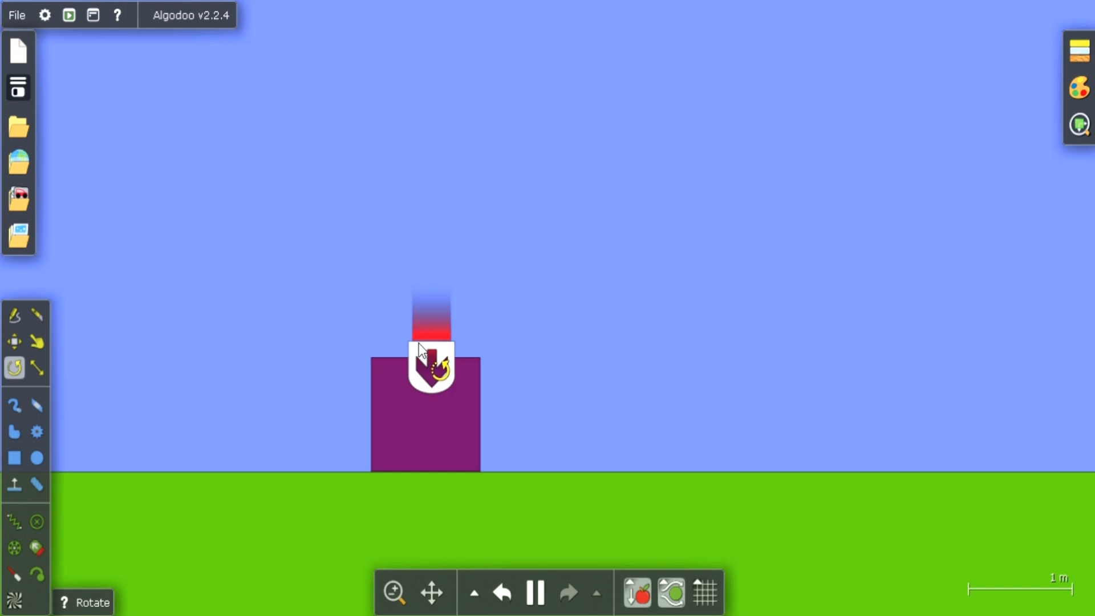
drag(419, 344, 392, 395)
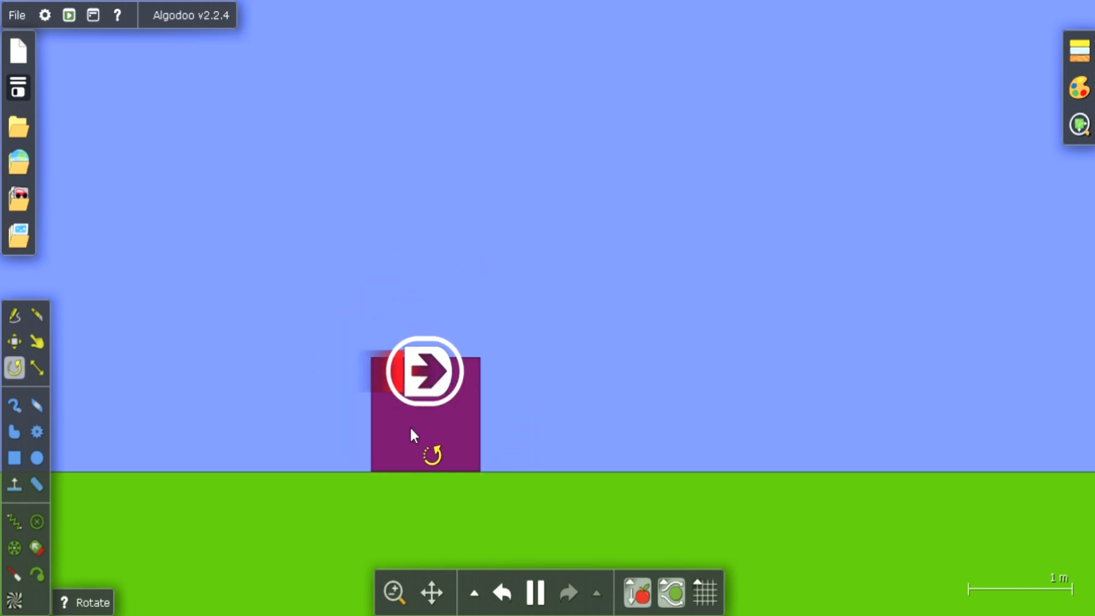
Drag the box with its sideways thruster along the ground toward the right
click(37, 342)
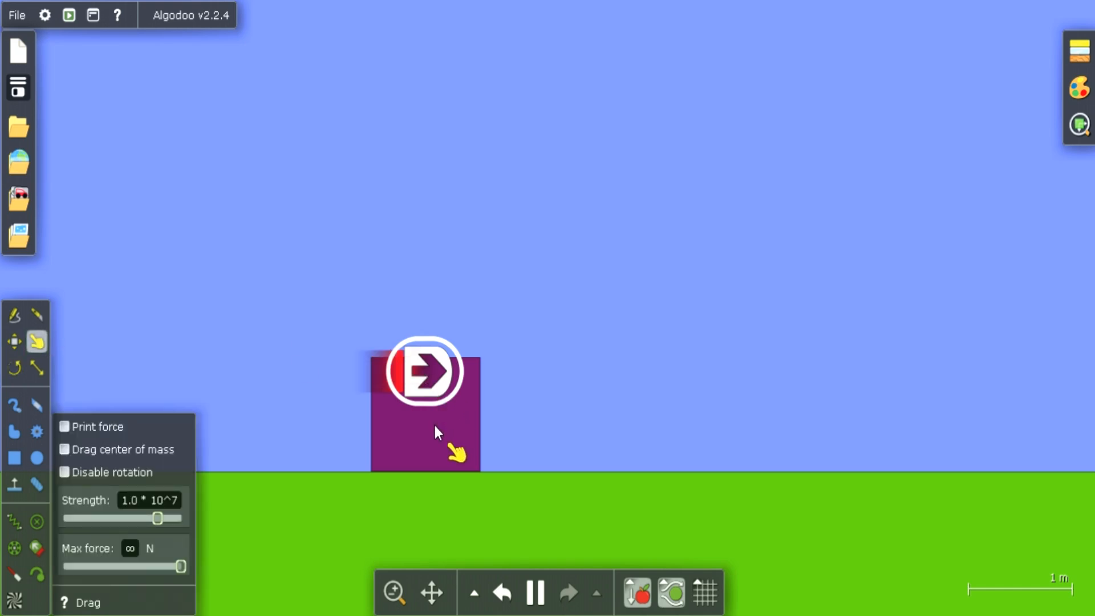
drag(434, 422, 686, 428)
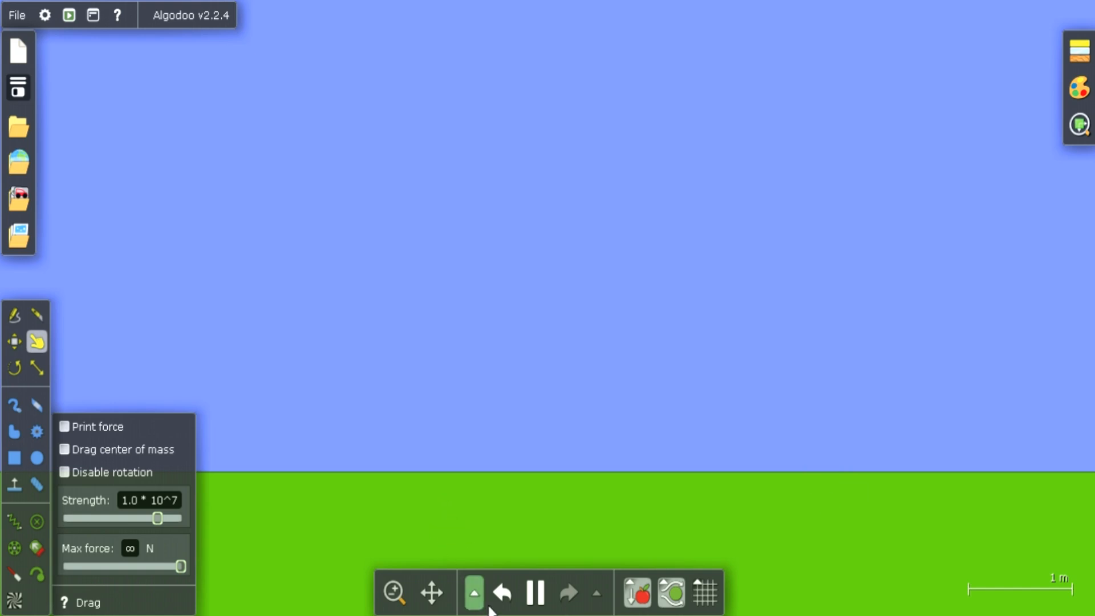
Undo the box's last run and move the box about 3 m back to the left along the ground
click(501, 593)
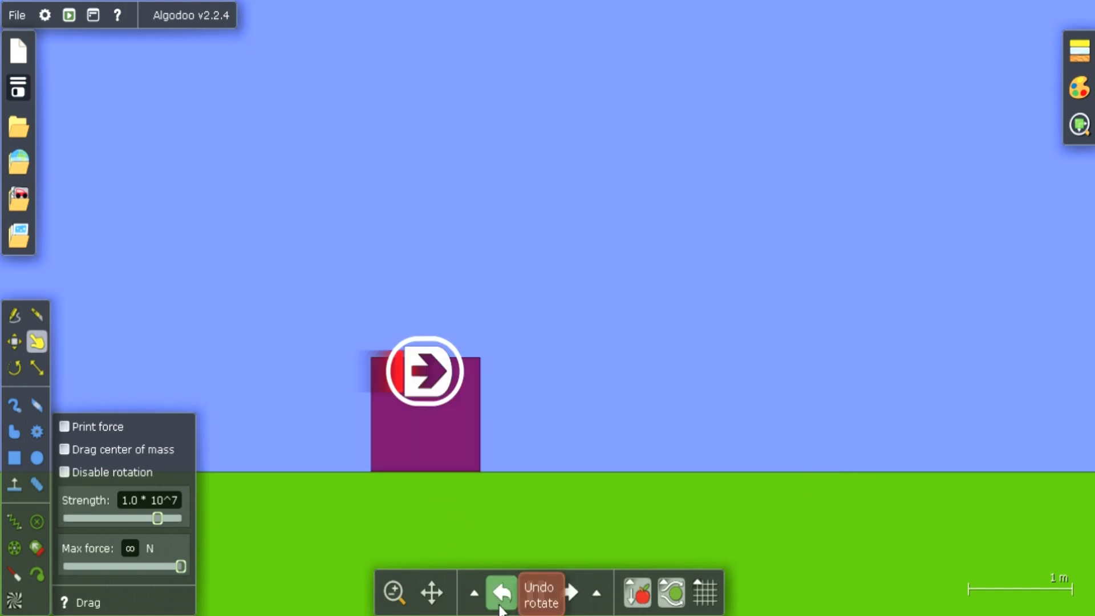
click(17, 346)
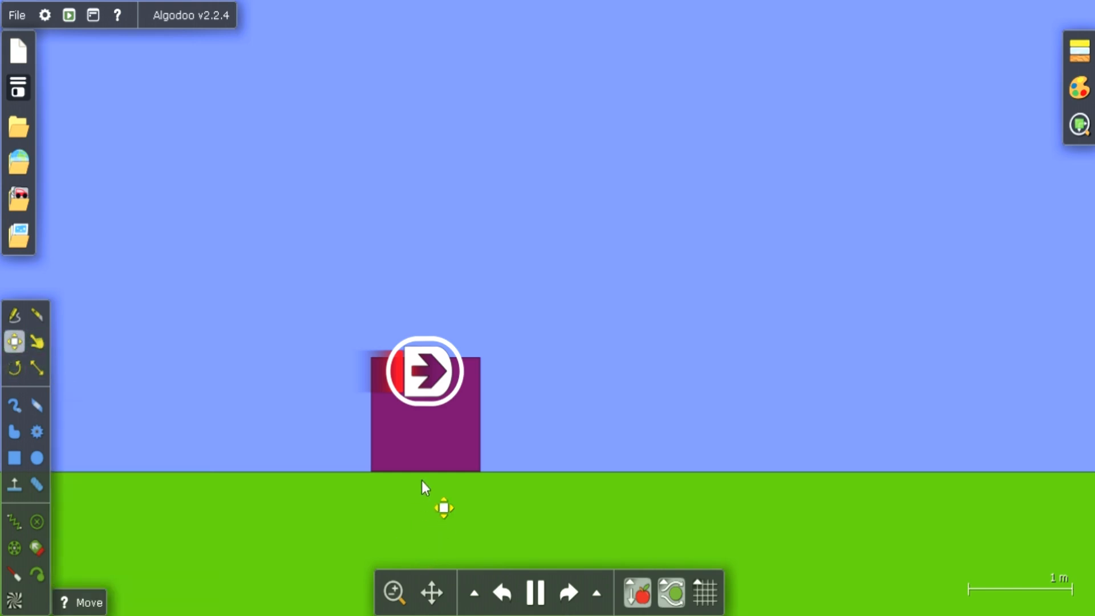
drag(422, 449, 119, 453)
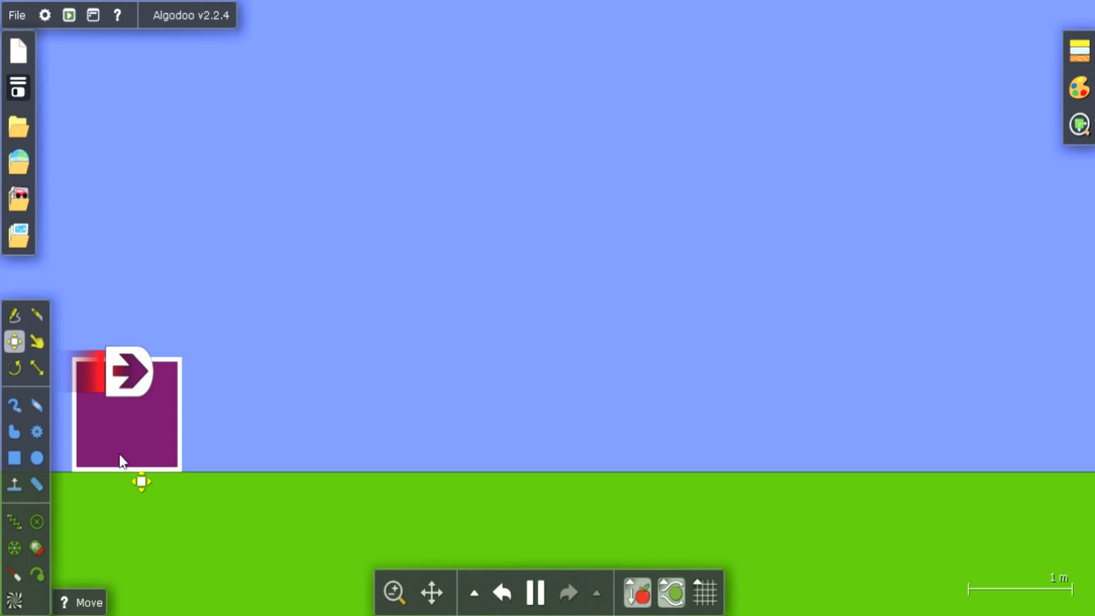
Drag the thruster box along the ground toward the right to test it, then undo that run
click(38, 341)
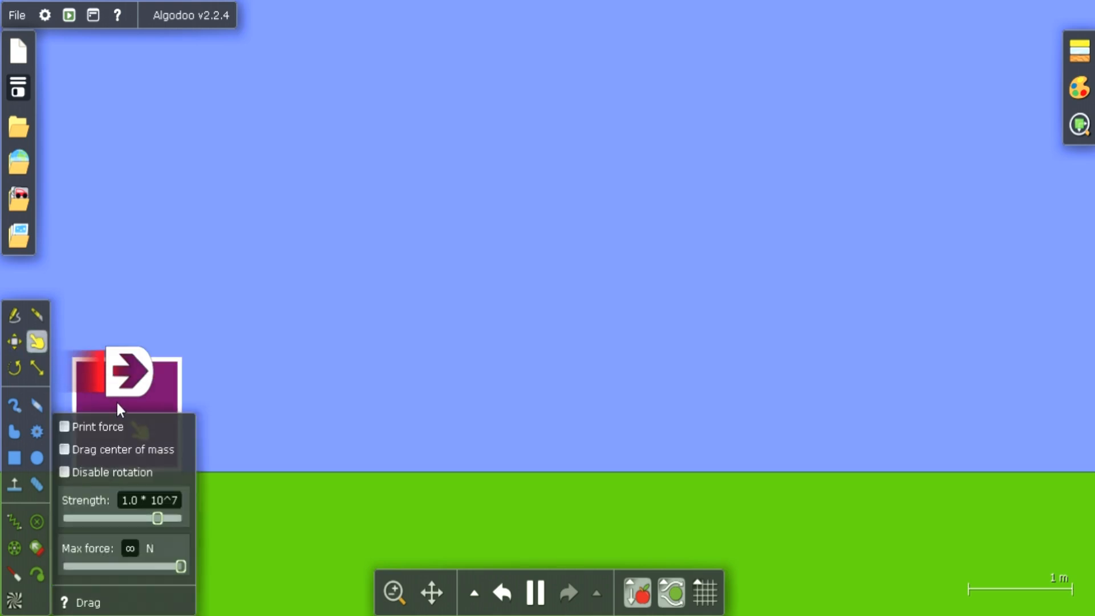
drag(114, 393, 714, 429)
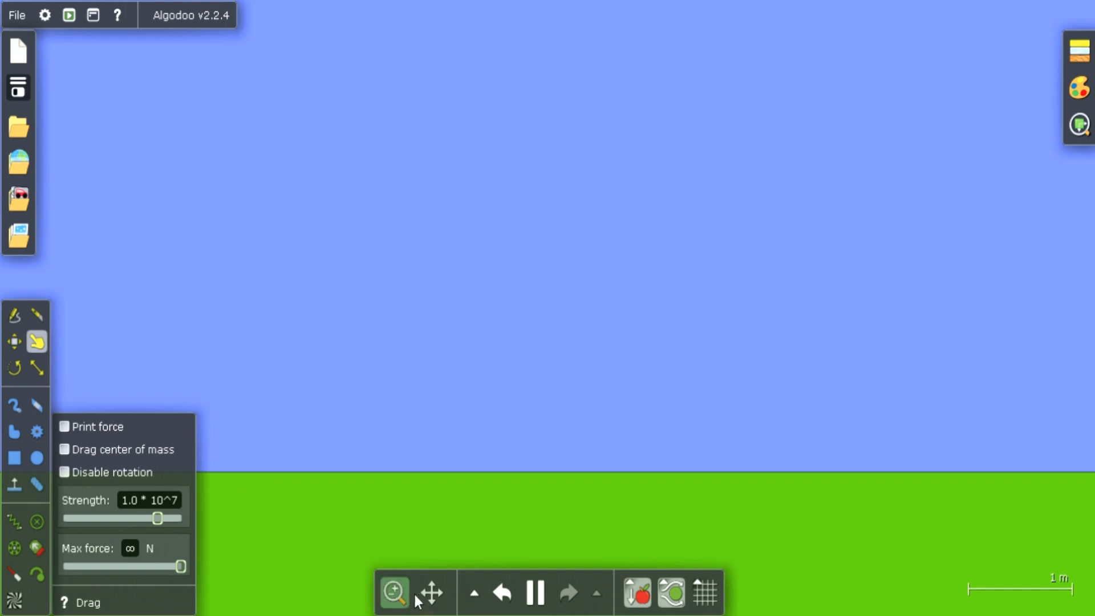
click(502, 593)
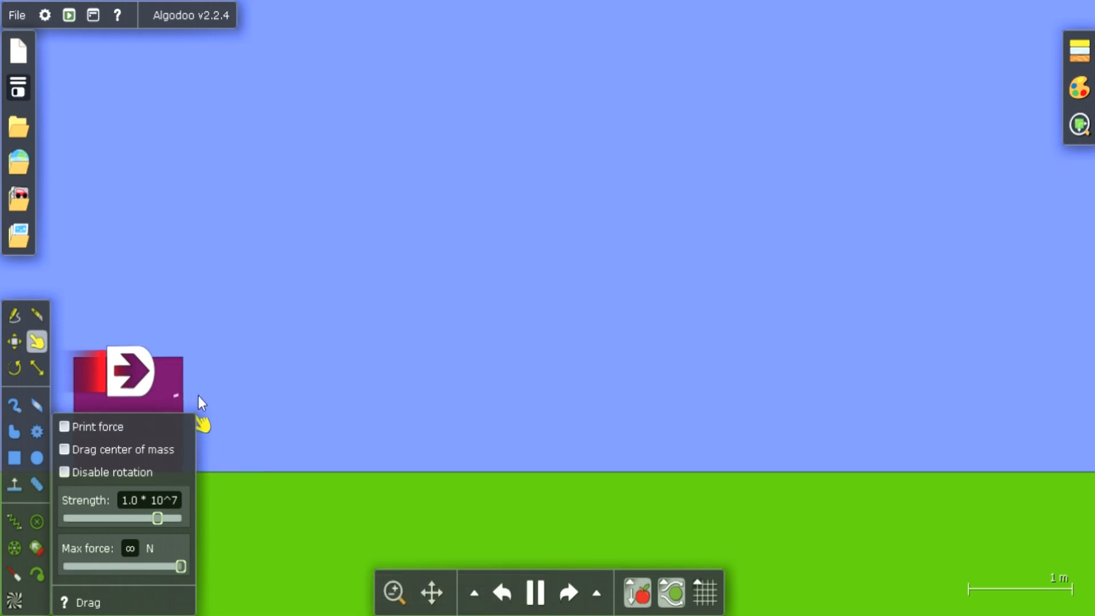
Shift the box a short way along the ground and rotate the thruster near its right edge to point right
drag(198, 396, 320, 445)
right_click(319, 444)
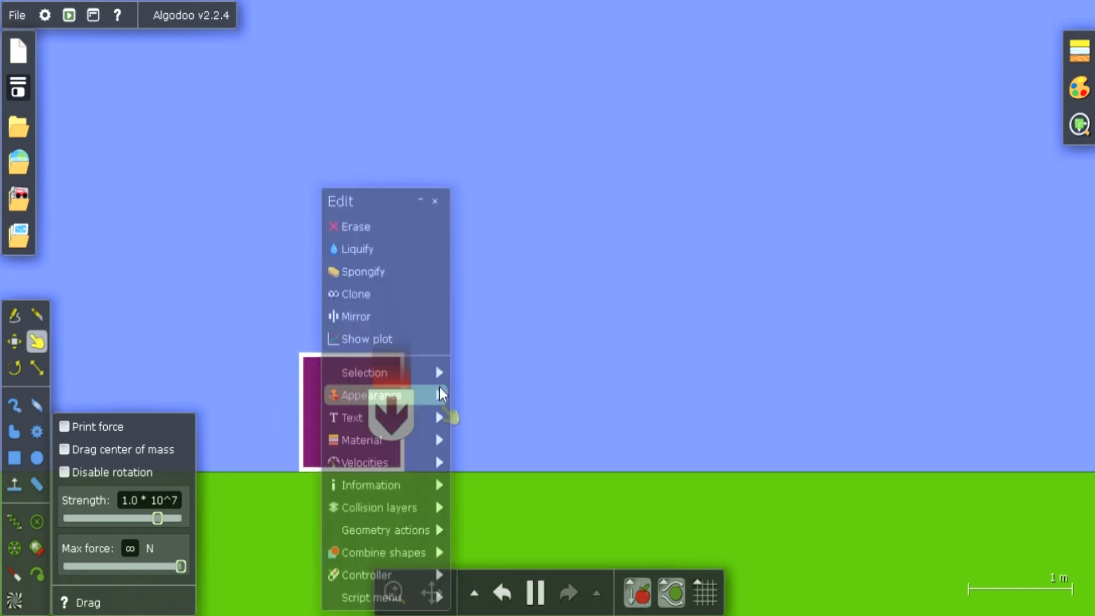
mouse_move(450, 393)
click(873, 336)
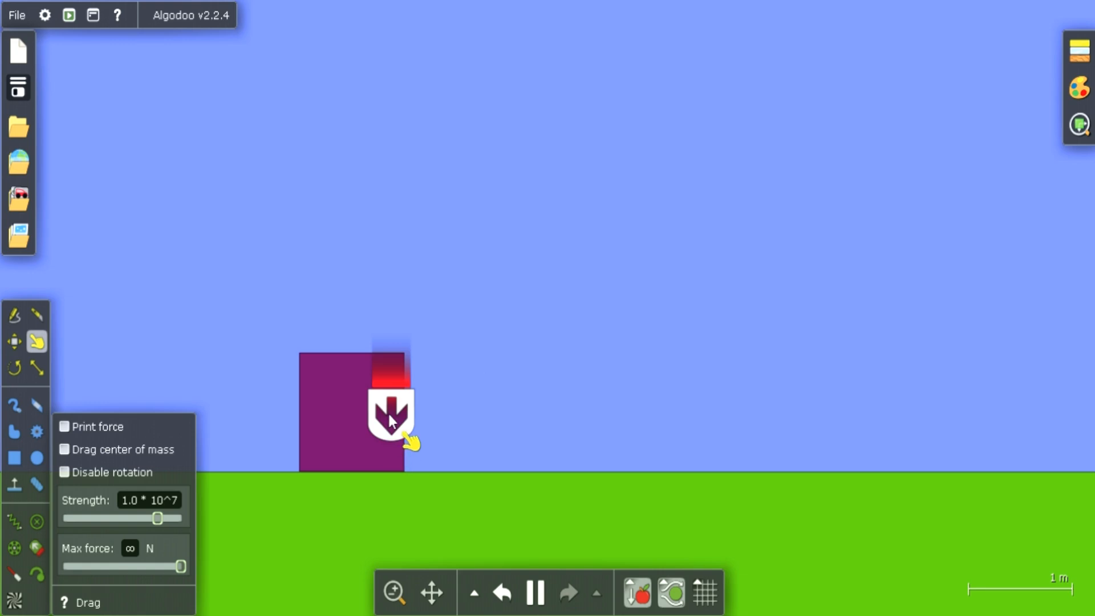
click(15, 369)
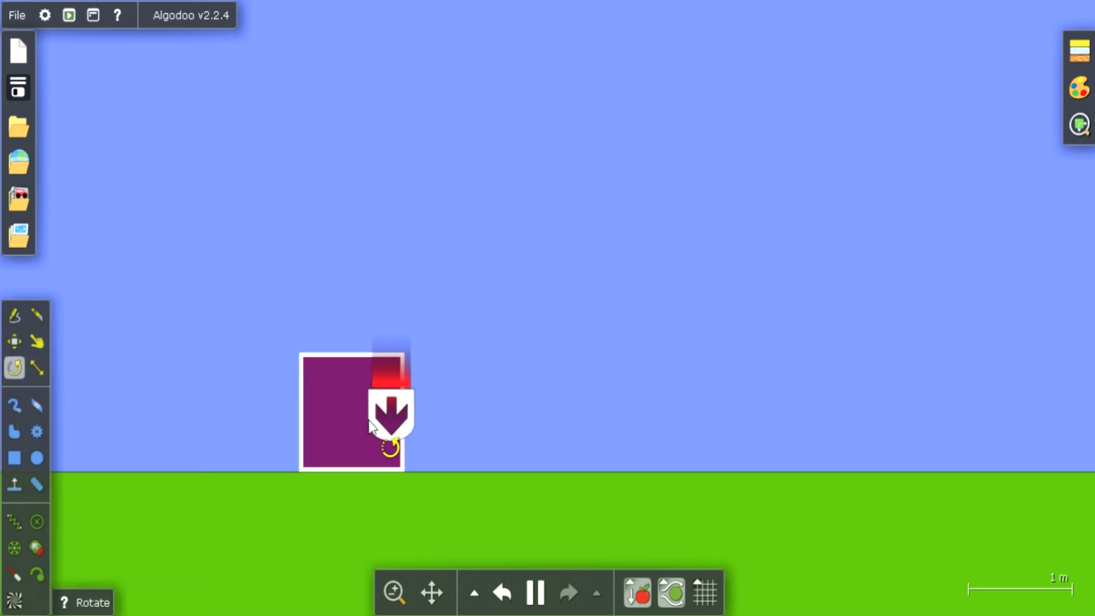
drag(373, 411, 374, 439)
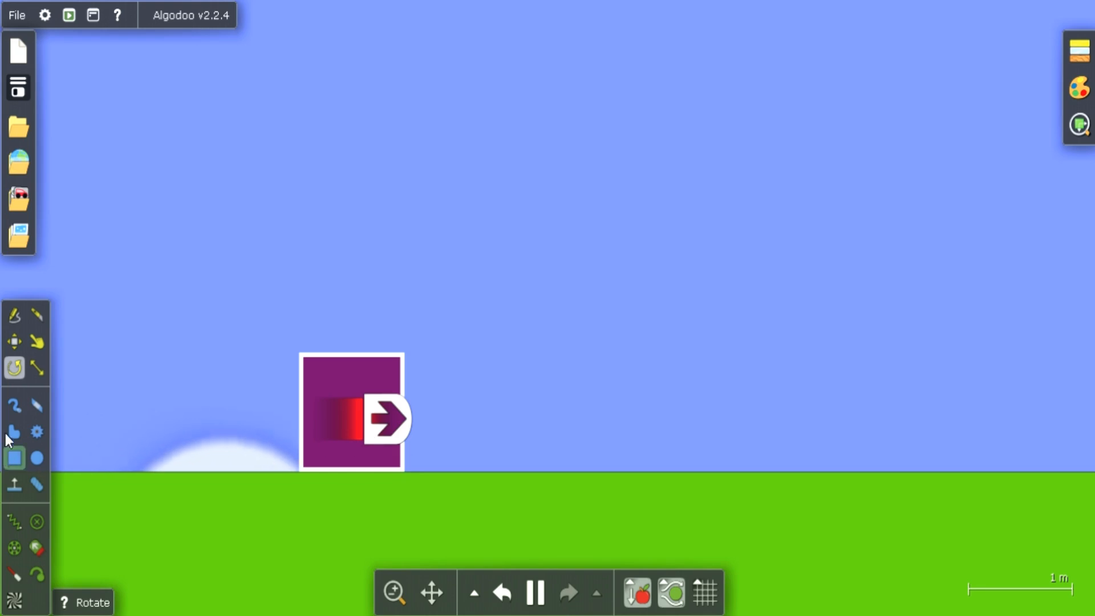
click(37, 345)
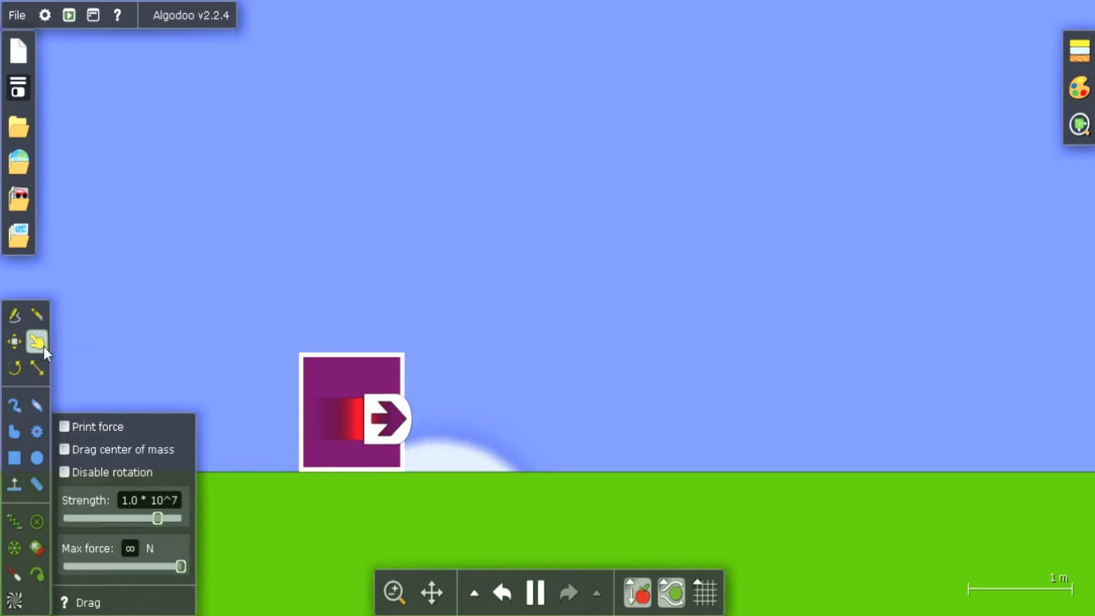
Pause the simulation, move the box about 1.9 m to the left, and resume the simulation
click(535, 599)
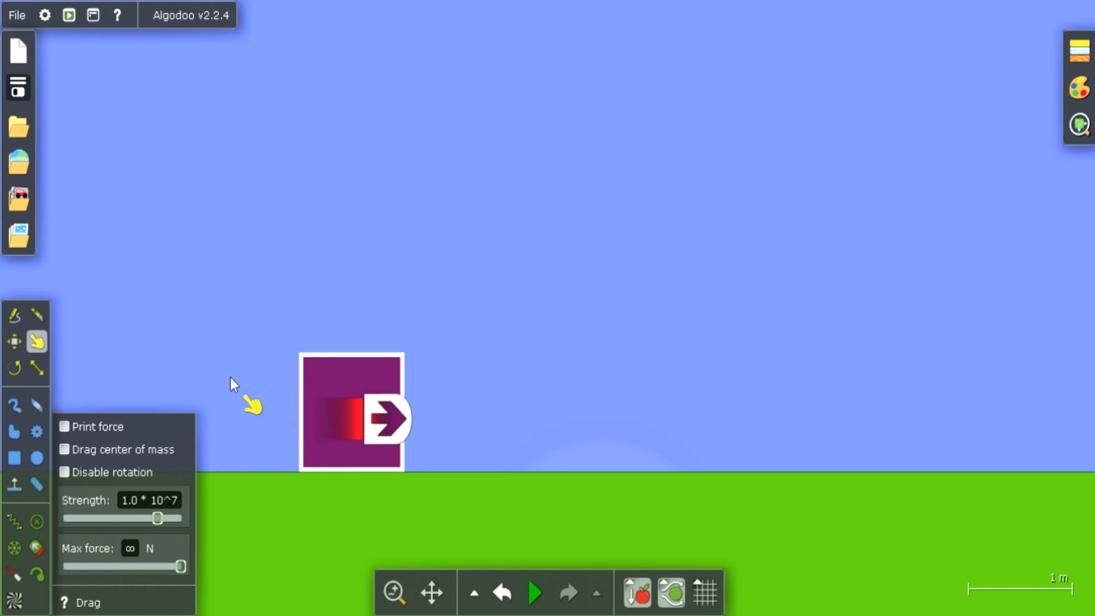
click(13, 342)
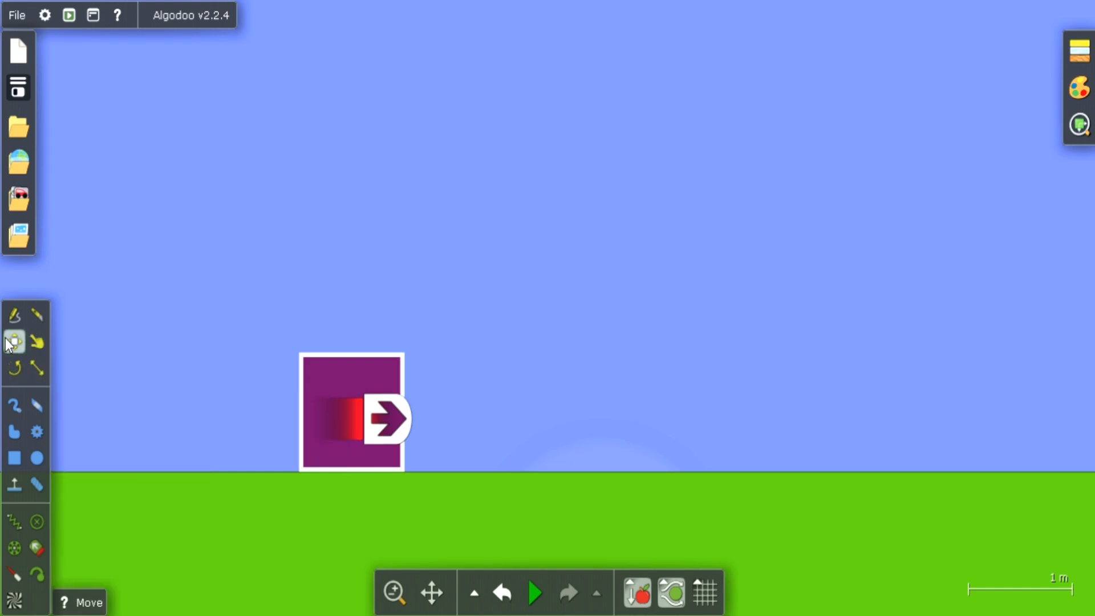
drag(323, 409, 130, 408)
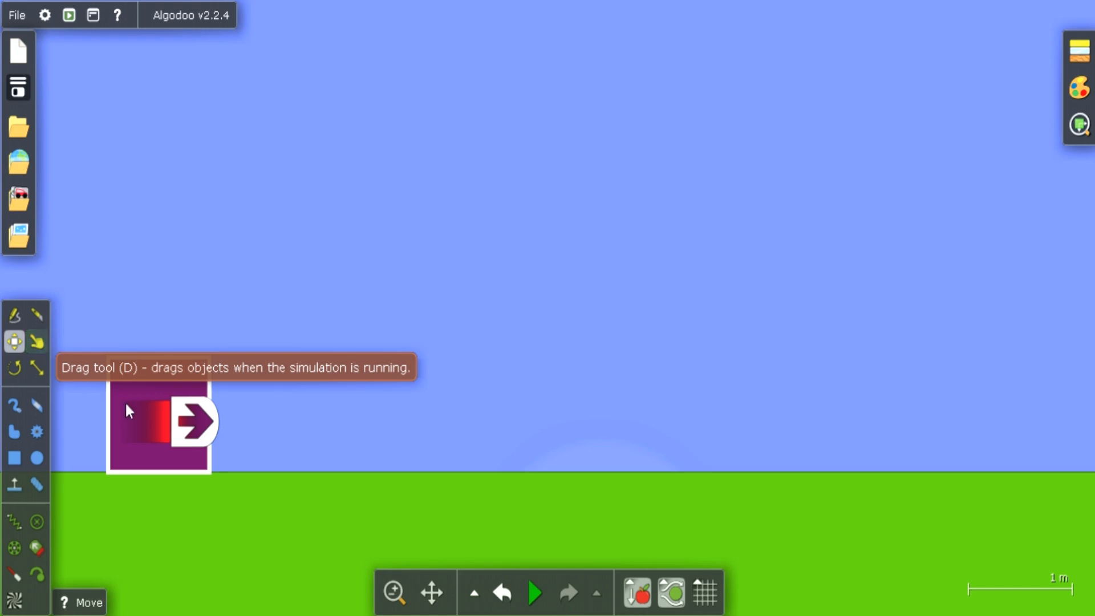
click(532, 587)
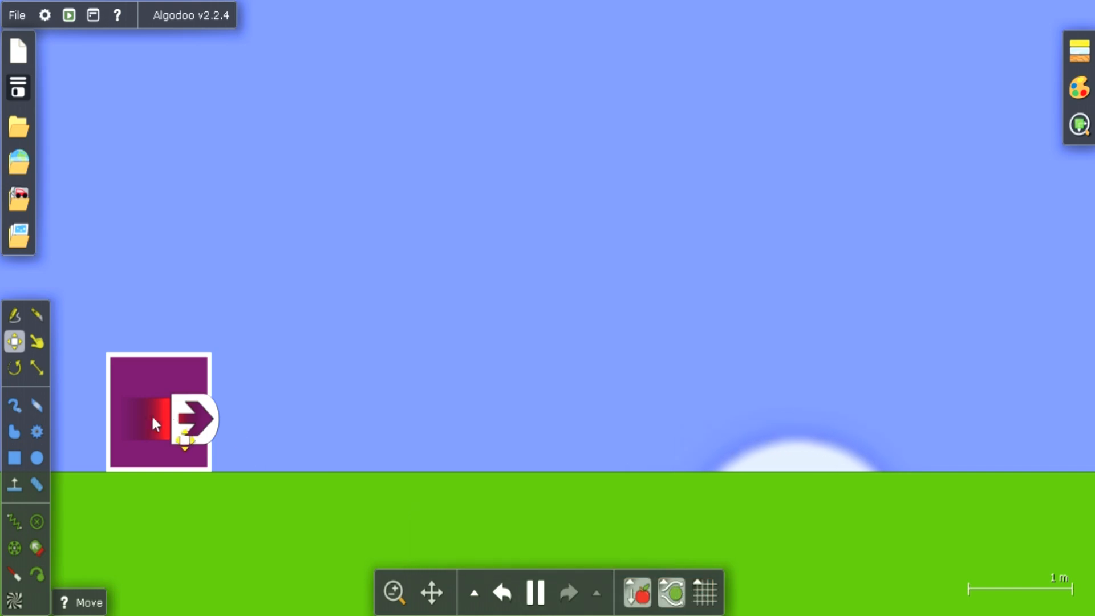
Drag the box along the ground toward the right, then pull it back left against its thruster
click(36, 340)
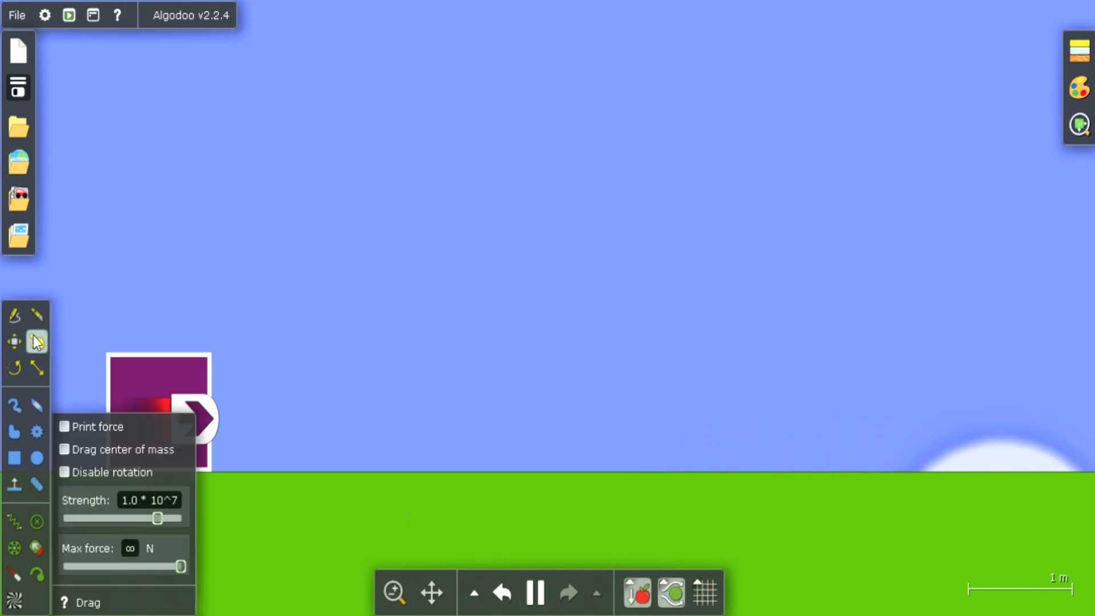
drag(143, 385, 345, 430)
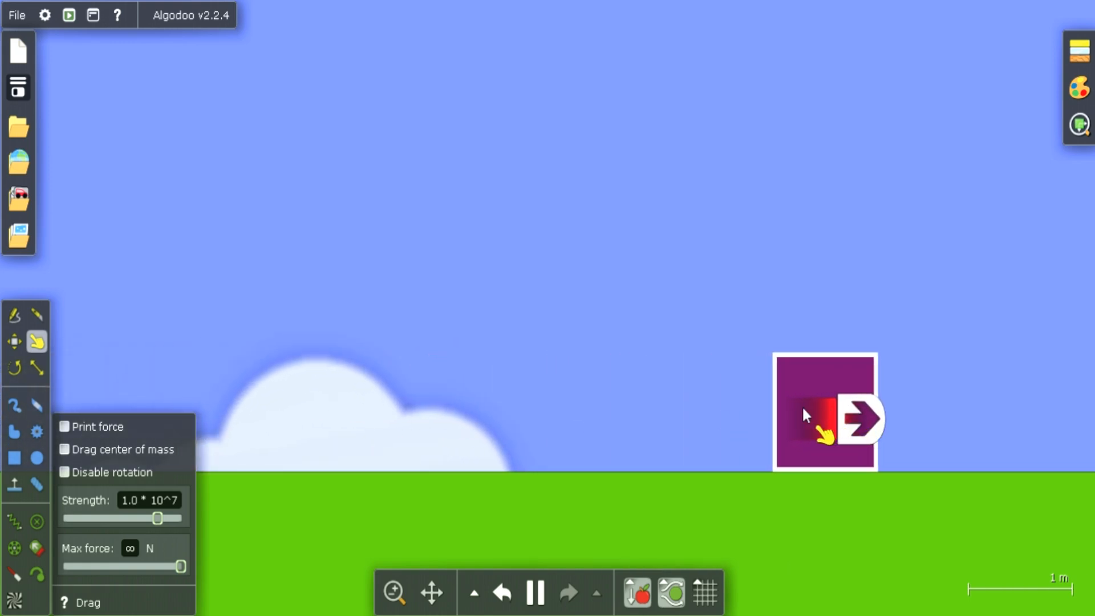
drag(786, 392, 489, 413)
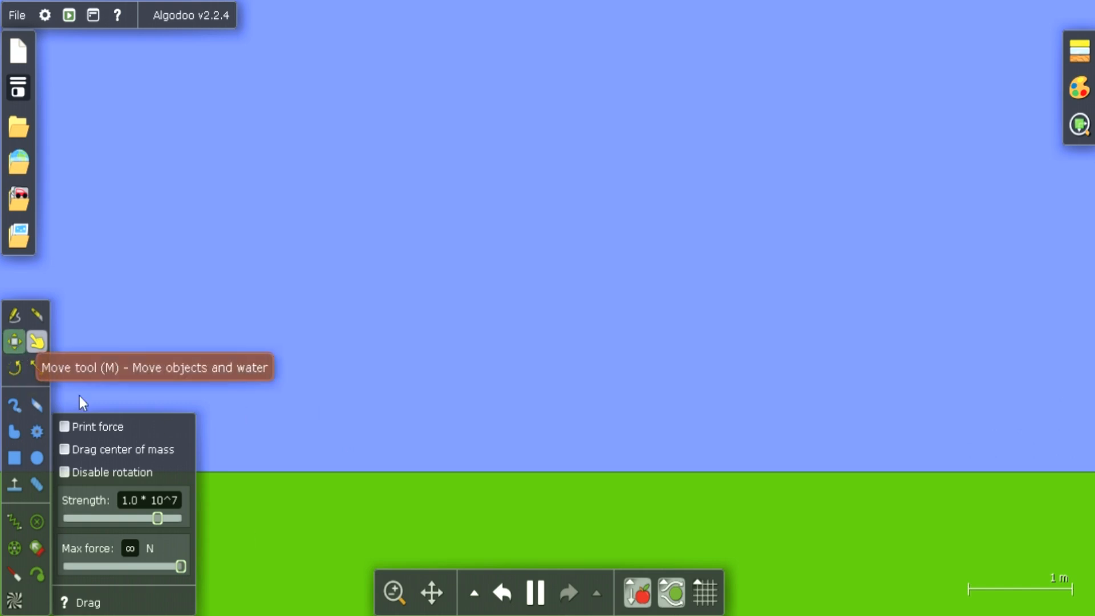
With the simulation paused, draw two boxes above the ground, about 1.4 by 1.1 m and about 1.5 by 1.3 m
click(536, 603)
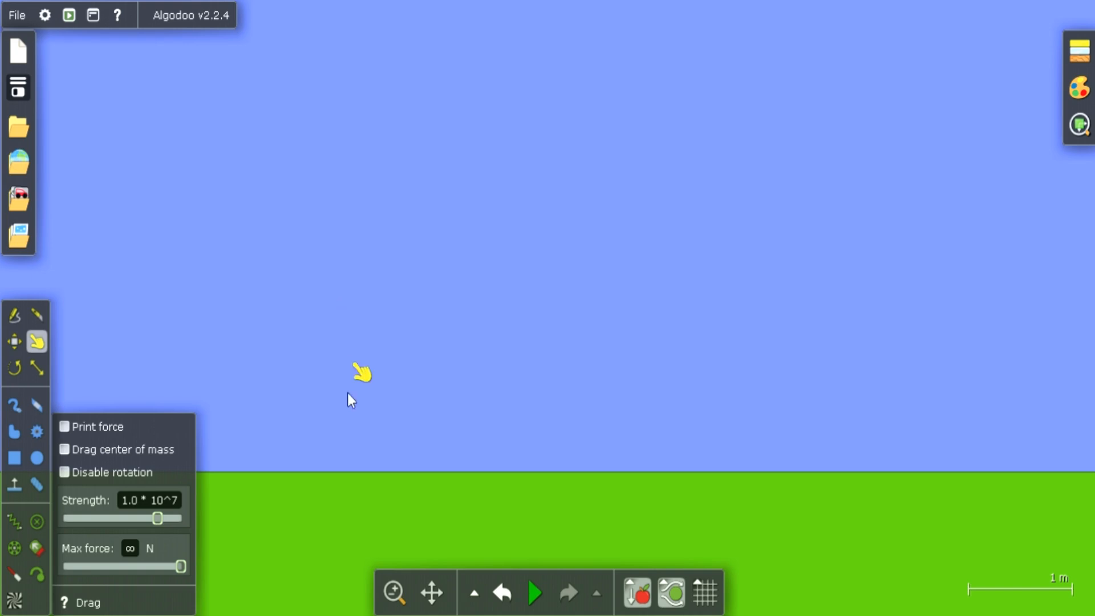
click(14, 457)
drag(383, 200, 531, 309)
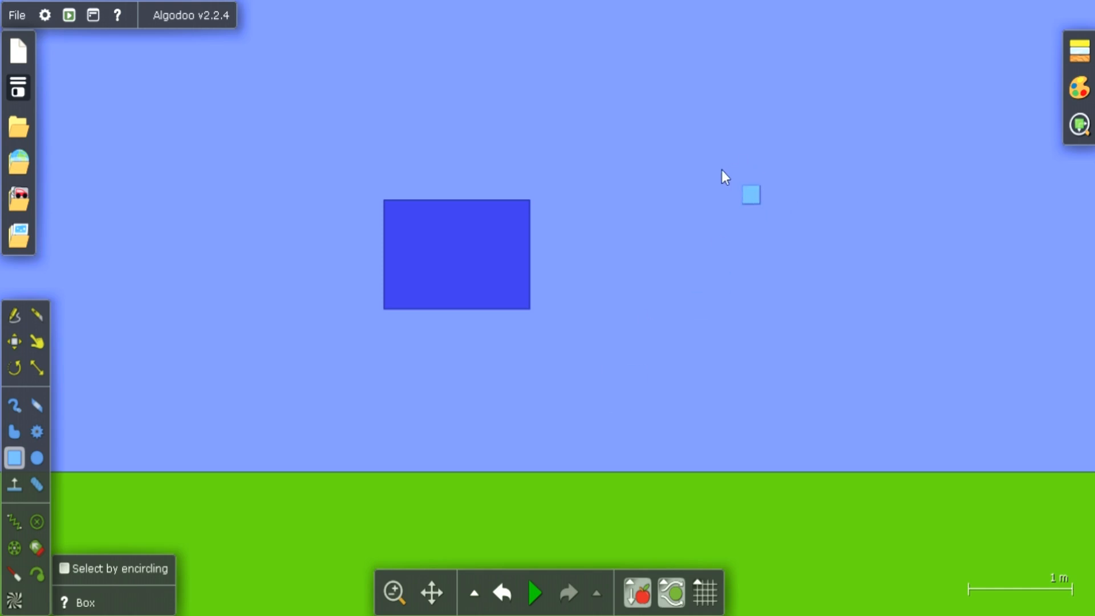
drag(716, 171, 874, 303)
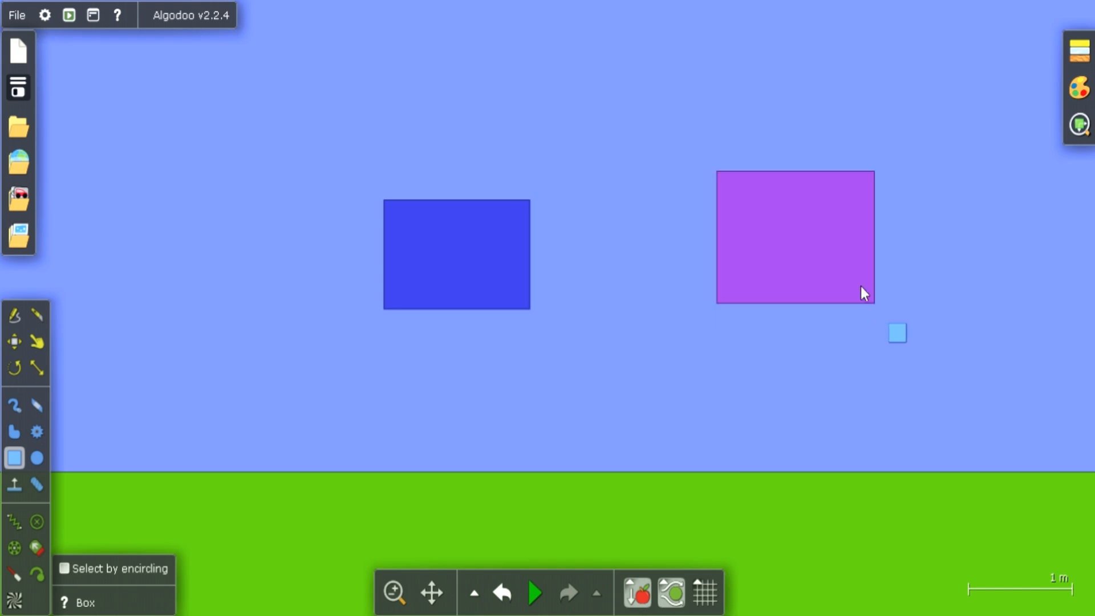
Spongify the purple box and run the simulation so both boxes fall to the ground
right_click(807, 223)
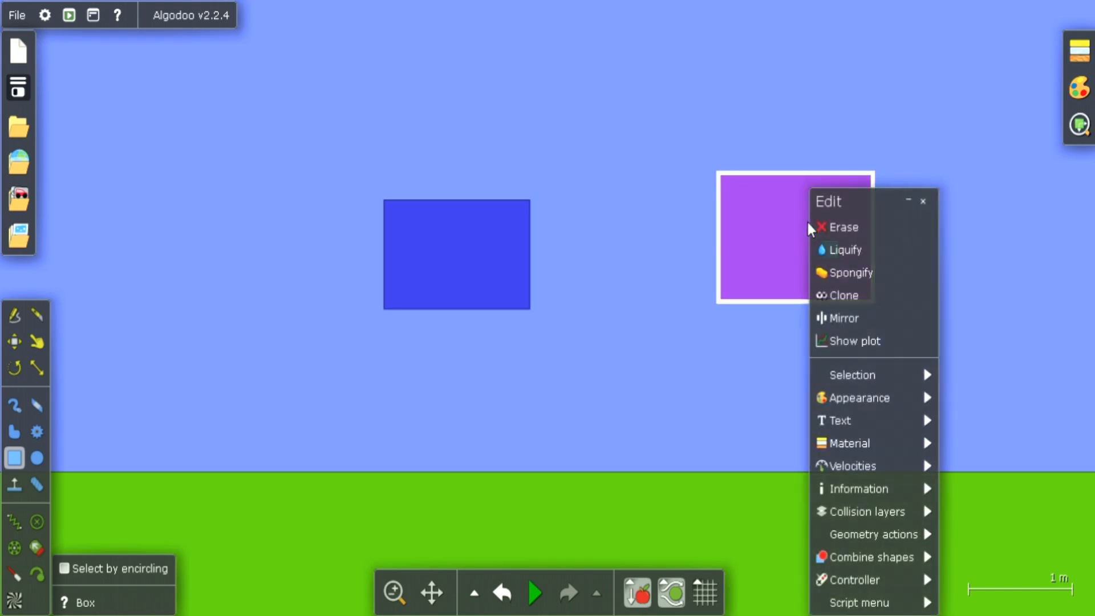
click(843, 282)
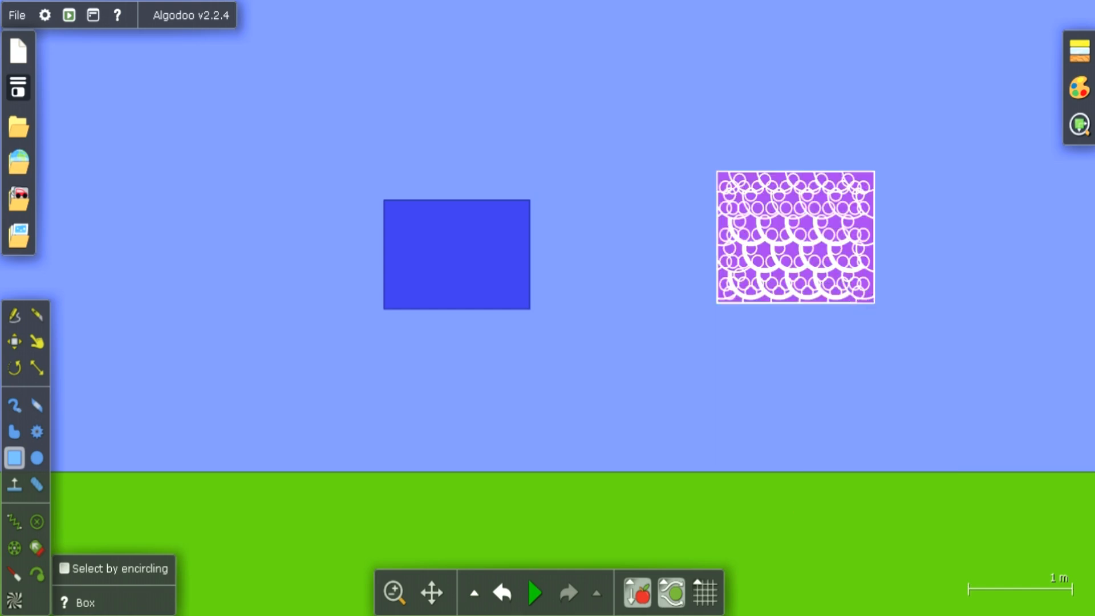
click(545, 596)
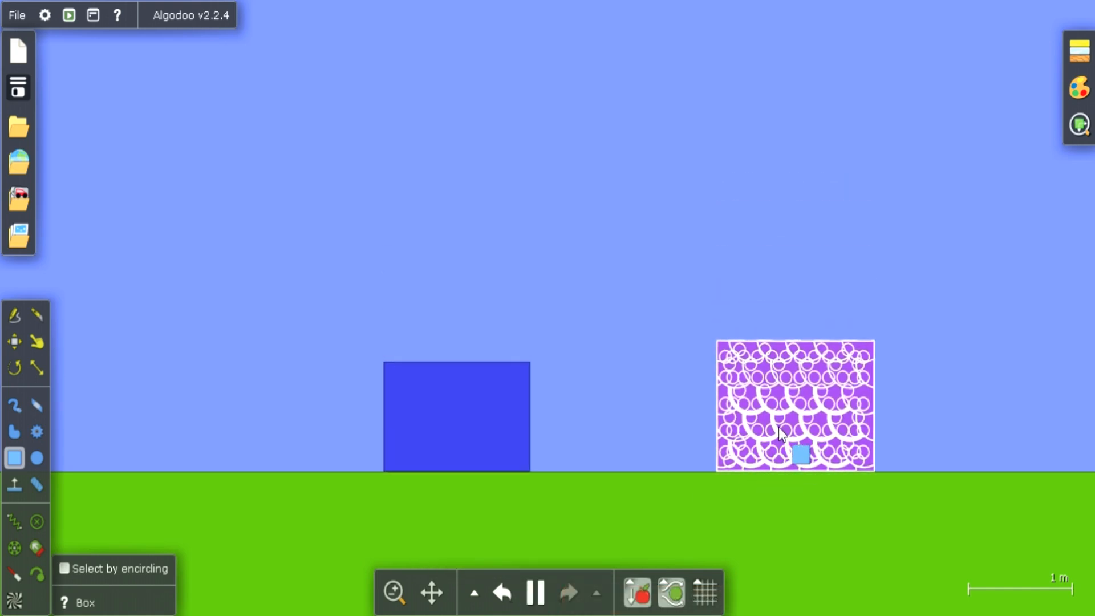
Try lifting the sponge box, undo that, and shift it about 0.6 m toward the blue box
drag(799, 452, 775, 313)
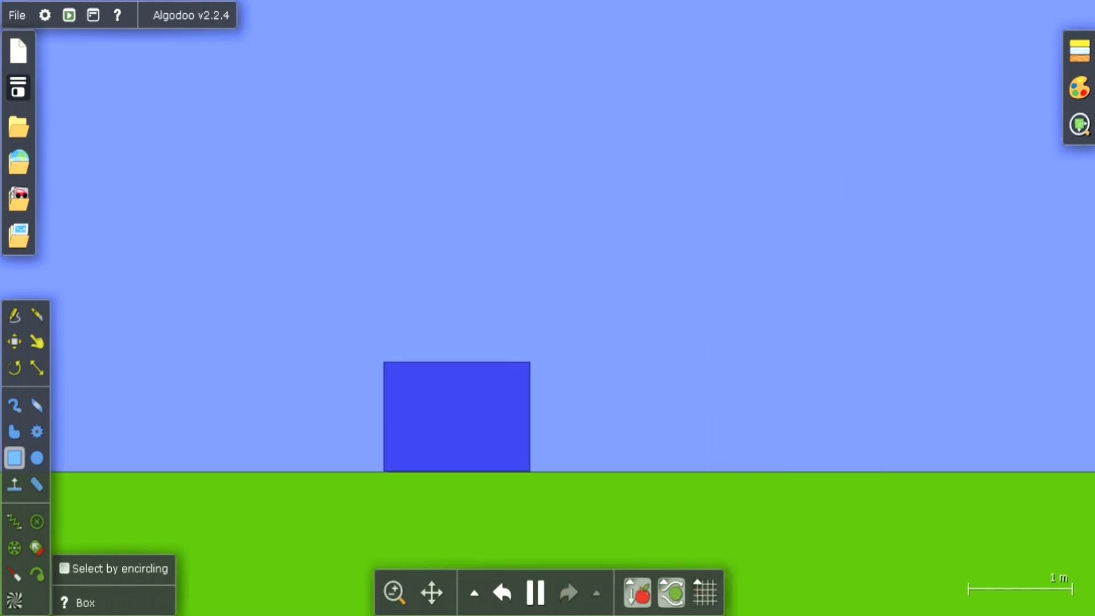
click(504, 595)
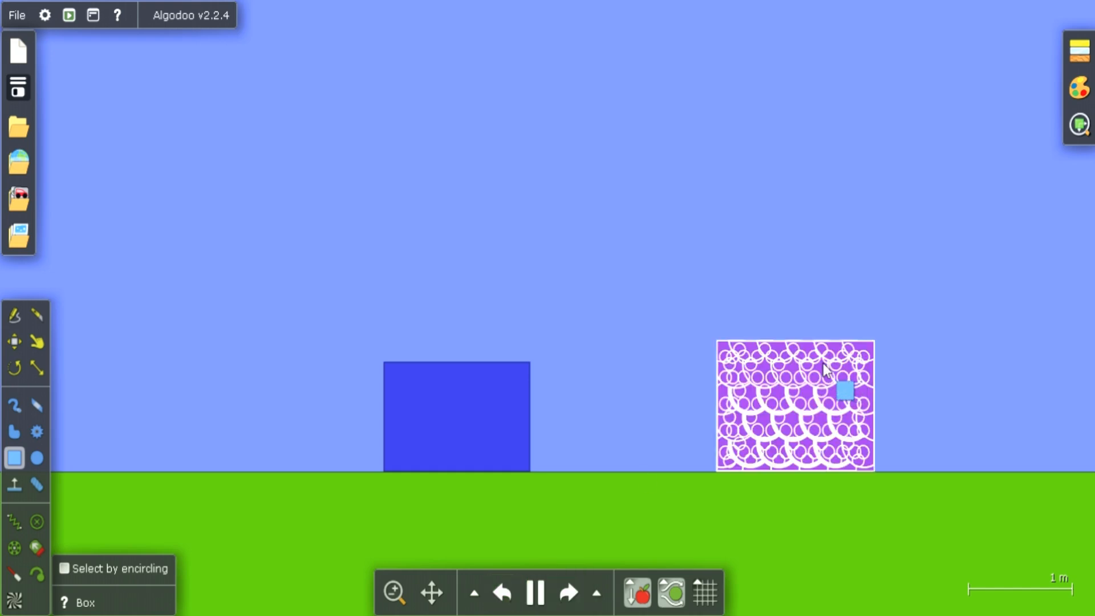
drag(824, 370, 756, 371)
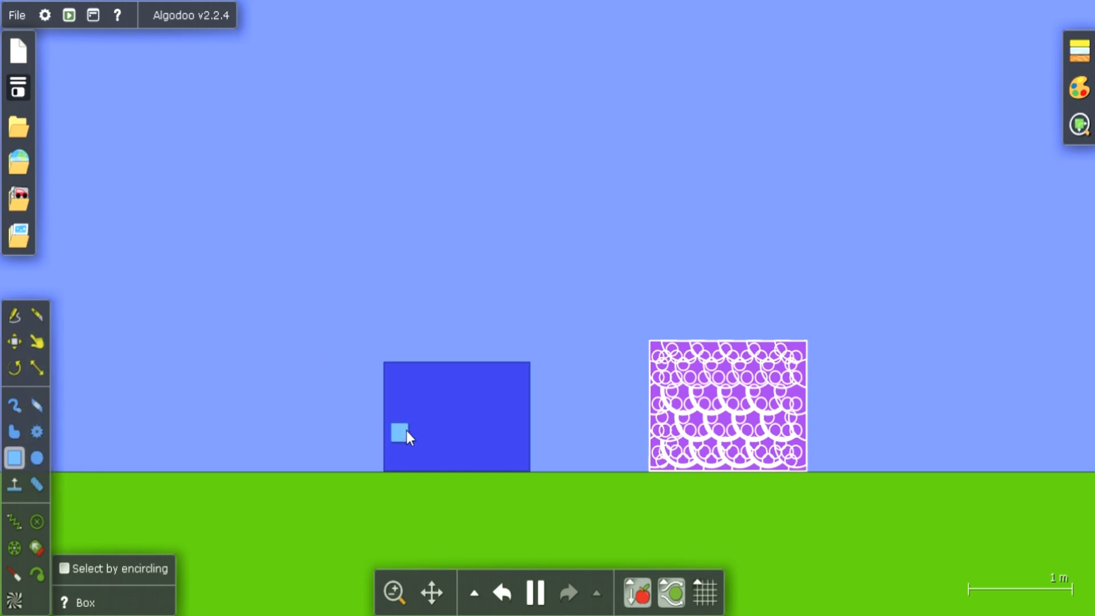
With the simulation paused, draw a tall box about 1.3 by 2.4 m and place it directly above the sponge box
mouse_move(536, 607)
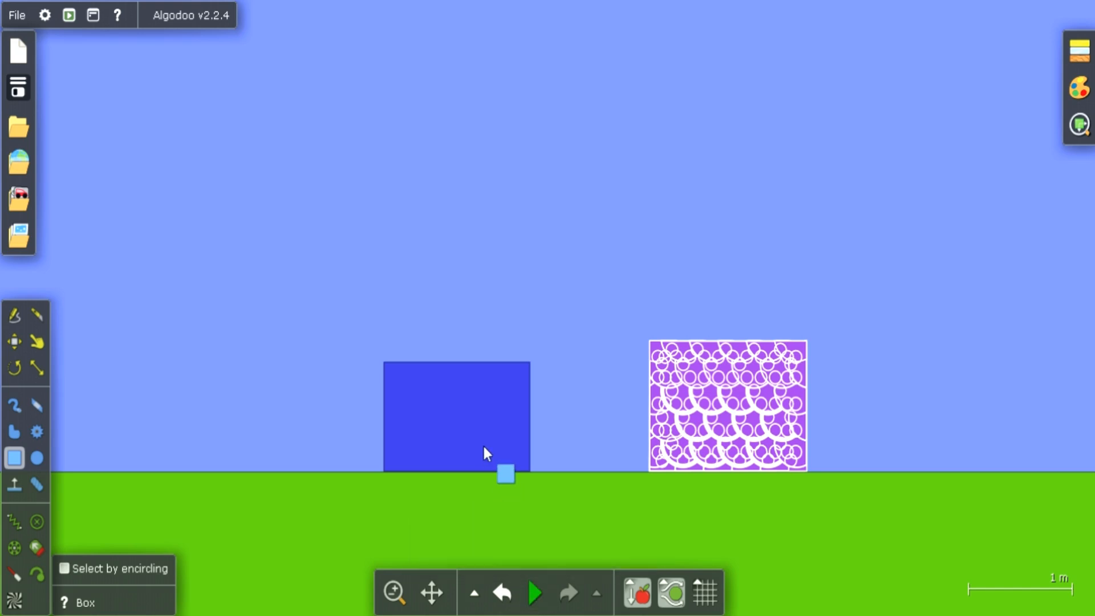
mouse_move(483, 445)
mouse_down()
mouse_move(596, 210)
mouse_move(618, 200)
mouse_up()
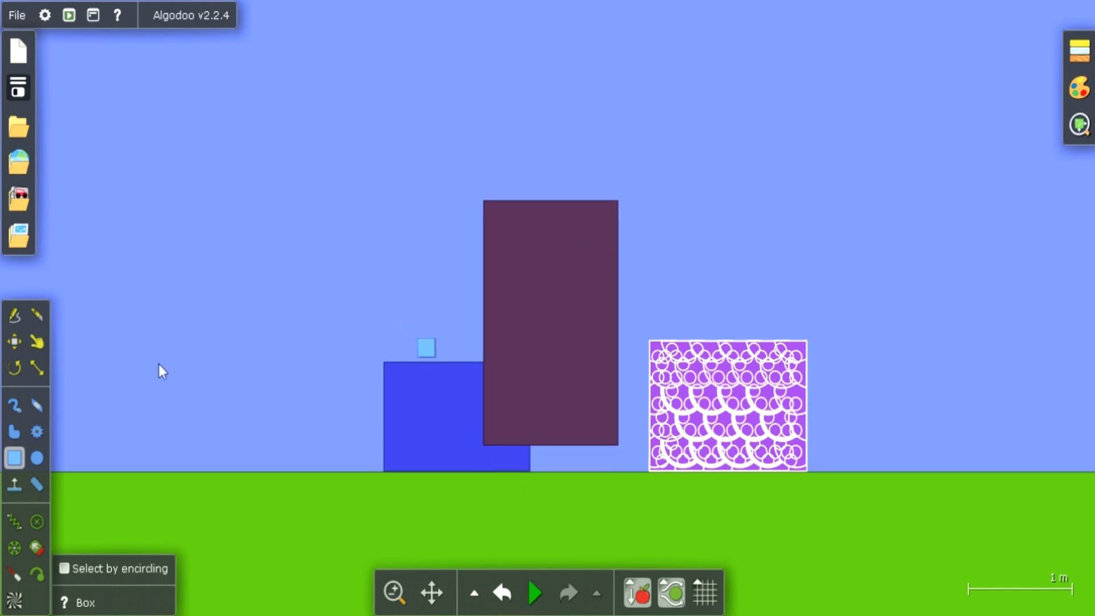
click(12, 346)
drag(513, 279, 694, 97)
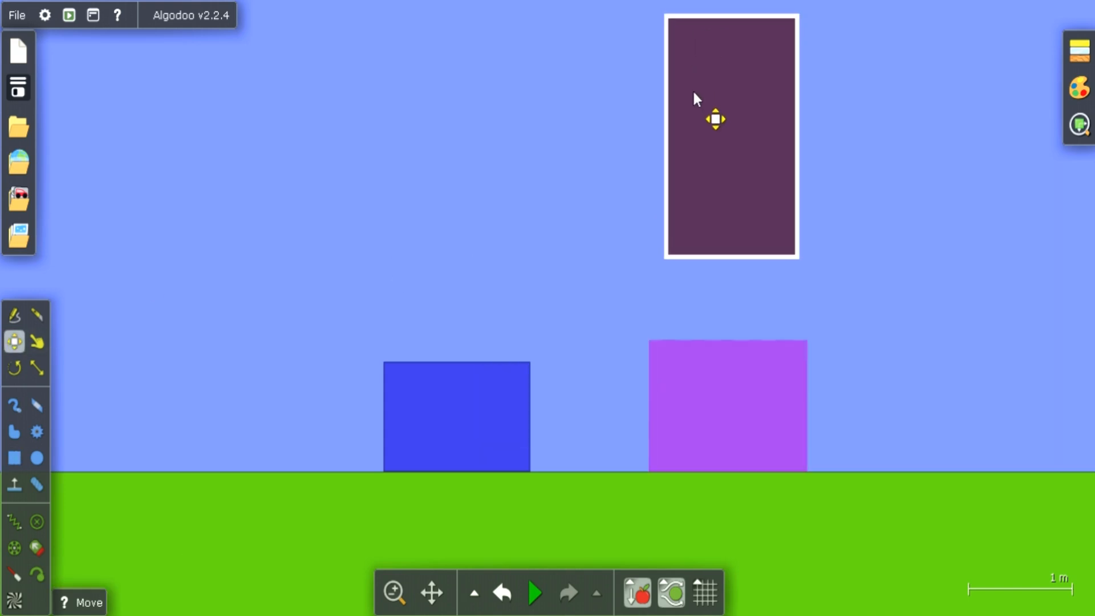
Run the simulation to drop the tall box onto the sponge box, then push it down into the sponge
click(739, 395)
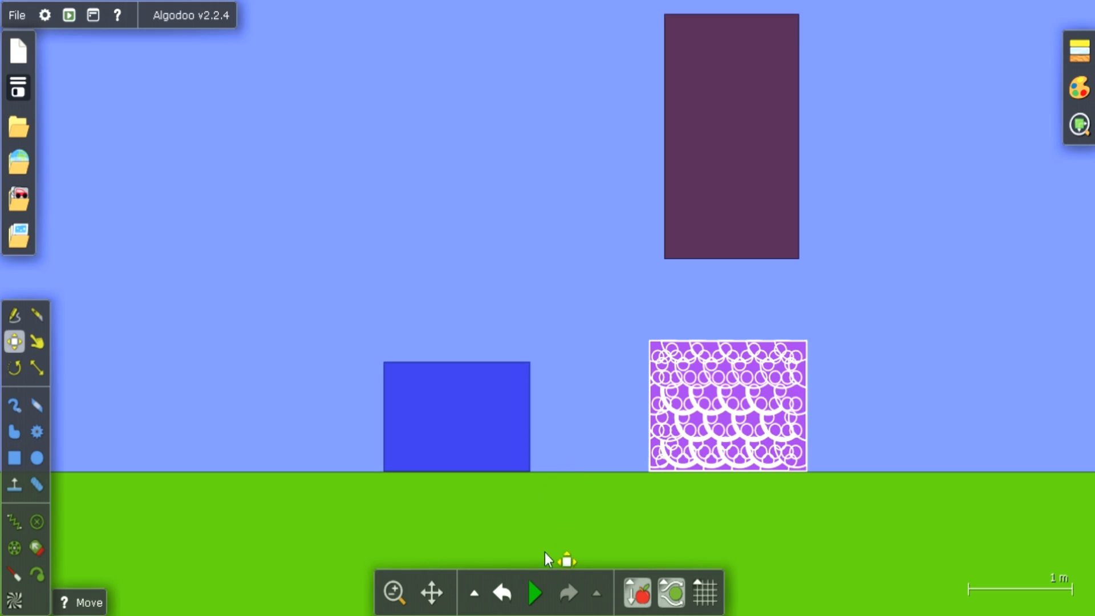
click(534, 594)
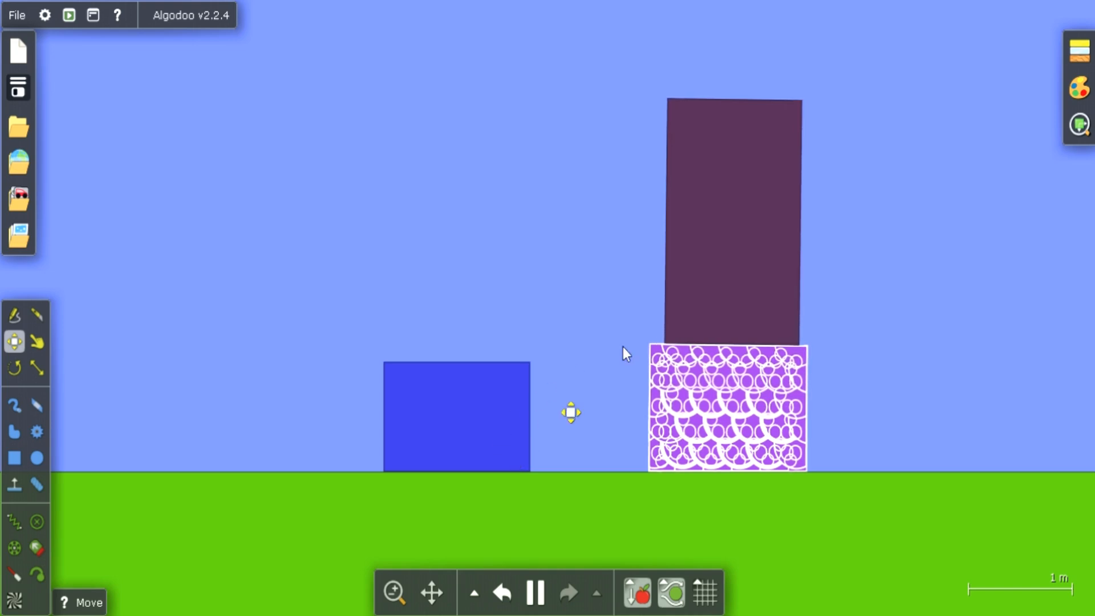
drag(706, 288, 699, 382)
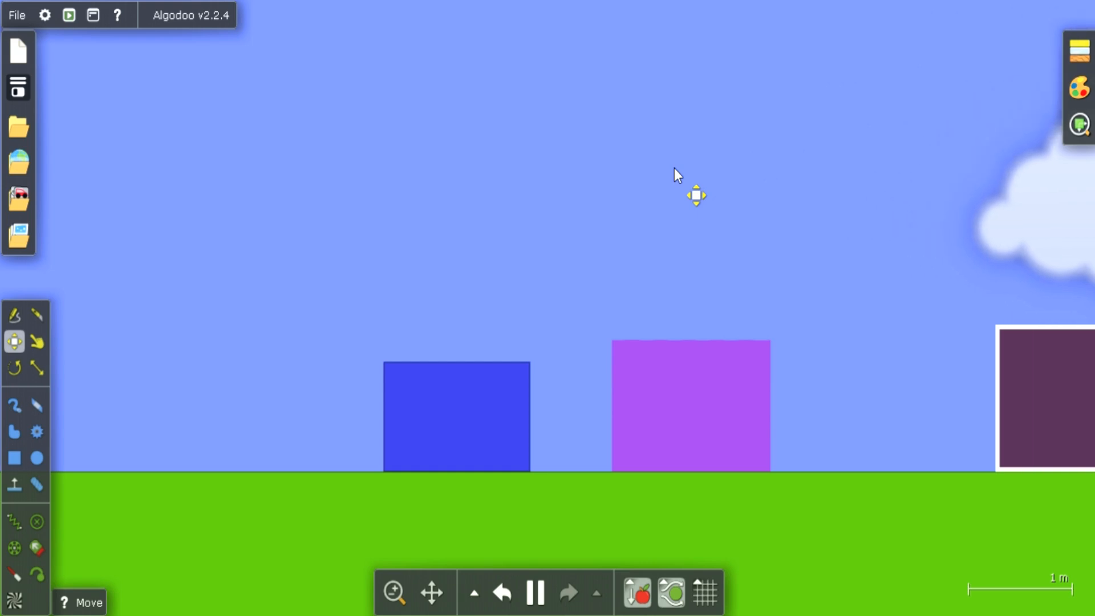
Drag the tall box from the ground back onto the top of the sponge box, standing upright
click(34, 335)
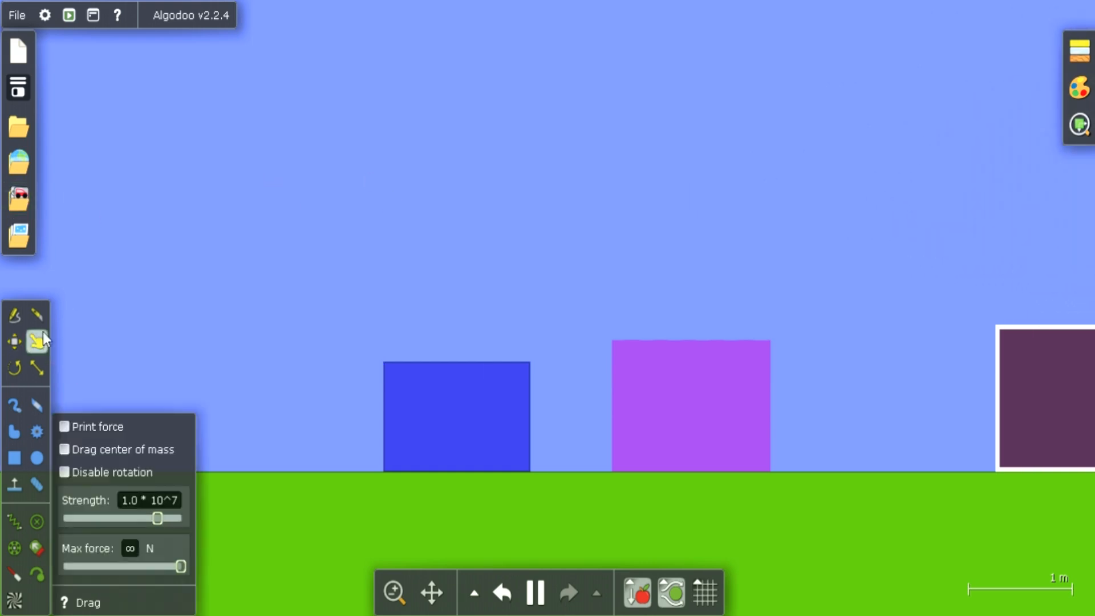
drag(1056, 362, 676, 298)
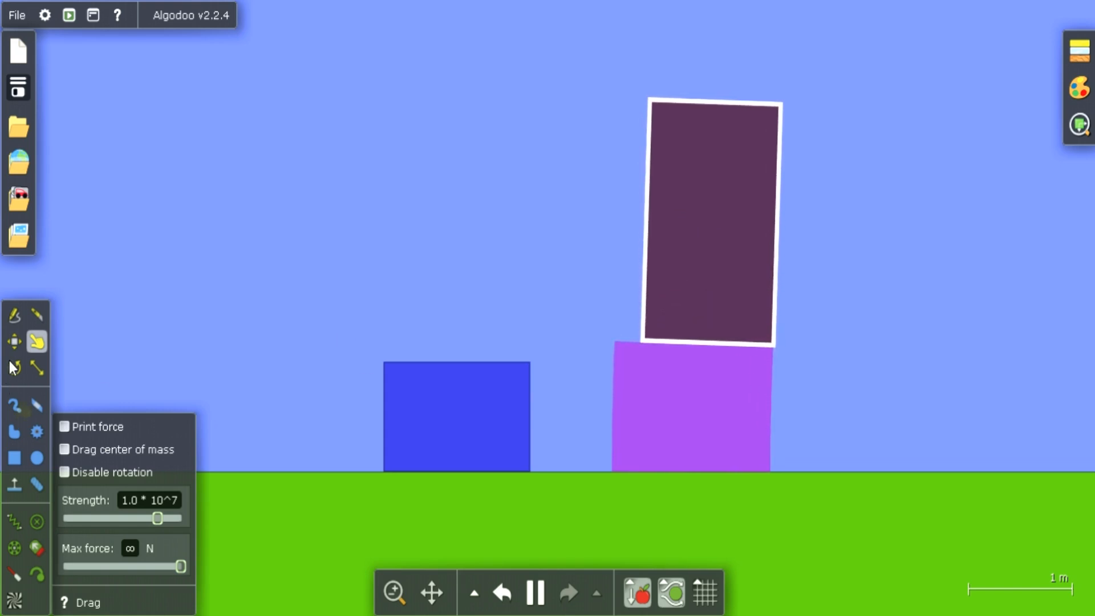
Push the dark box into the sponge box with the Move tool, pause to overlap them again, and resume the simulation
click(13, 342)
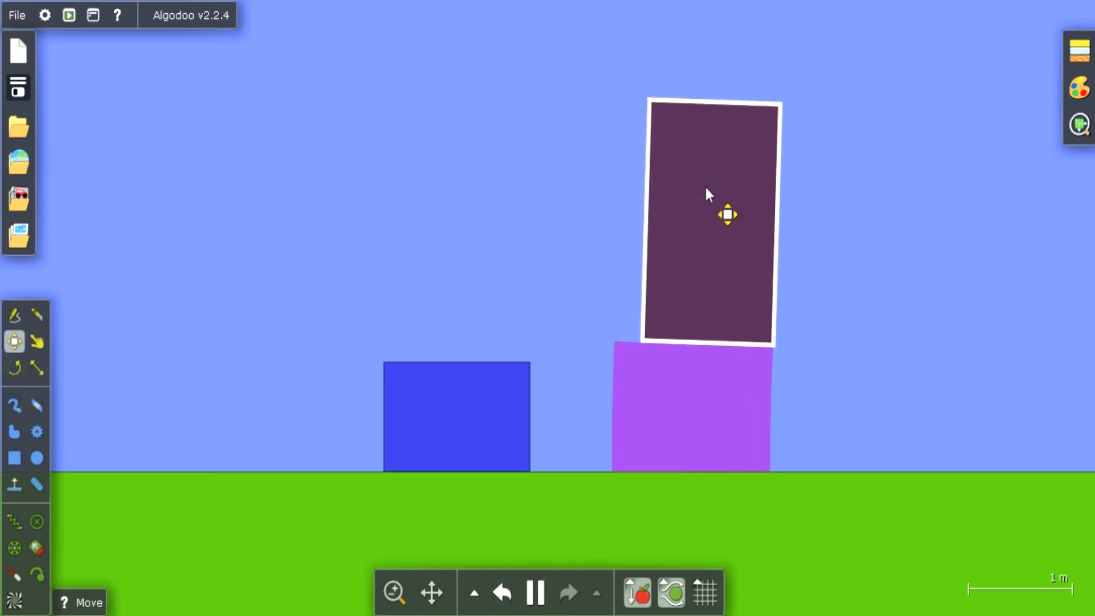
drag(707, 190, 693, 276)
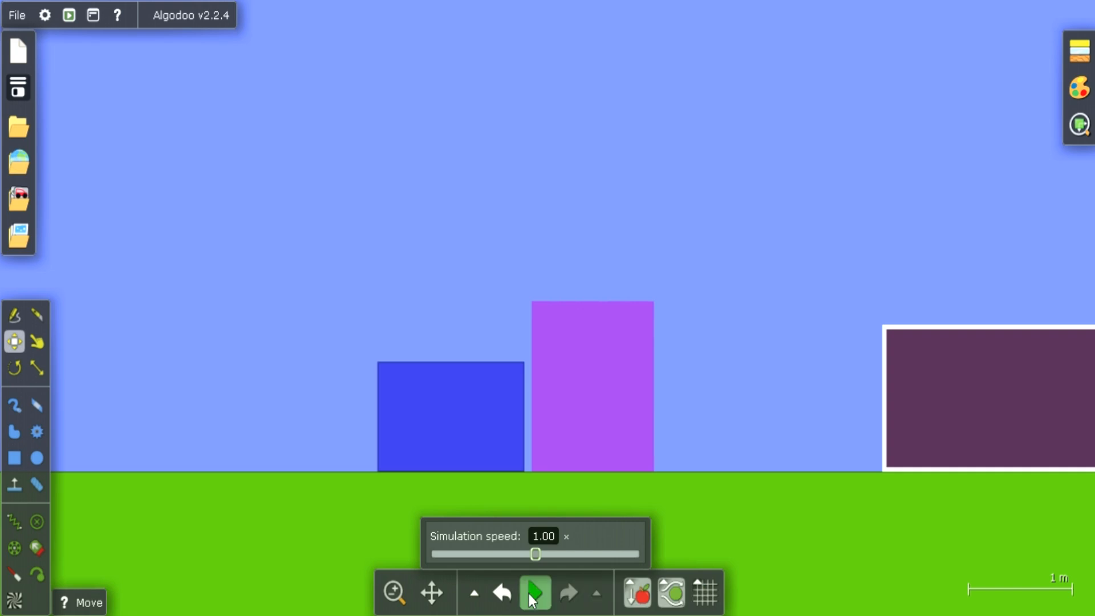
click(530, 596)
drag(968, 358, 559, 212)
drag(559, 280, 566, 377)
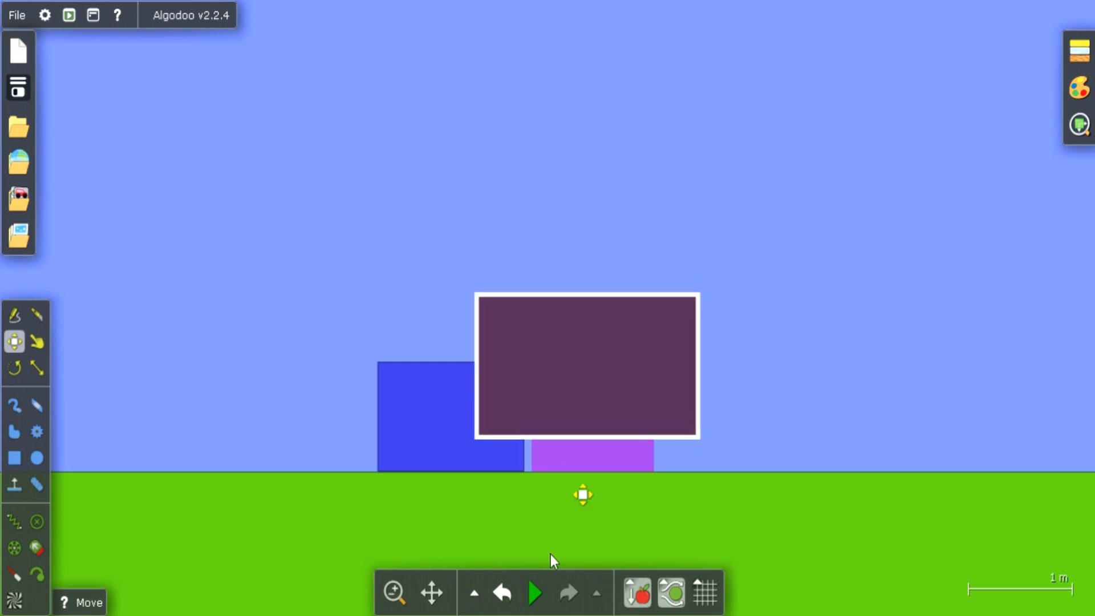
click(534, 593)
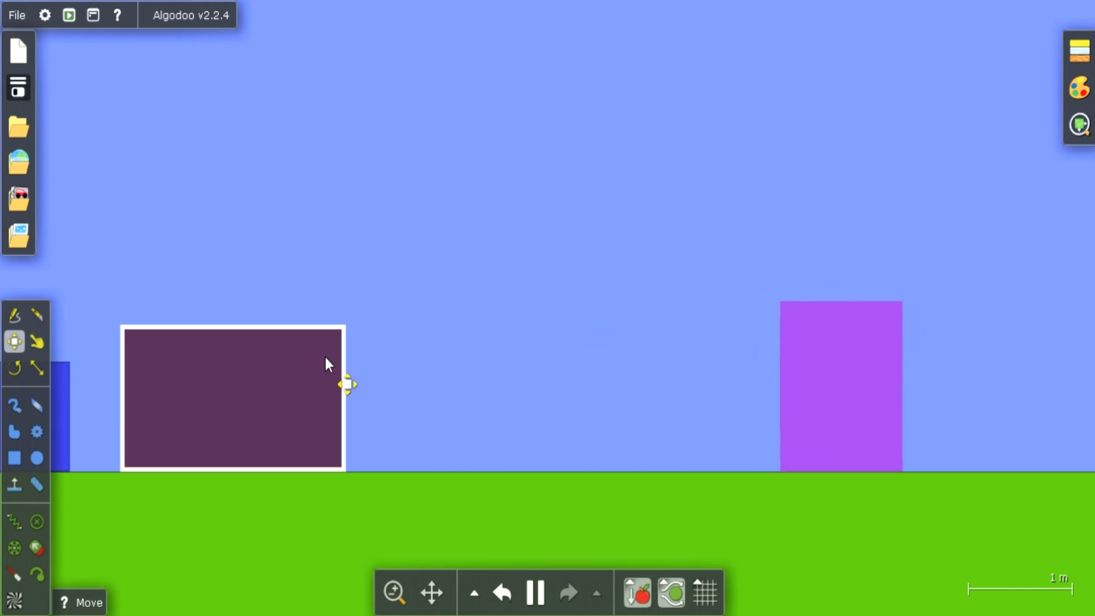
drag(297, 354, 300, 353)
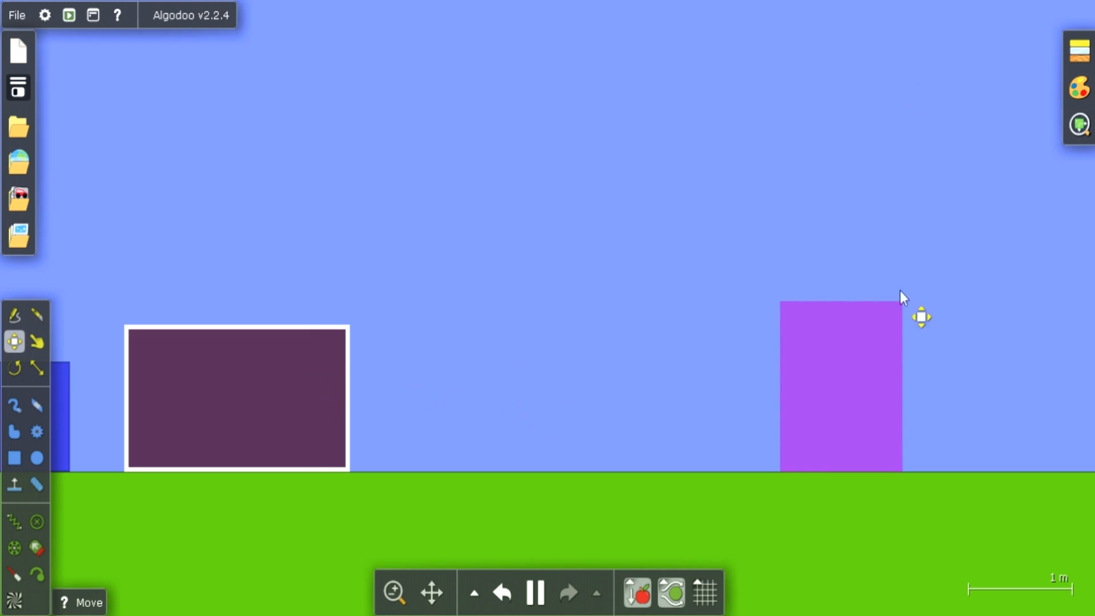
Erase the sponge box and draw a new box about 1.2 by 1.6 m in the open space beside the dark box
right_click(821, 345)
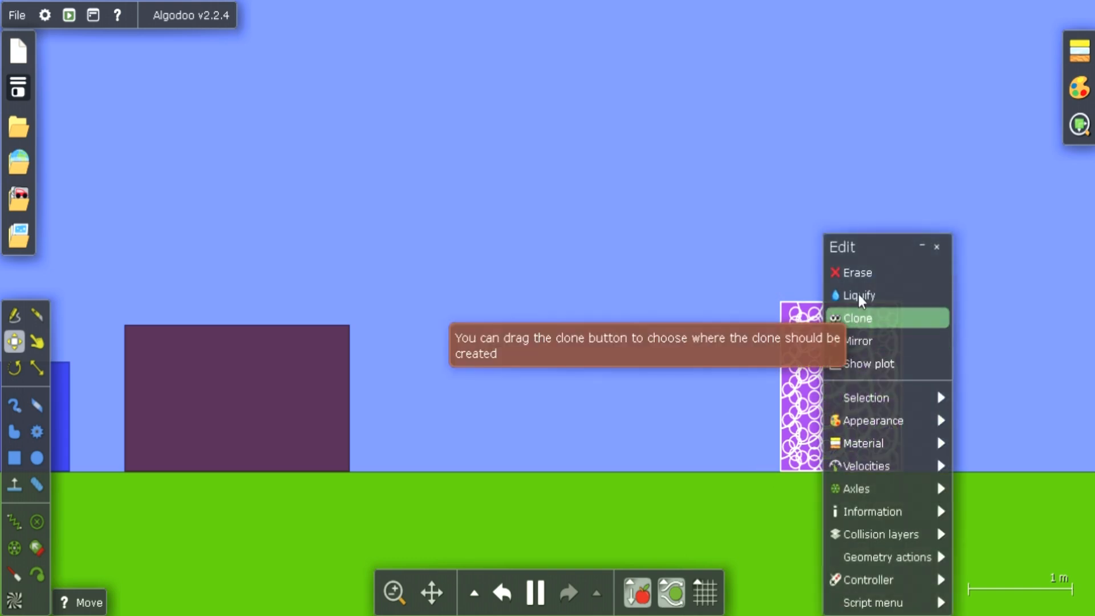
click(857, 273)
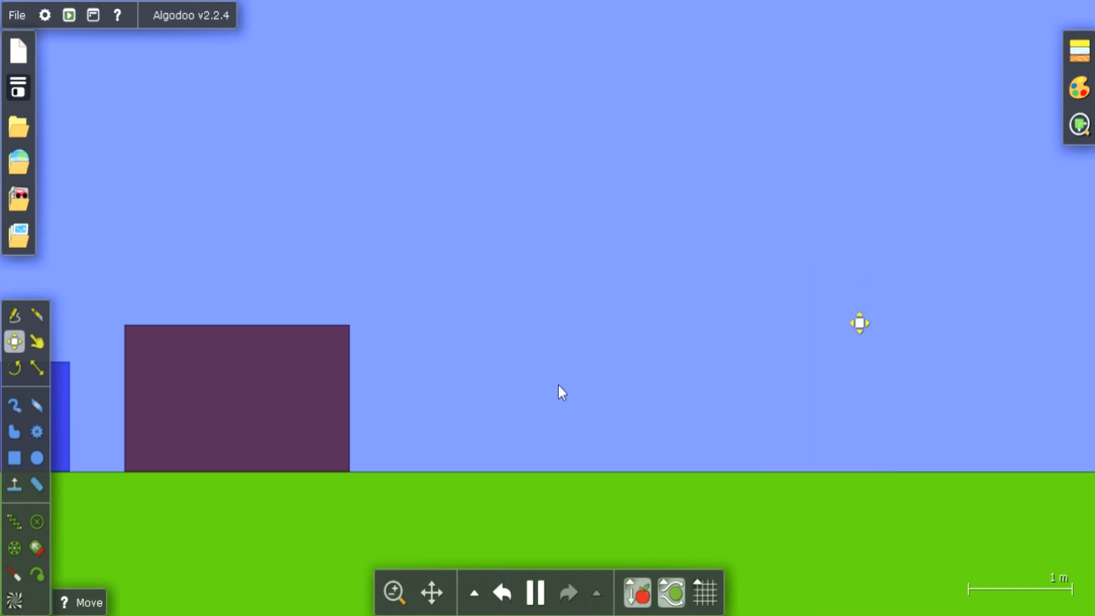
click(16, 457)
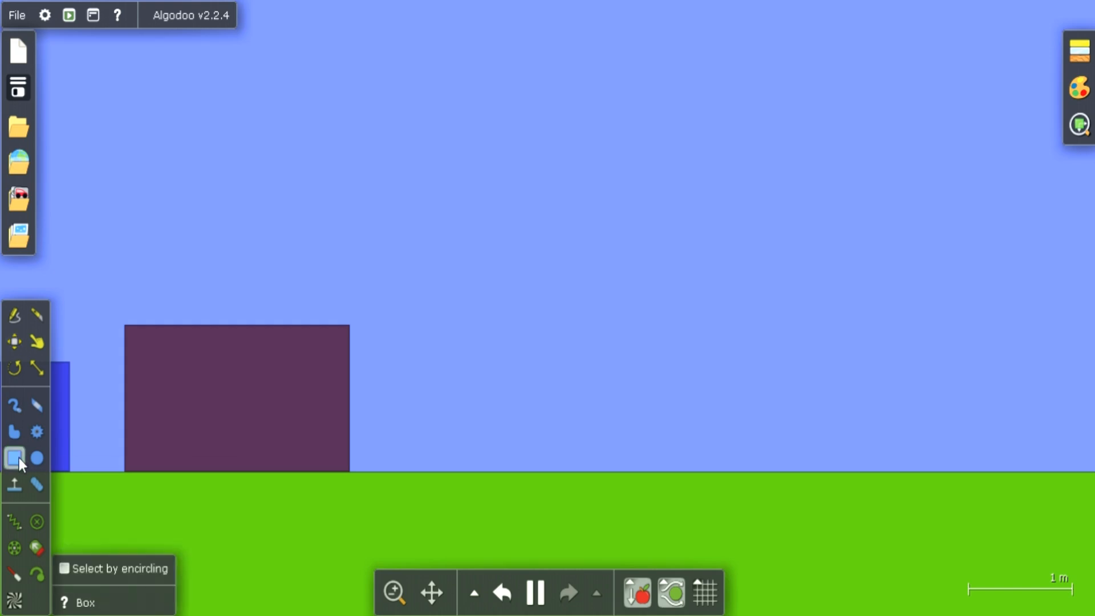
drag(552, 260, 683, 429)
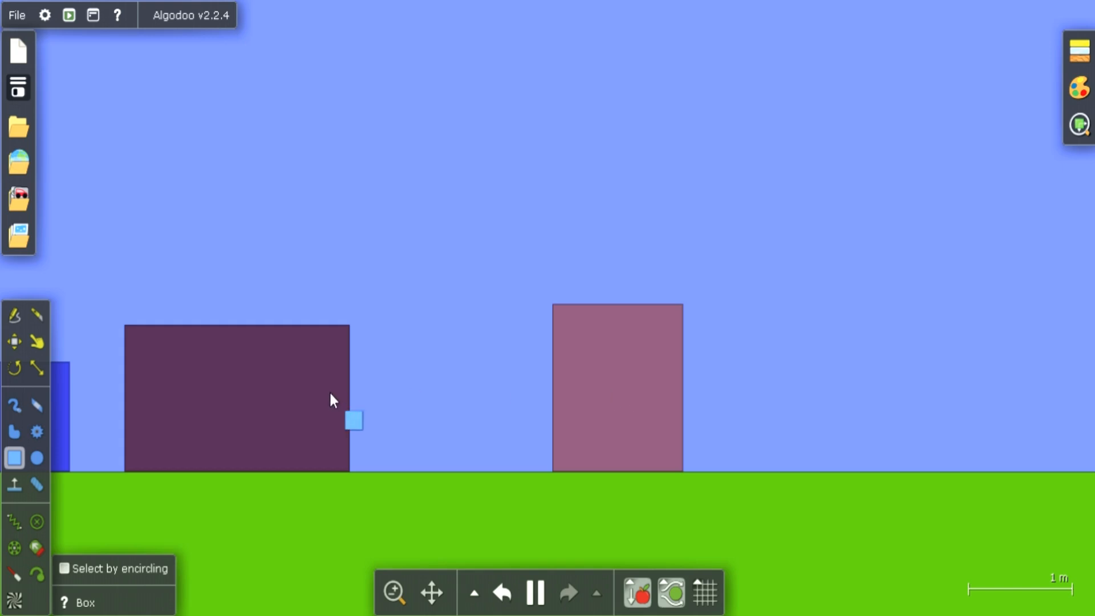
Set the new pink box's attraction to 15 Nm²/kg² and drag it away from the dark box to test the pull
click(625, 408)
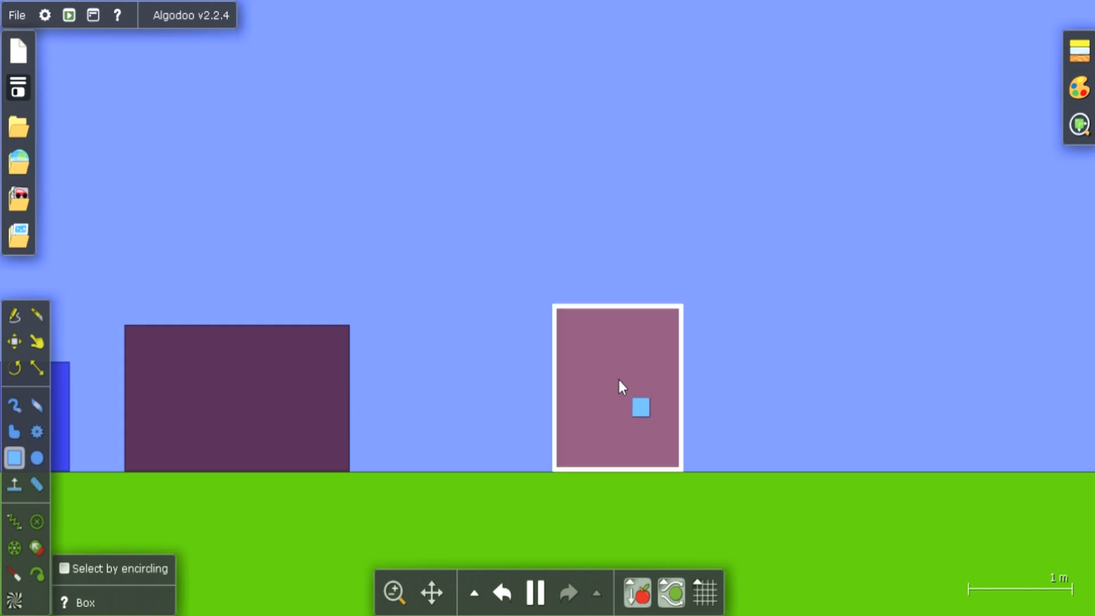
right_click(619, 380)
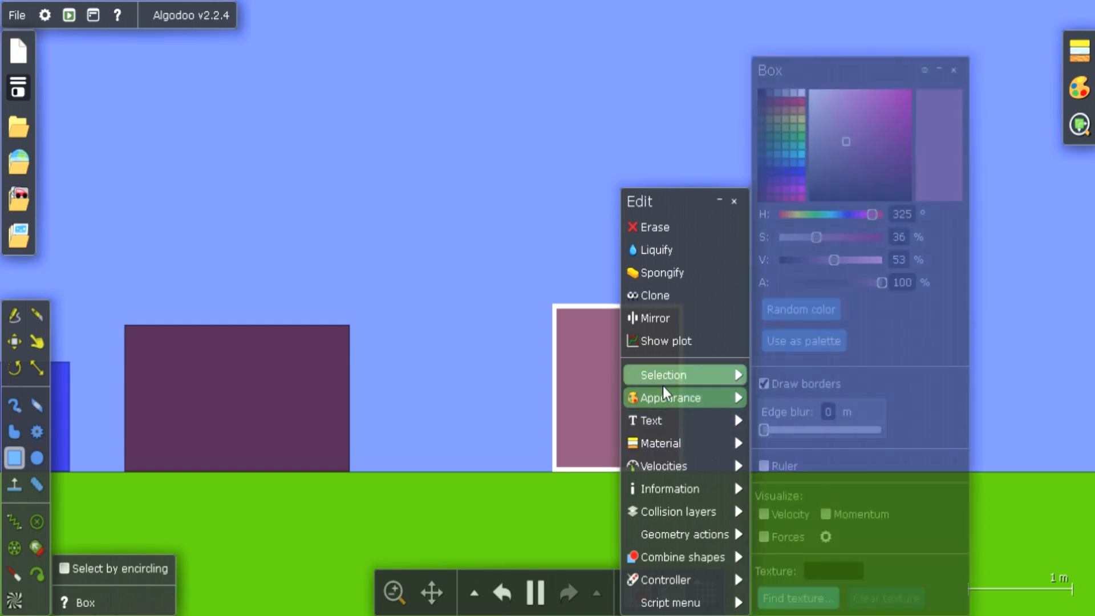
mouse_move(668, 407)
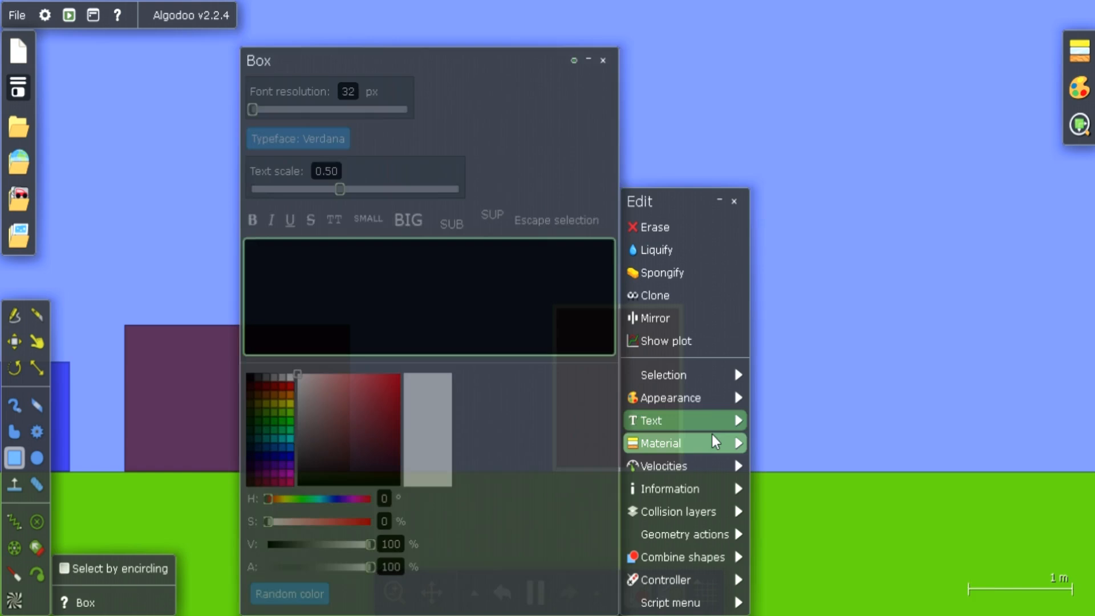
mouse_move(715, 442)
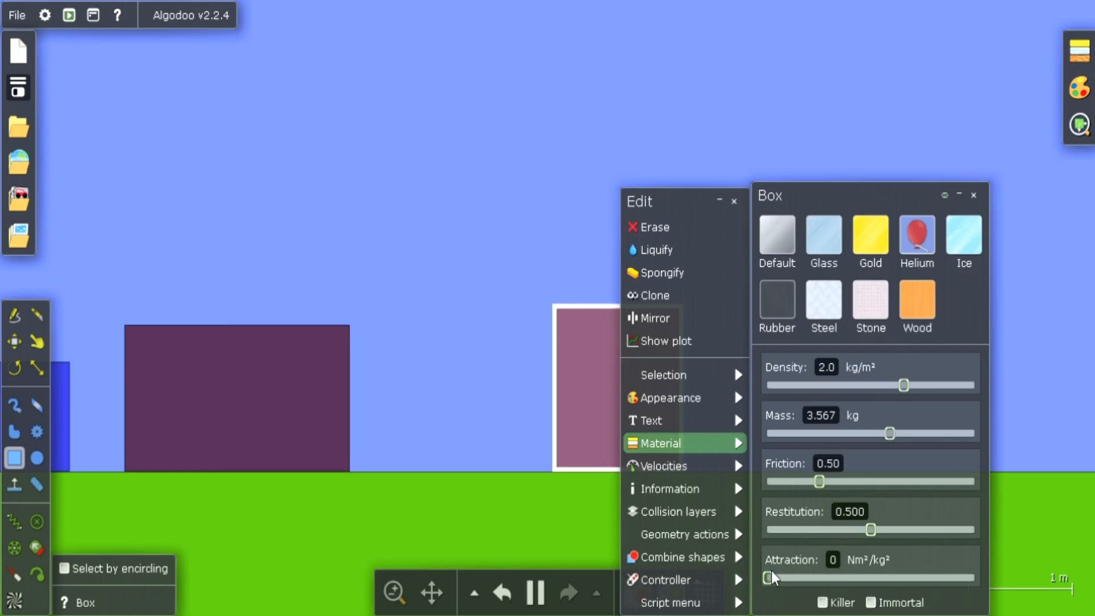
drag(768, 581, 884, 558)
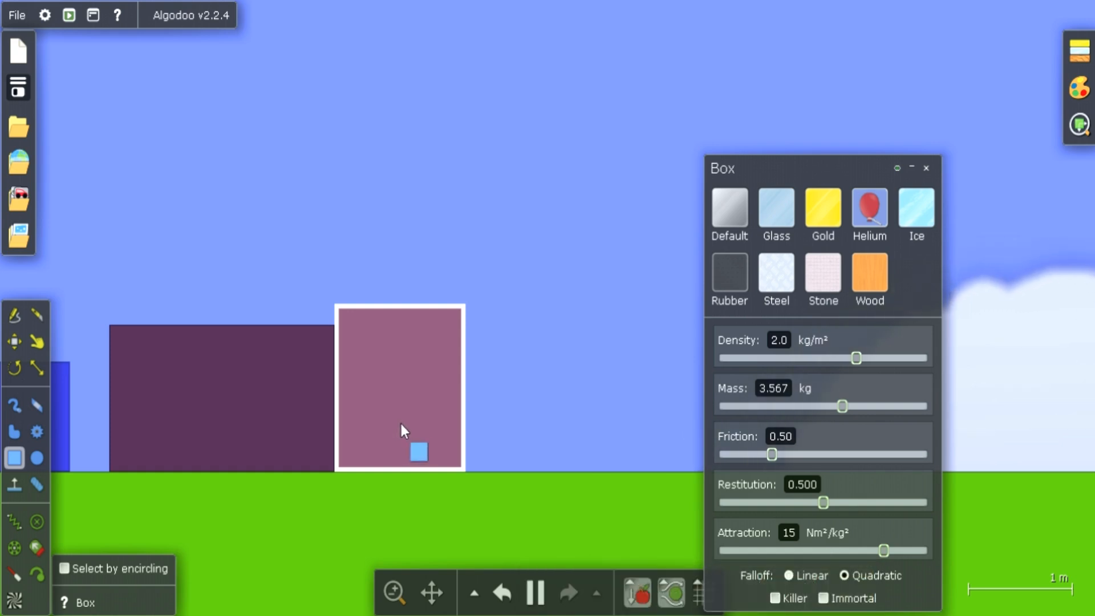
drag(403, 422, 654, 428)
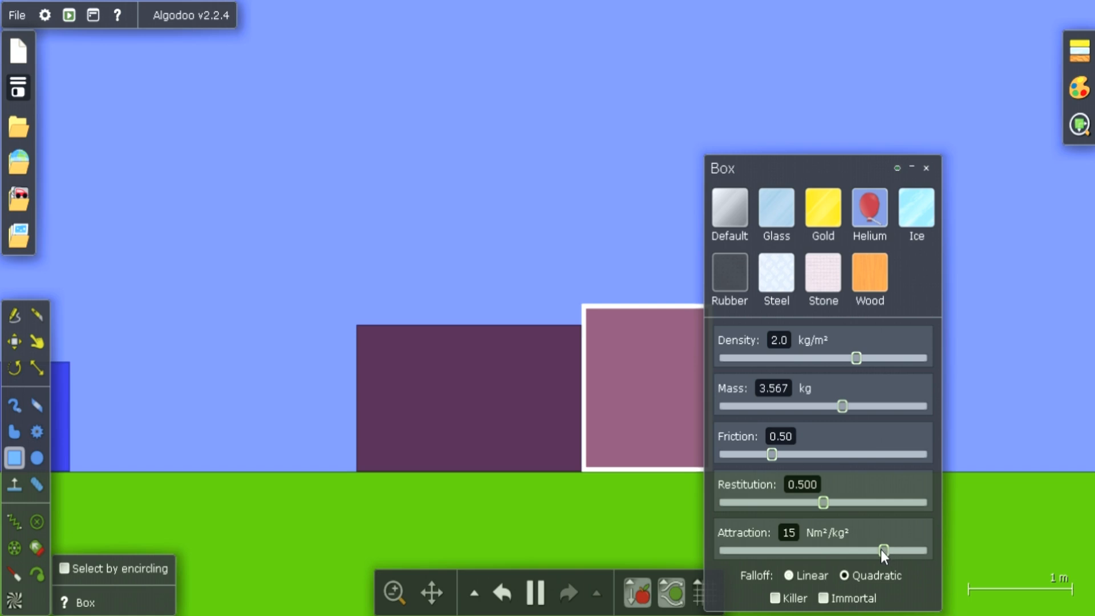
Reduce the pink box's attraction to 0.016 Nm²/kg² and draw a thin plank about 1 m long over the dark box
drag(880, 549, 767, 557)
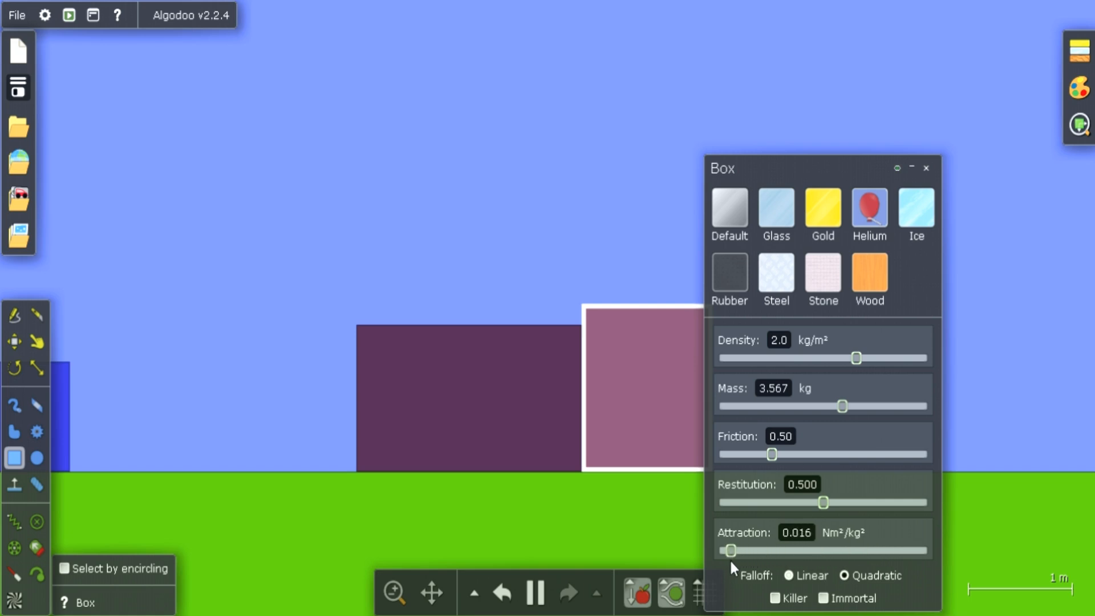
drag(475, 385, 371, 399)
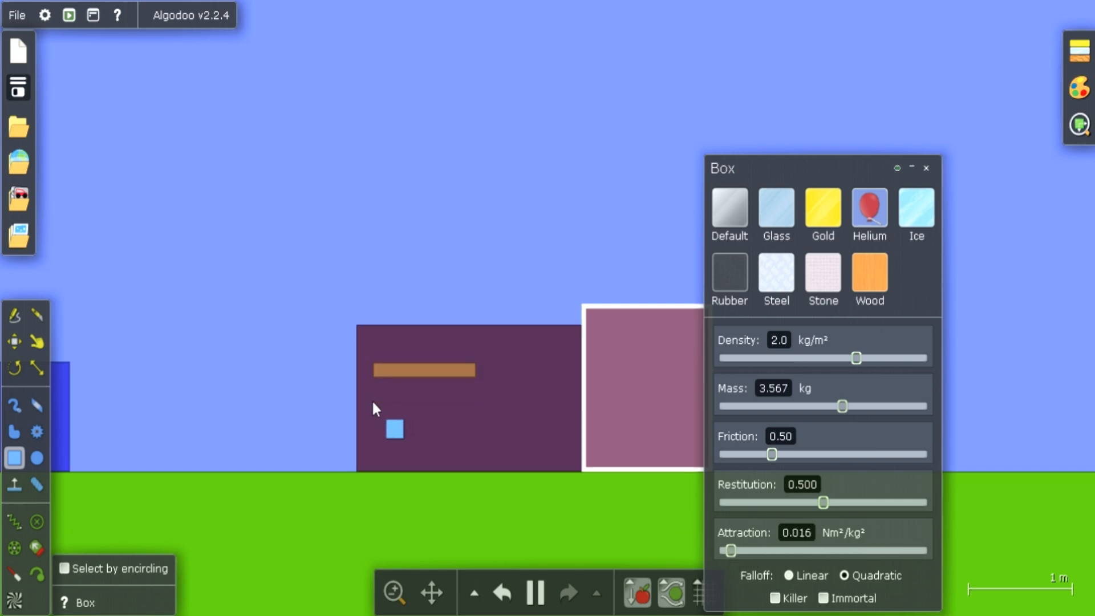
Use the Drag tool to pull the dark box and the pink box far apart along the ground
click(37, 342)
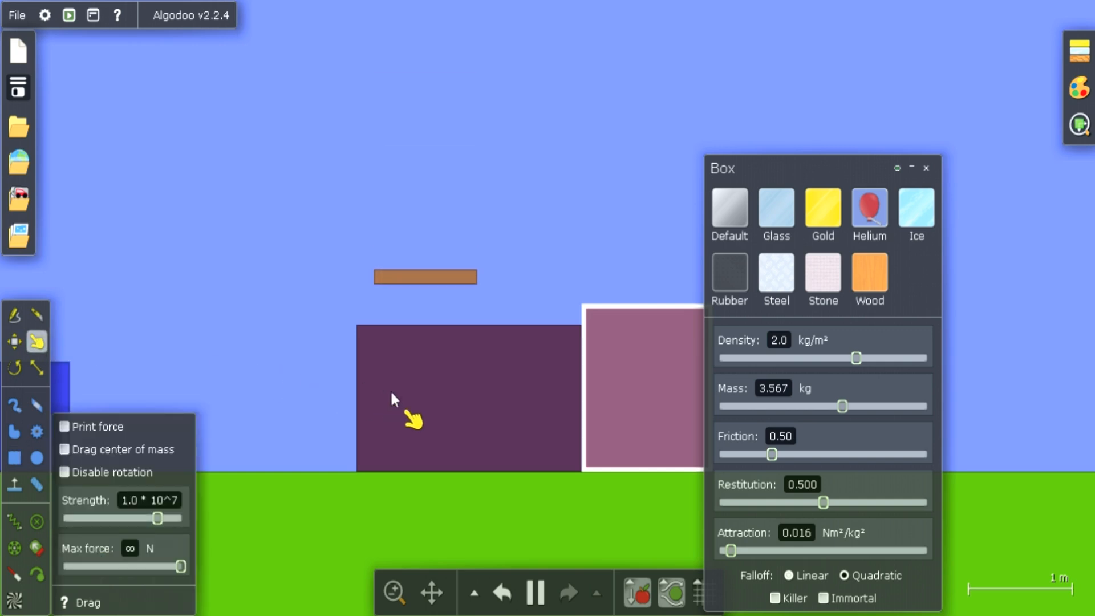
drag(390, 389, 176, 408)
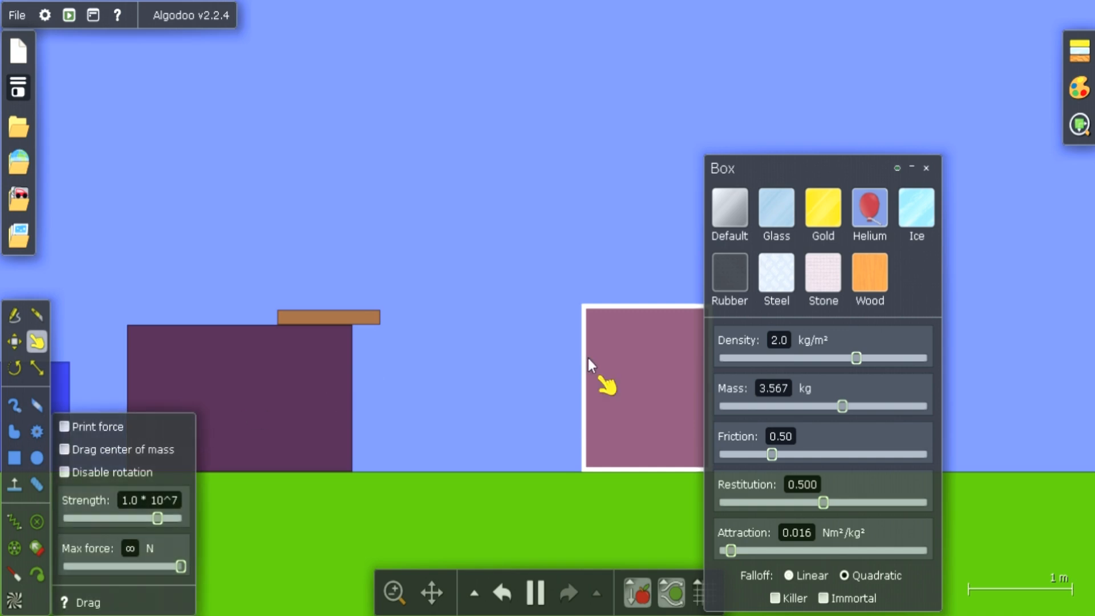
drag(633, 365, 882, 378)
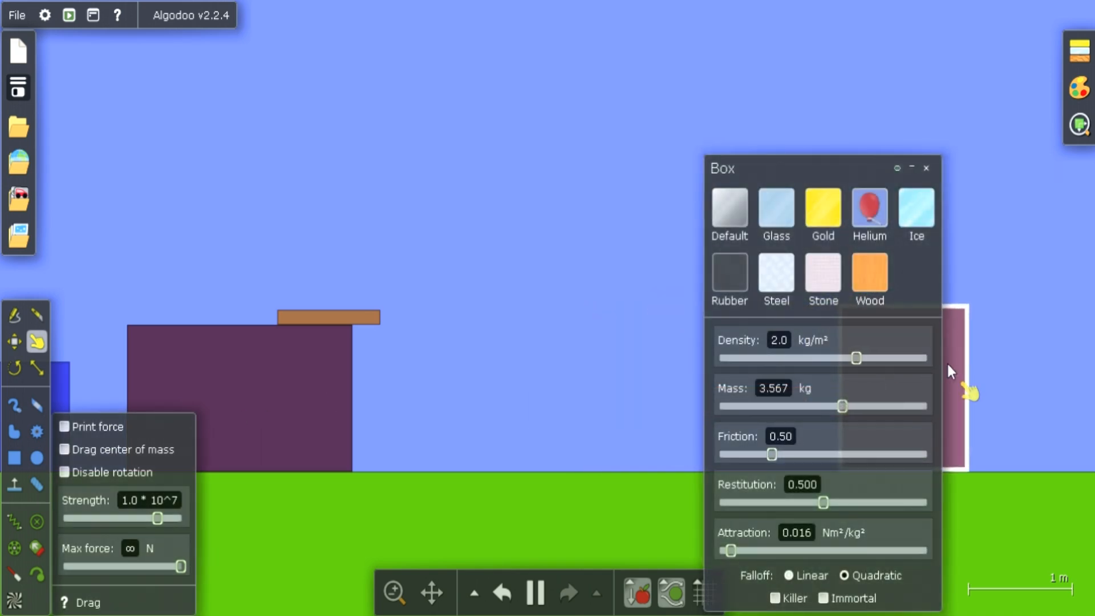
drag(955, 365, 971, 369)
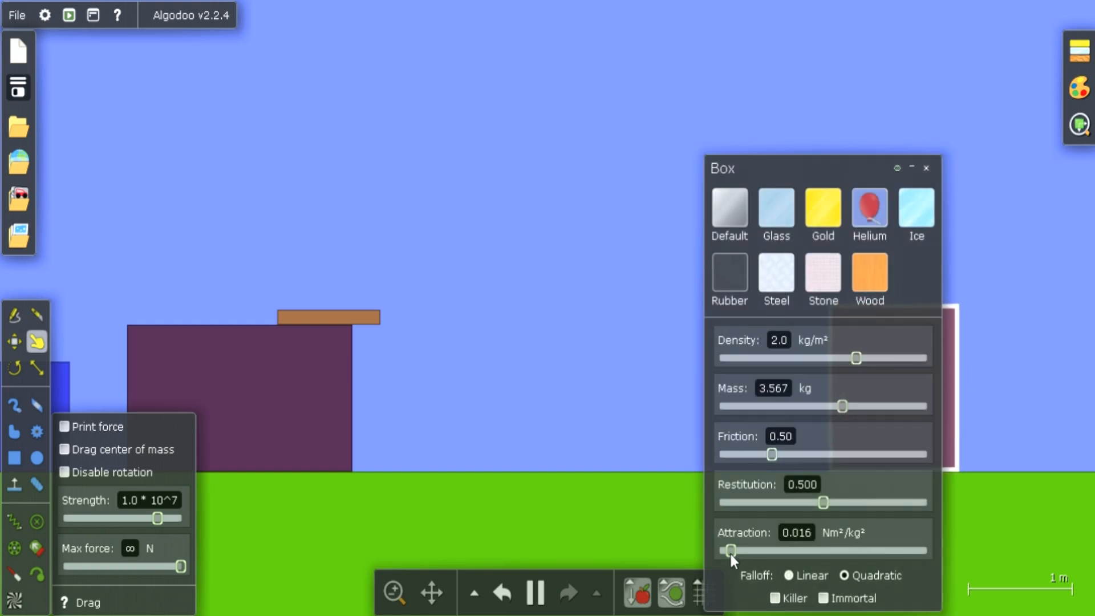
Set the pink box's attraction to 0.070 Nm²/kg² and drag it back away from the dark box
drag(730, 553, 813, 549)
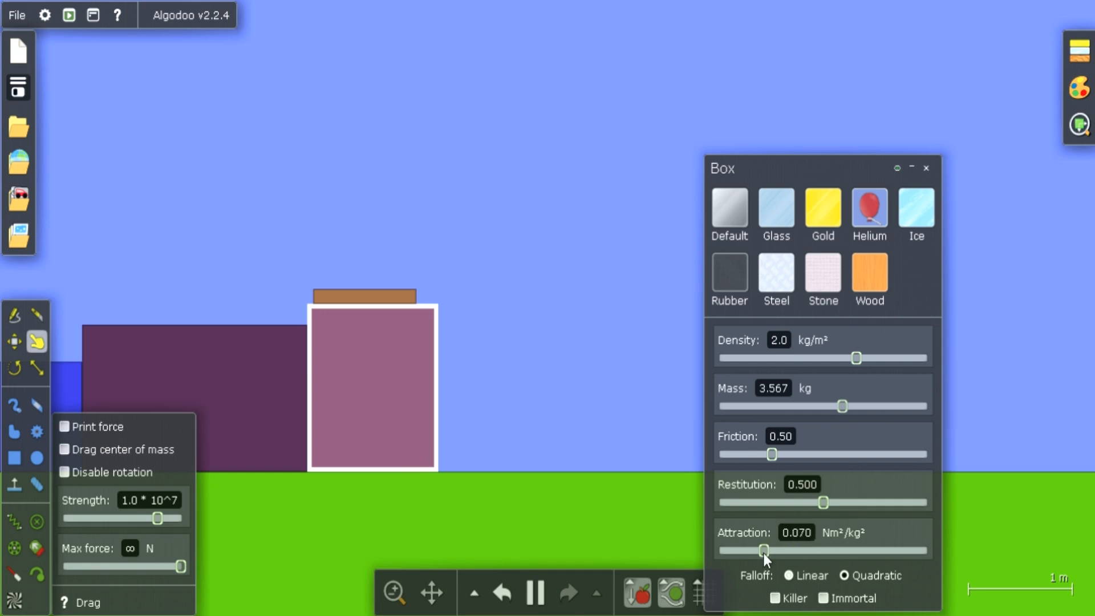
drag(419, 429, 757, 446)
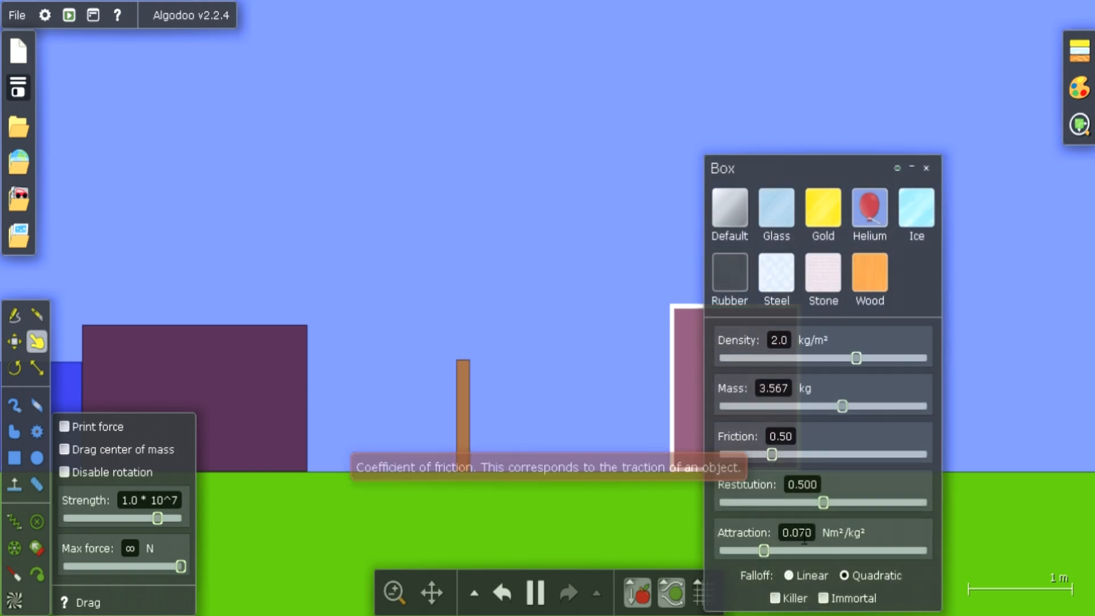
Set the pink box's attraction to 0.25 Nm²/kg² and minimize its material settings
drag(765, 553, 820, 549)
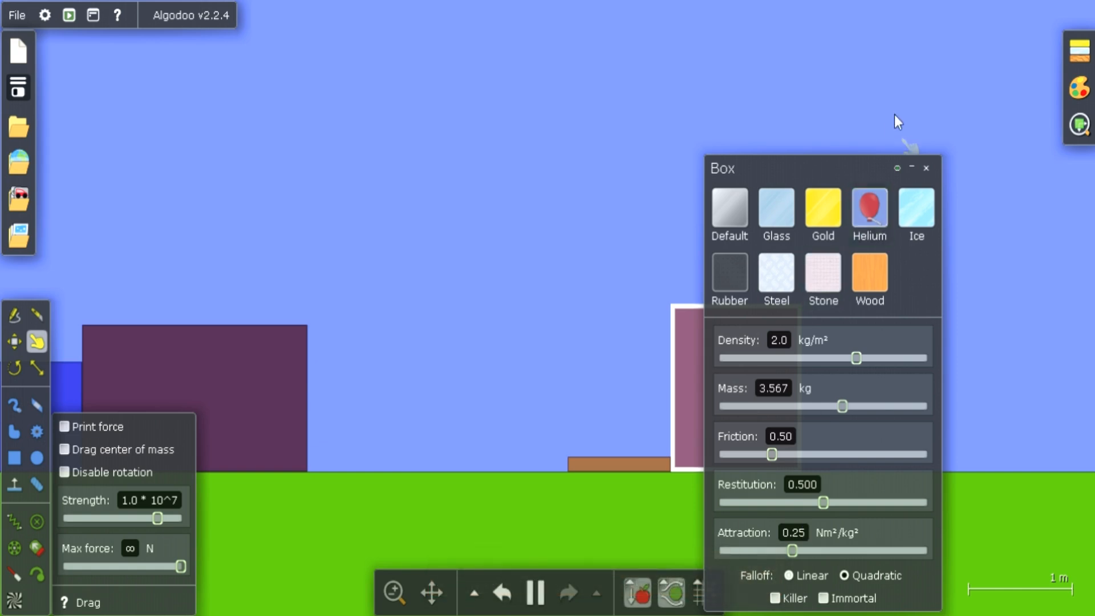
click(911, 168)
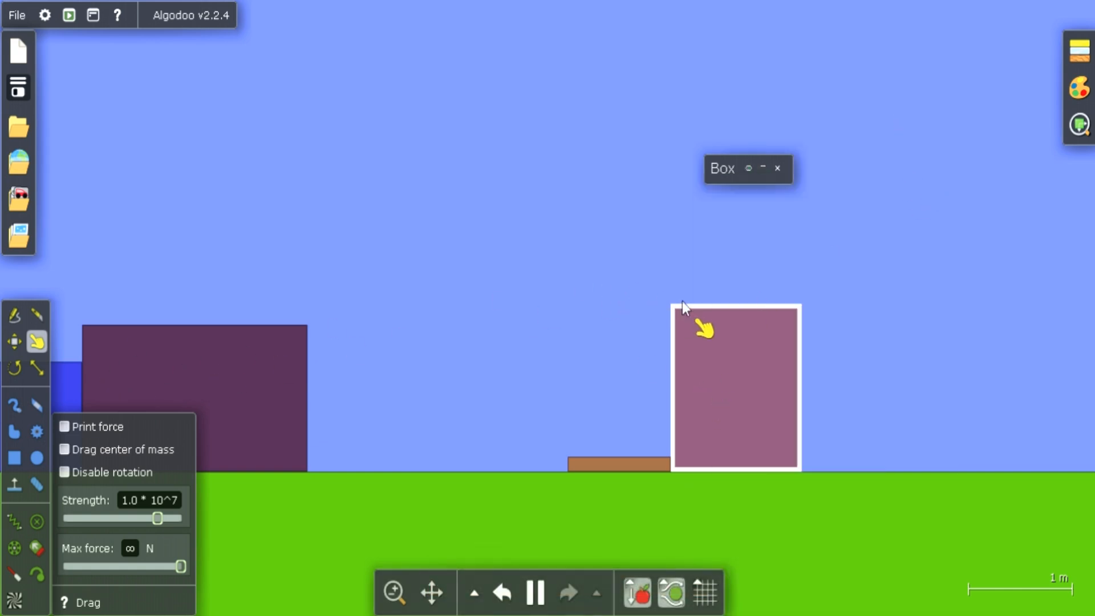
Set the dark box's attraction to 55 Nm²/kg² in its material settings and minimize them
click(255, 370)
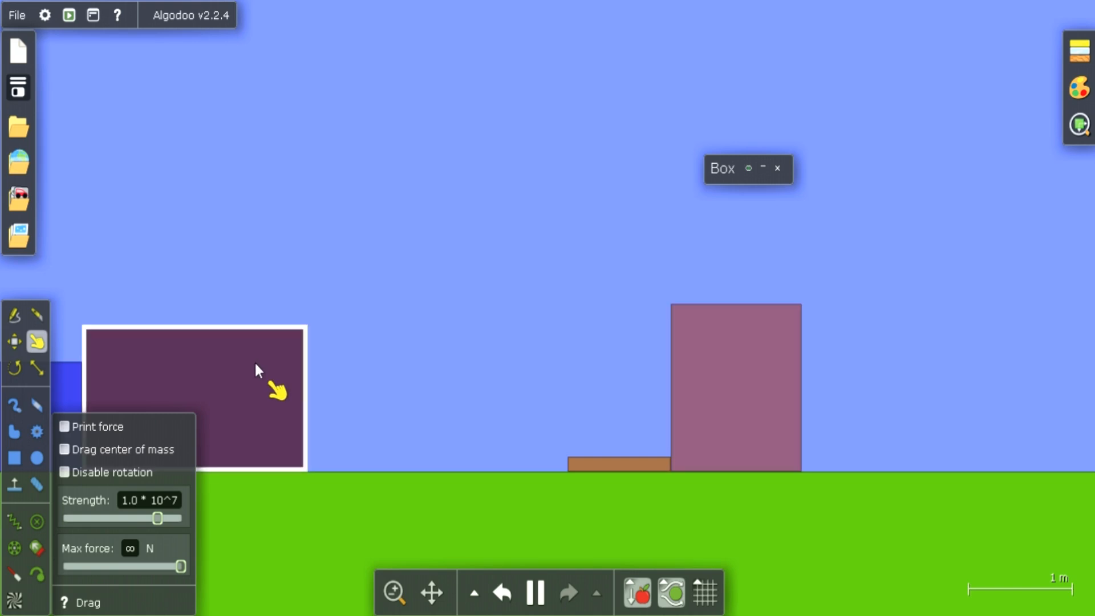
right_click(255, 369)
mouse_move(308, 465)
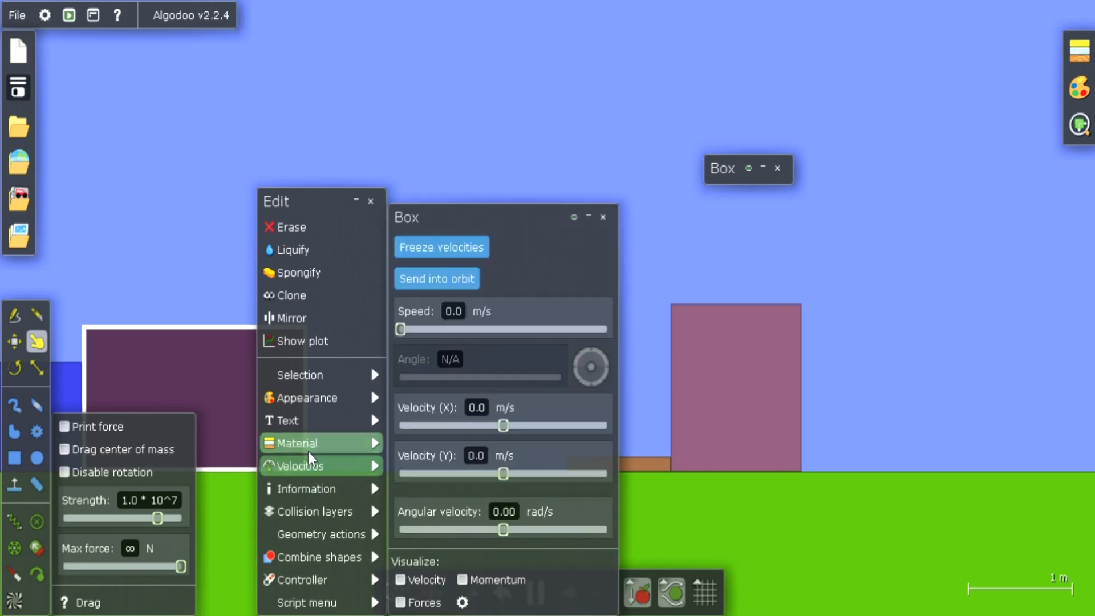
mouse_move(310, 445)
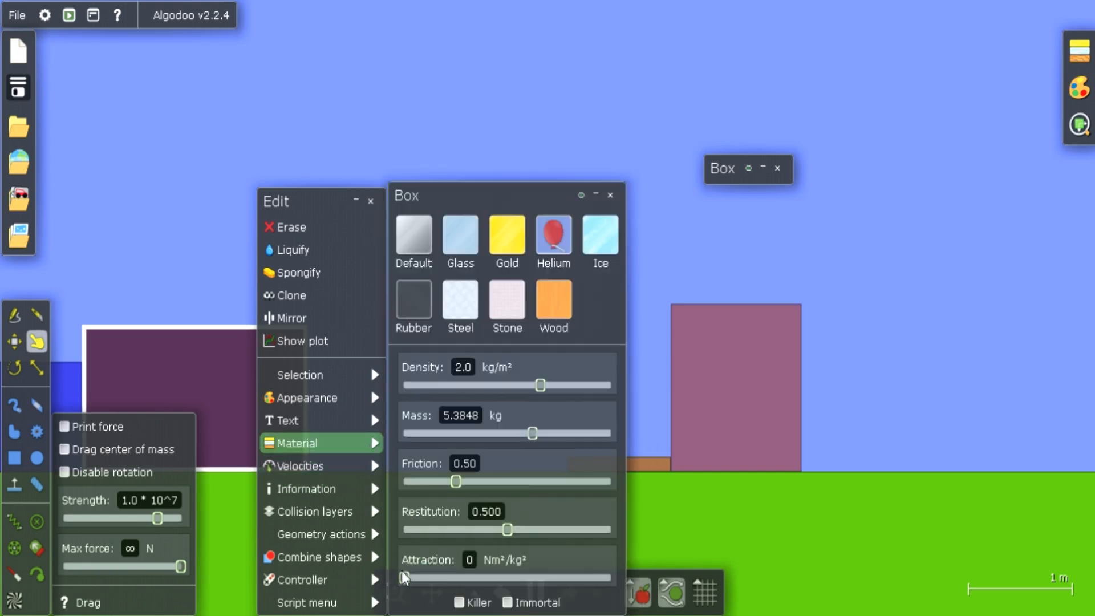
drag(403, 575, 596, 556)
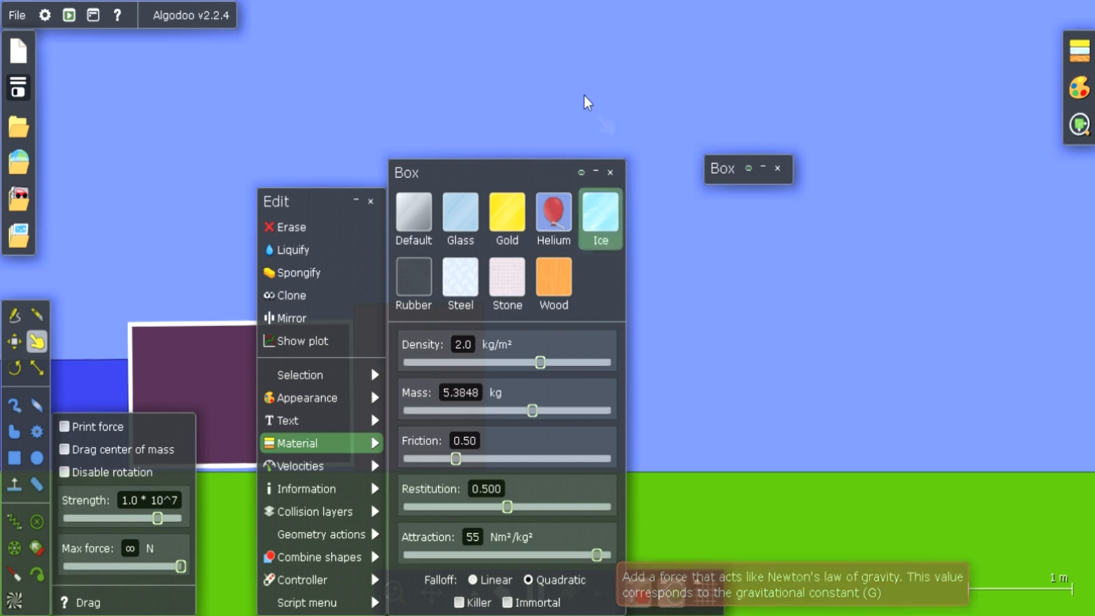
click(597, 173)
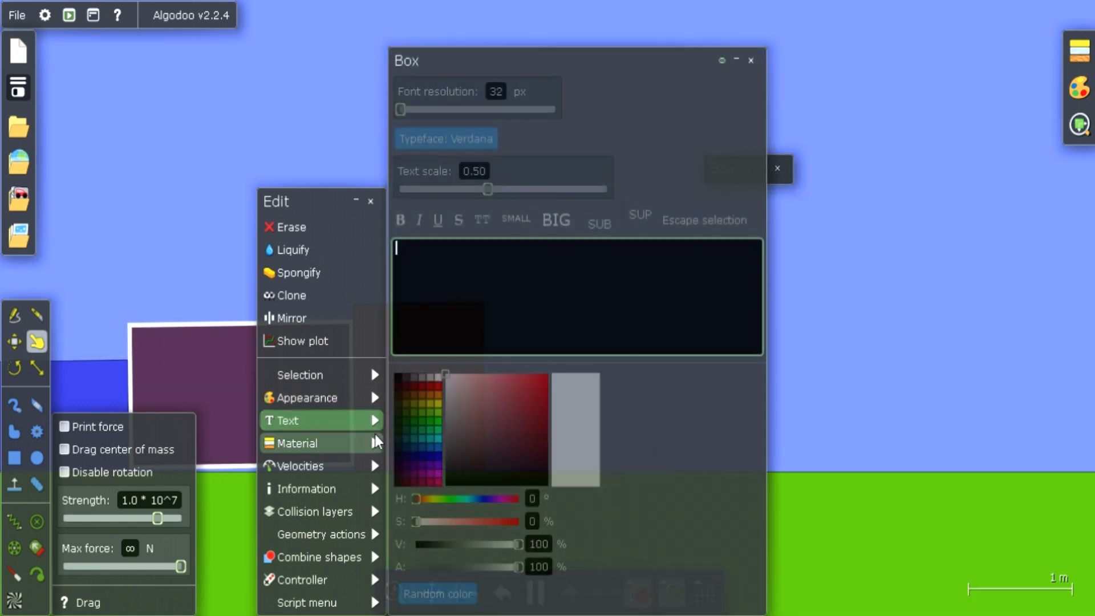
Restore the dark box's material settings, lower its attraction to 0.021, raise it to 4.5 Nm²/kg², and minimize the settings
mouse_move(376, 442)
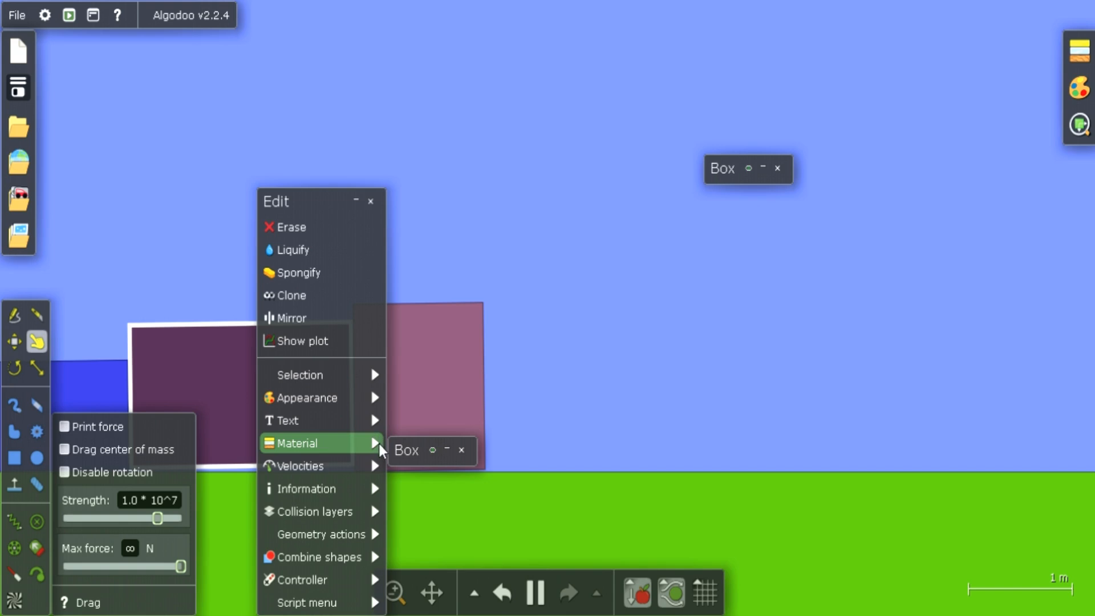
click(447, 450)
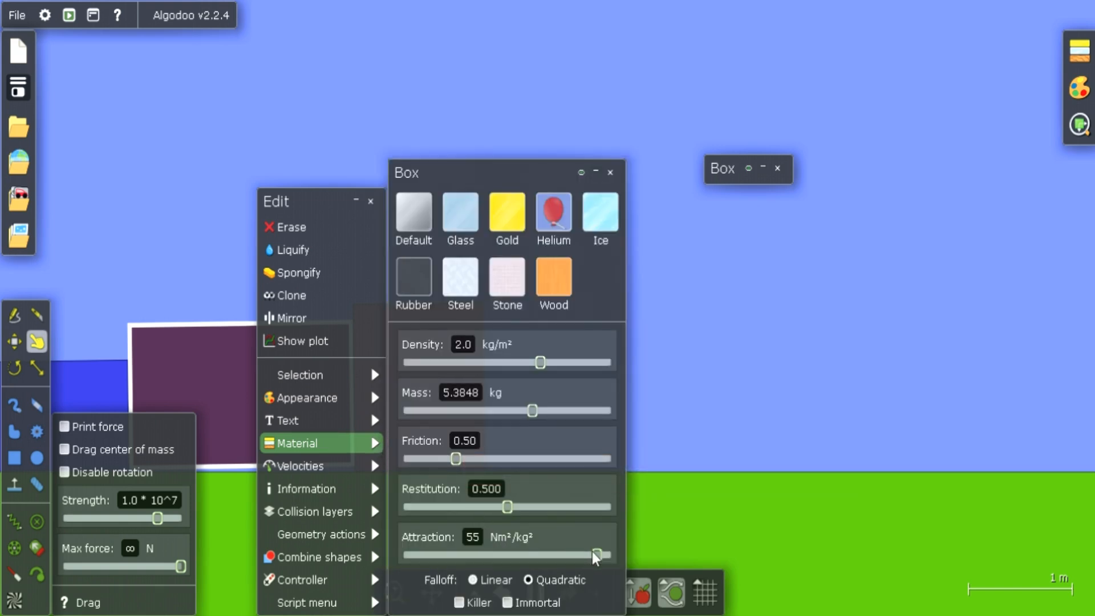
drag(593, 552, 422, 569)
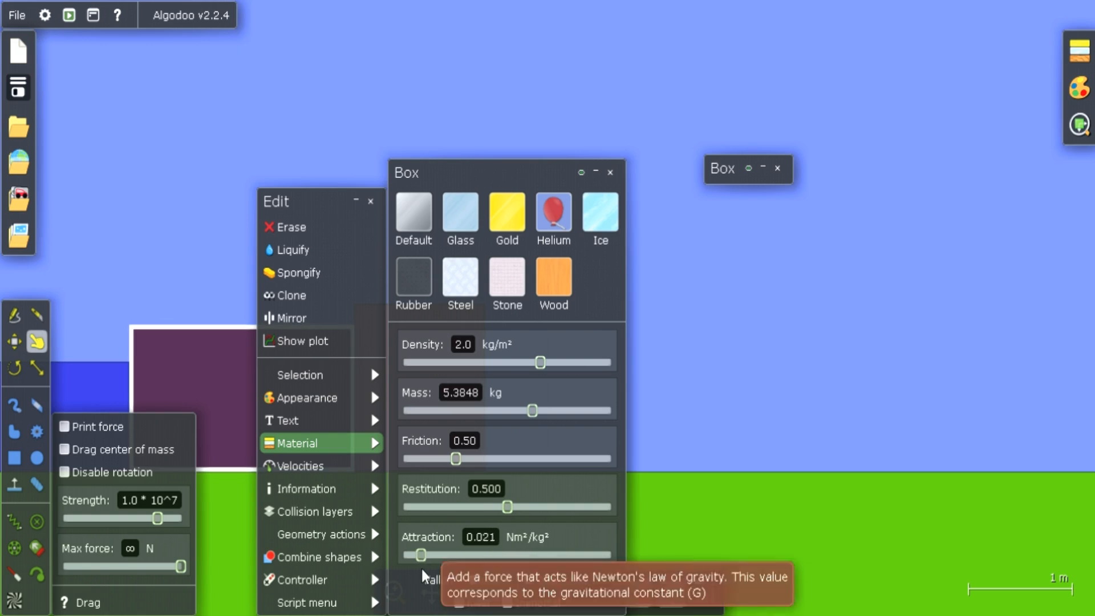
drag(421, 556, 541, 555)
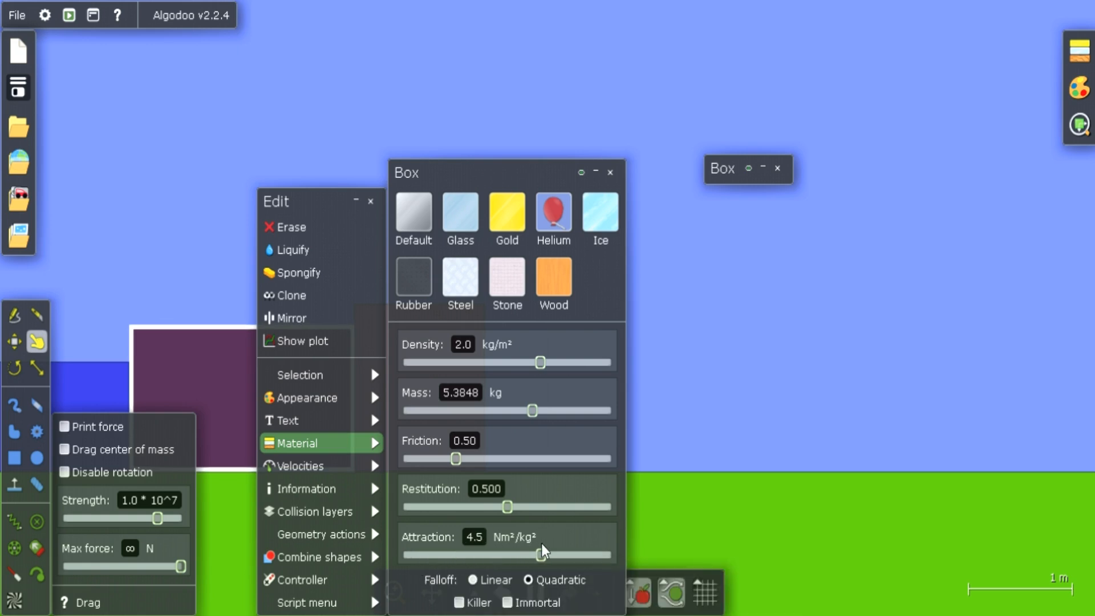
click(595, 172)
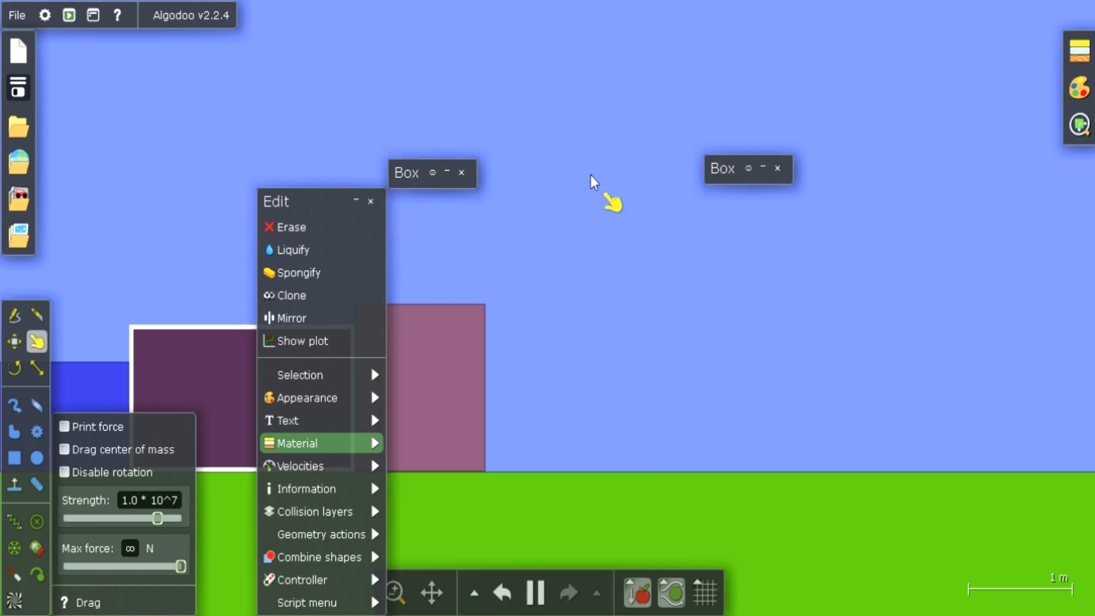
Erase the pink box and draw two small boxes on the ground beyond it, one upright about 0.25 by 0.5 m and one thin and flat
click(358, 200)
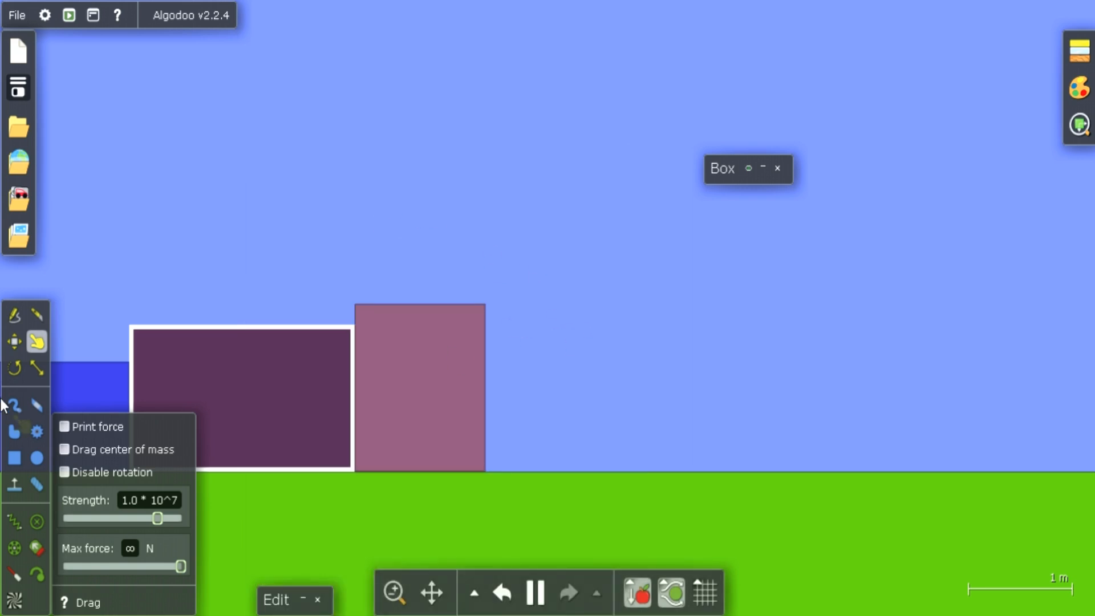
click(15, 457)
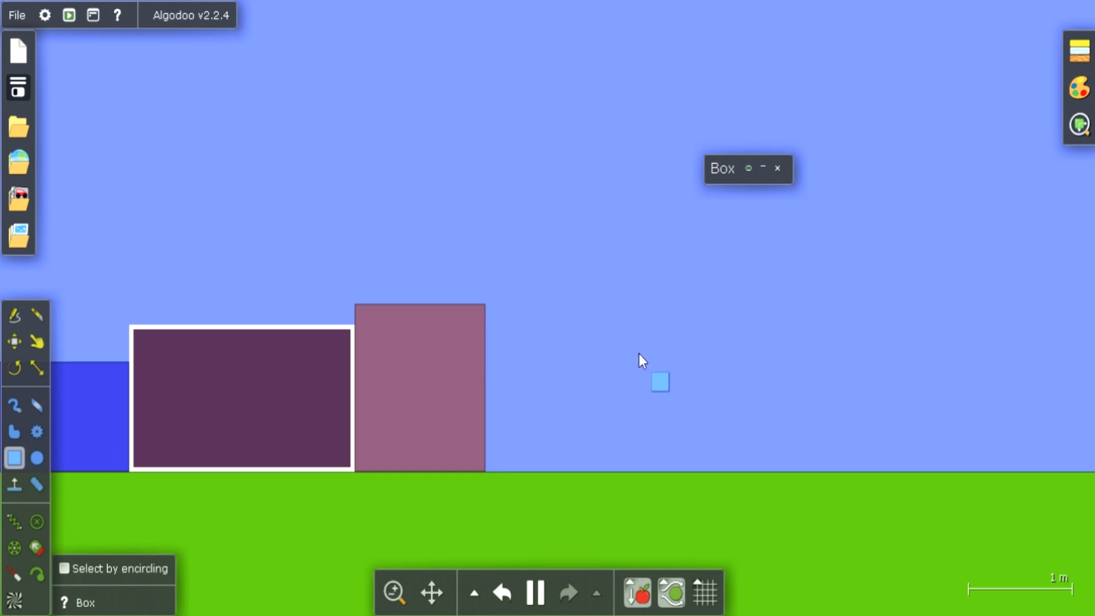
mouse_move(640, 360)
mouse_down()
mouse_move(664, 405)
mouse_move(616, 451)
mouse_move(586, 413)
mouse_move(463, 396)
mouse_move(511, 408)
mouse_move(472, 425)
mouse_move(539, 427)
mouse_move(436, 391)
mouse_up()
click(435, 391)
key(Delete)
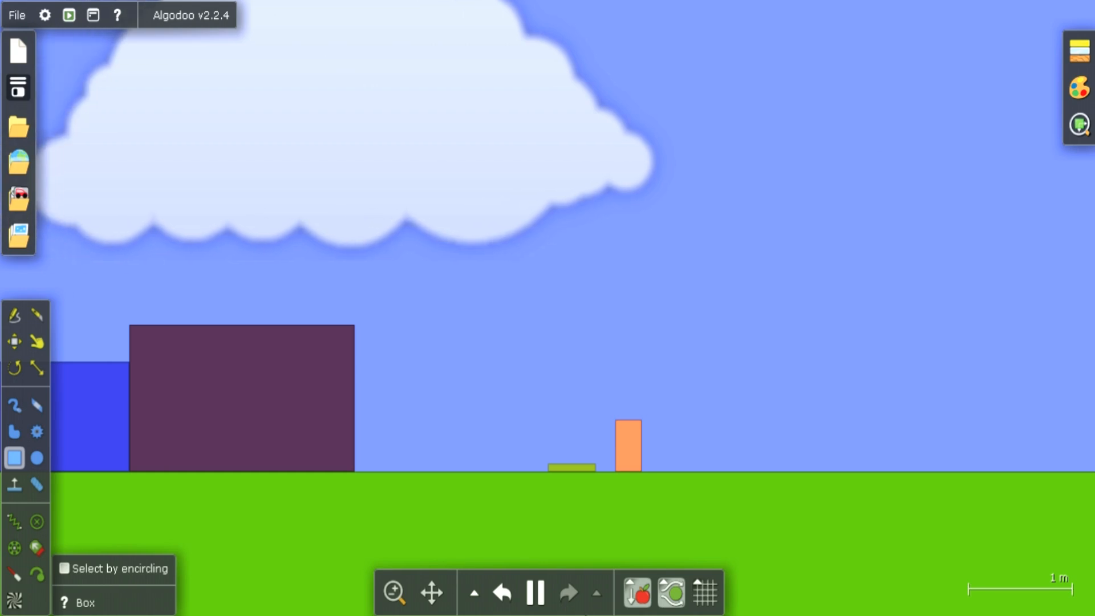
click(533, 593)
click(533, 593)
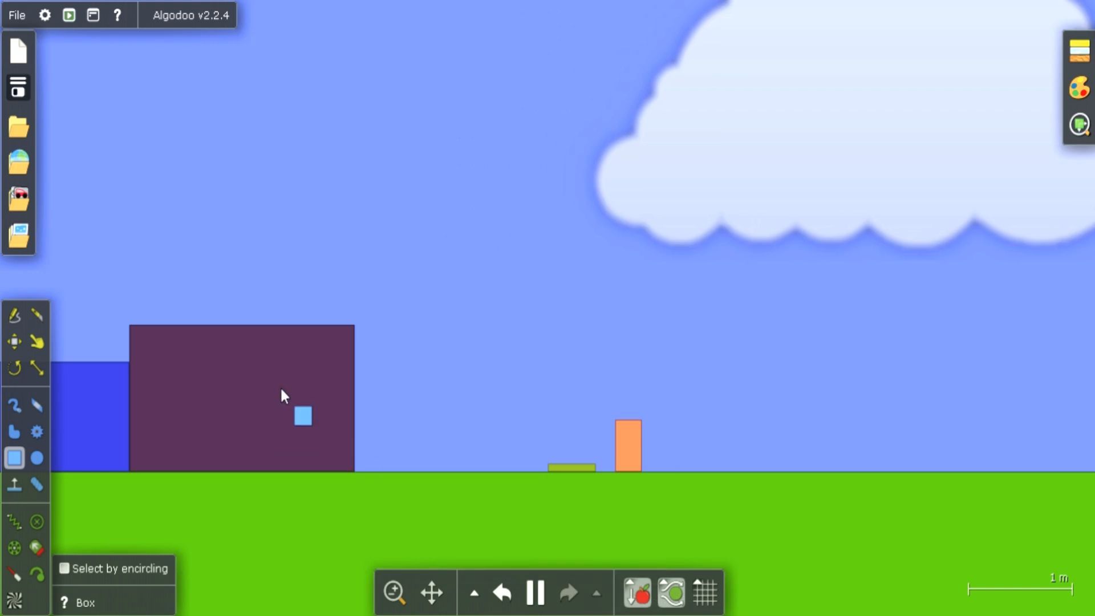
Increase the dark box's attraction in its material settings while the simulation runs, and close the settings
click(284, 397)
right_click(284, 396)
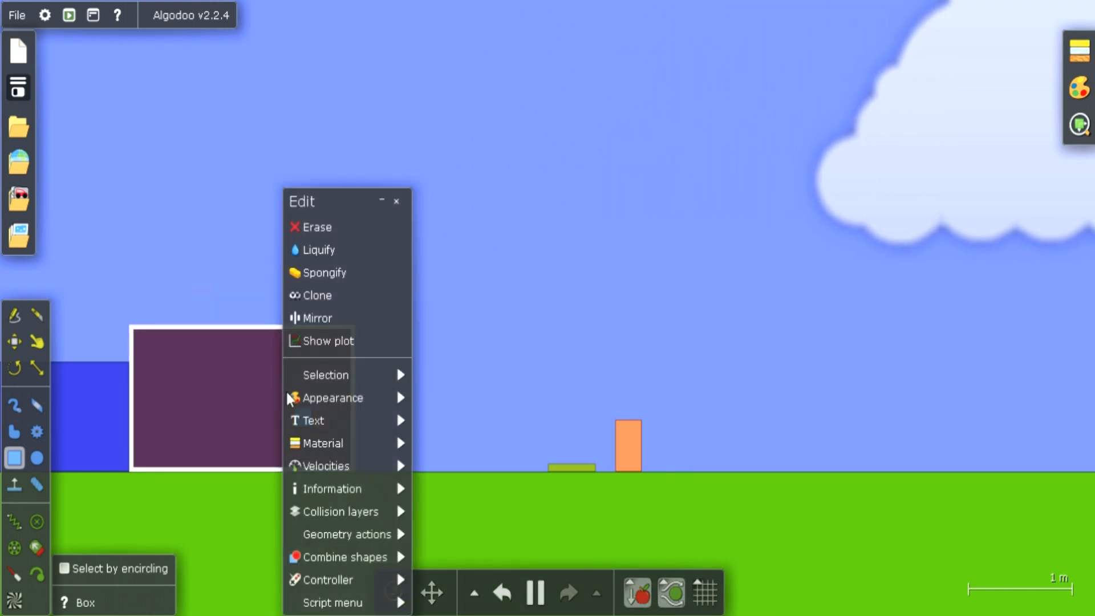
mouse_move(378, 443)
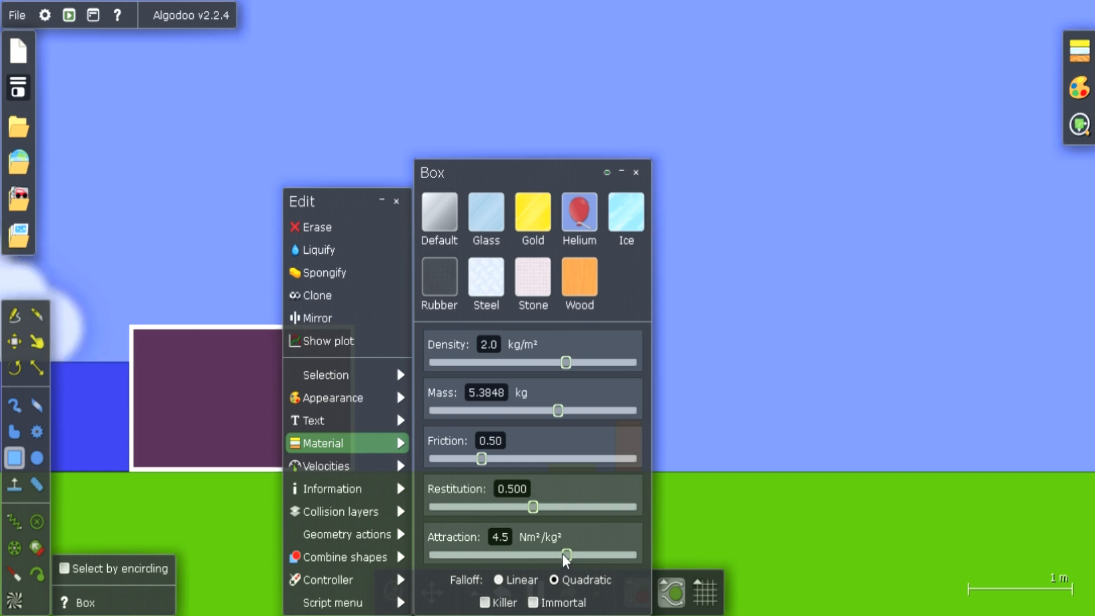
drag(566, 557, 666, 553)
click(711, 472)
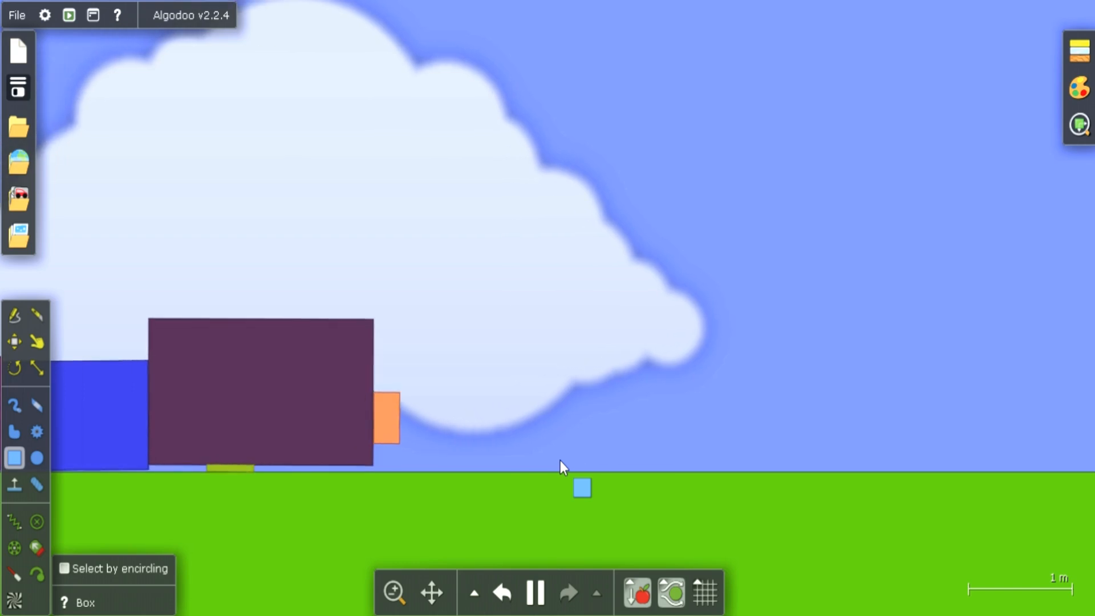
Draw two boxes to the right of the dark box, about 0.5 m square with the simulation paused and about 0.5 by 0.8 m while running
click(534, 594)
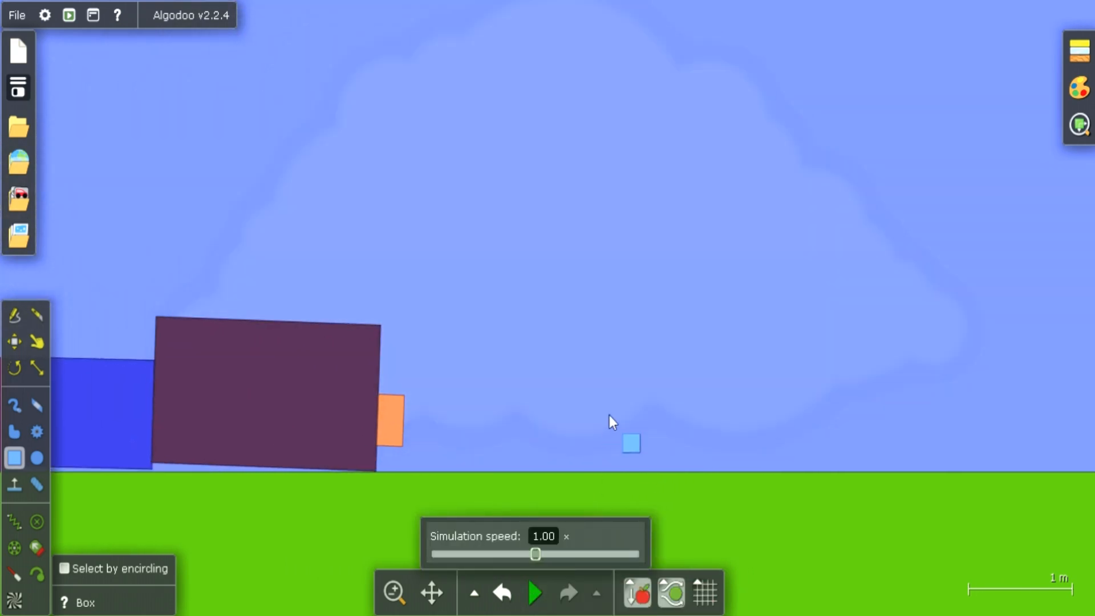
drag(604, 395, 655, 453)
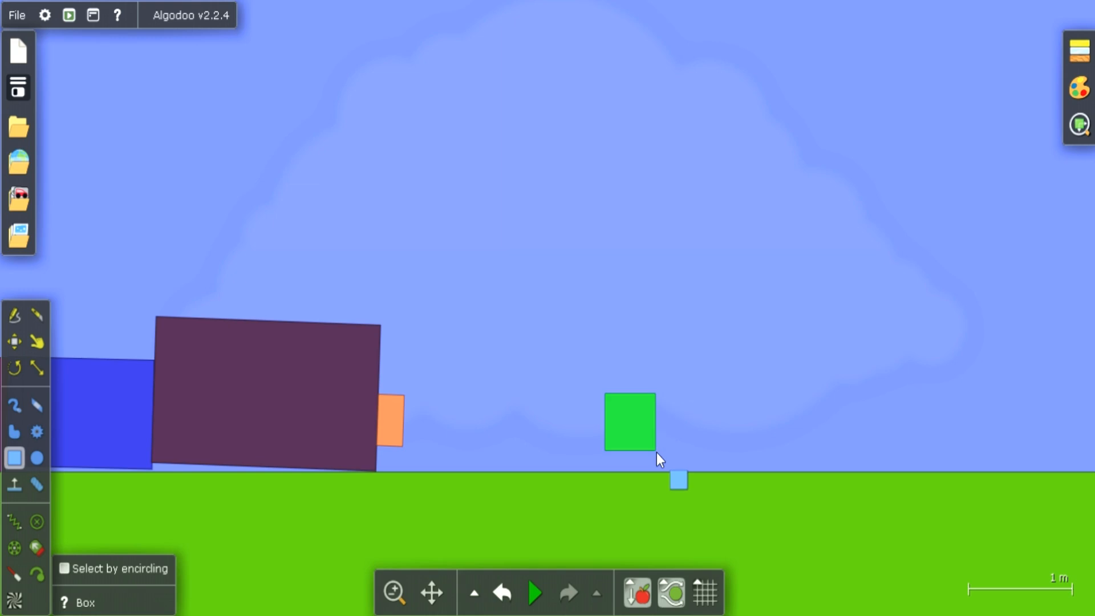
click(541, 583)
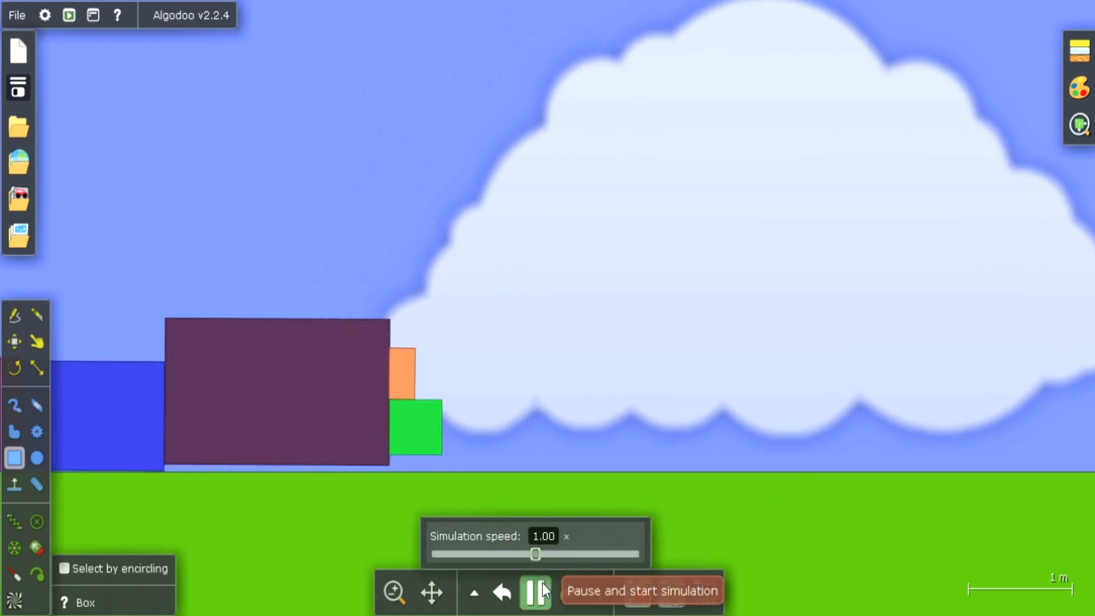
drag(635, 411, 652, 430)
drag(623, 372, 662, 452)
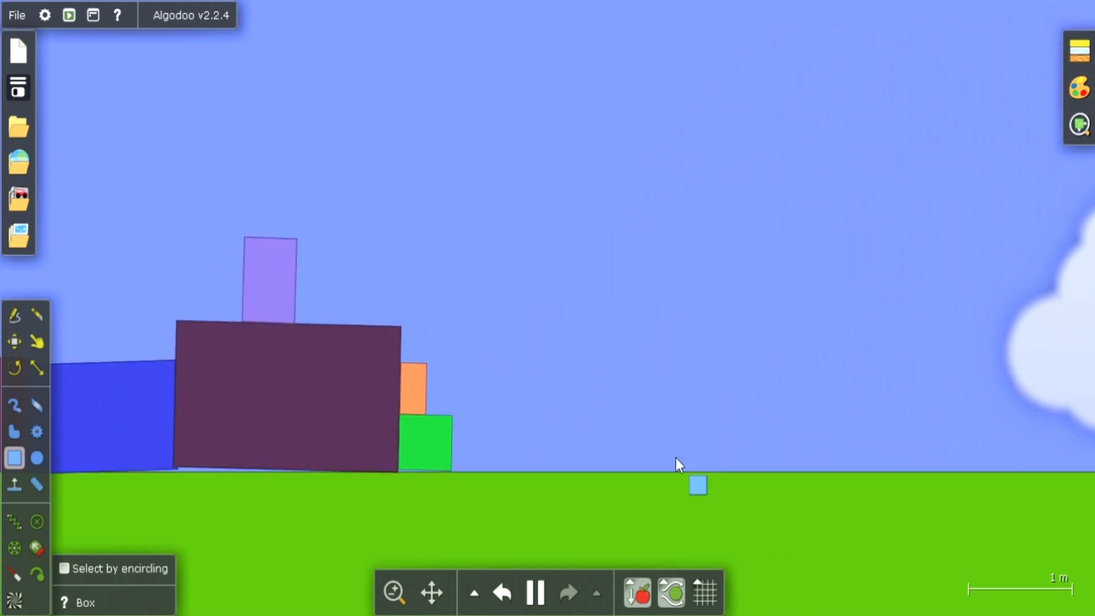
drag(390, 465, 582, 465)
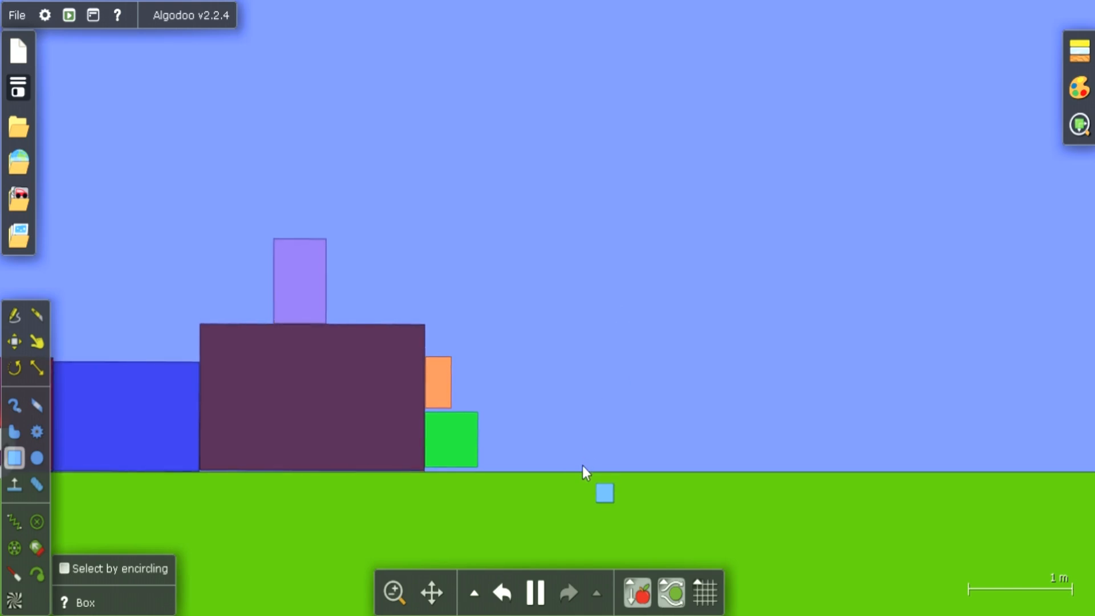
drag(694, 271, 684, 228)
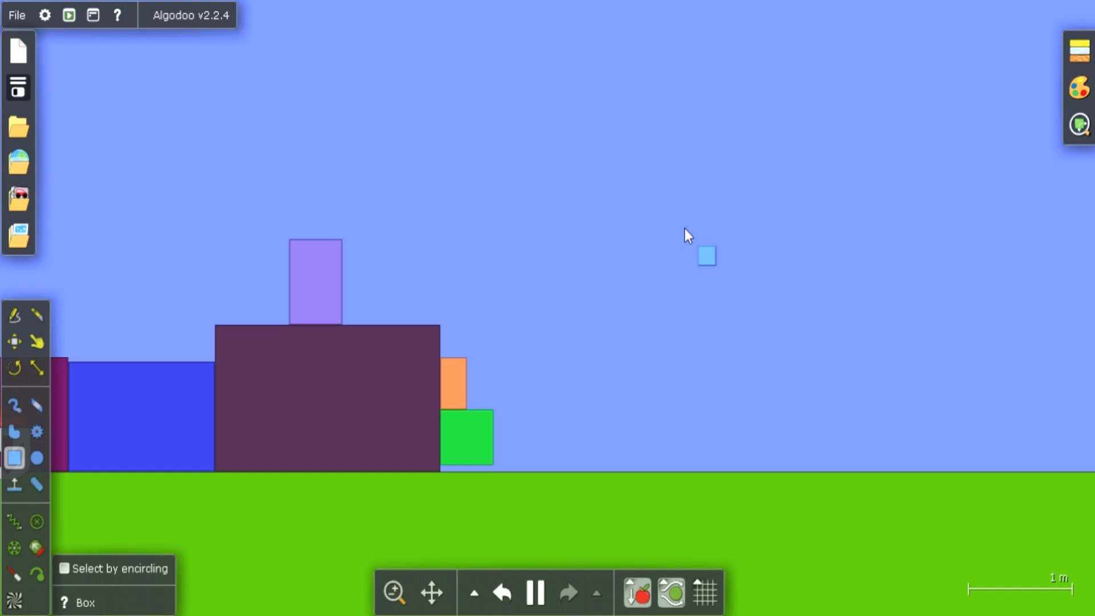
drag(684, 228, 617, 203)
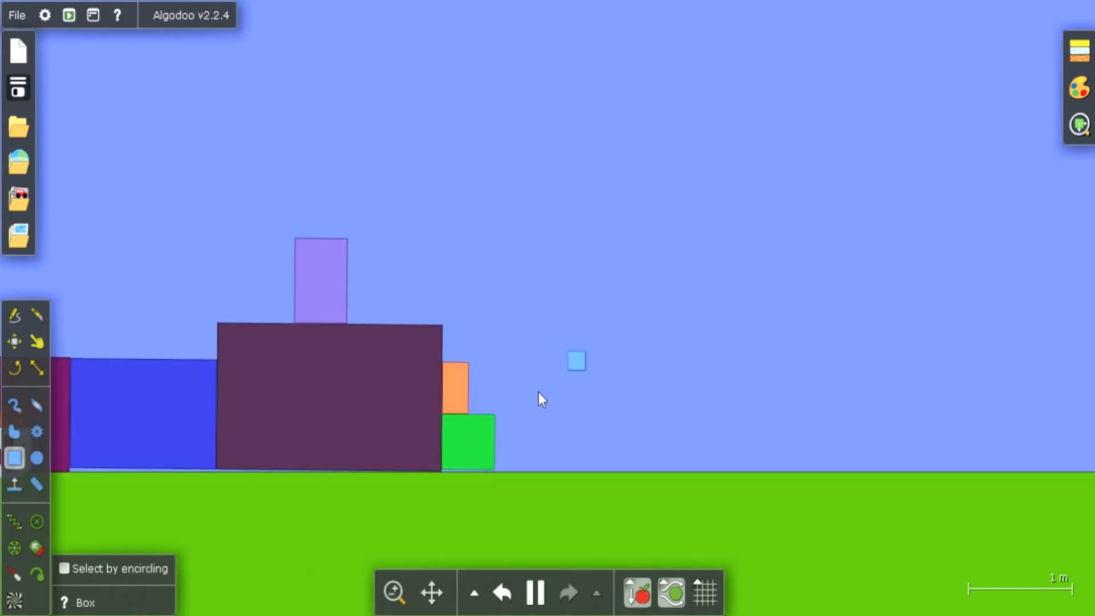
Pause the simulation and draw a tall box about 0.6 by 2.3 m to the right of the clustered boxes
click(539, 593)
drag(639, 223, 704, 466)
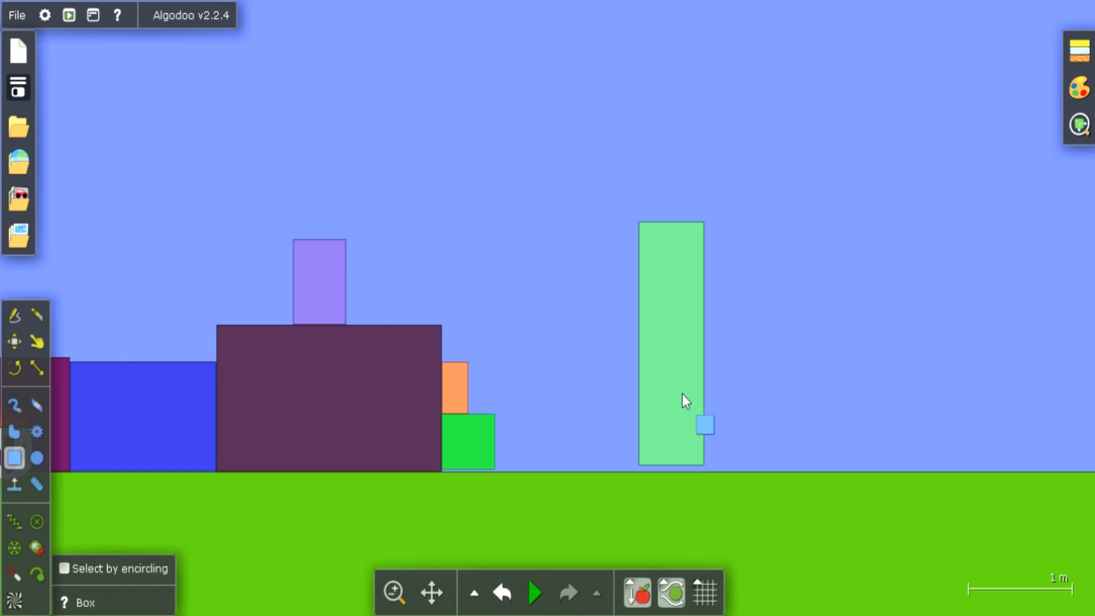
drag(682, 393, 649, 270)
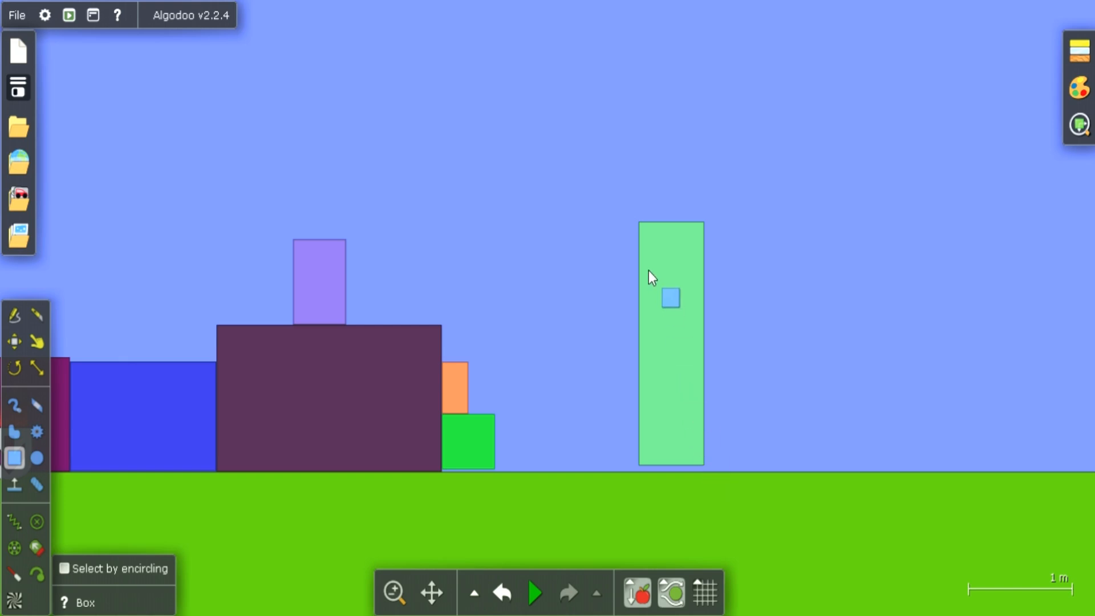
Review the tall box's material settings, including its attraction, and close them
right_click(648, 271)
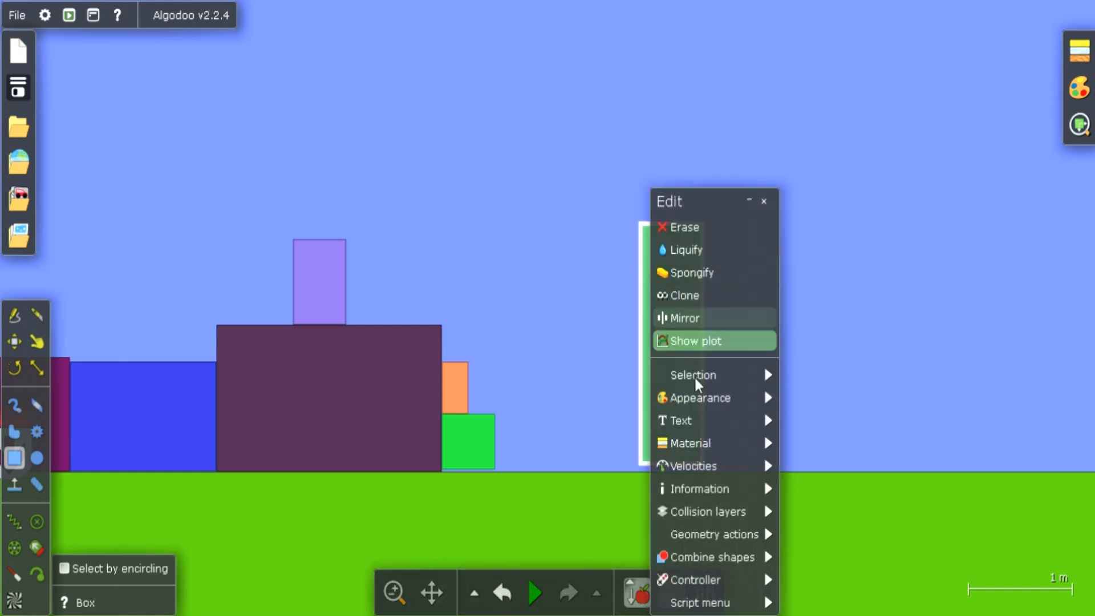
mouse_move(706, 424)
mouse_move(775, 444)
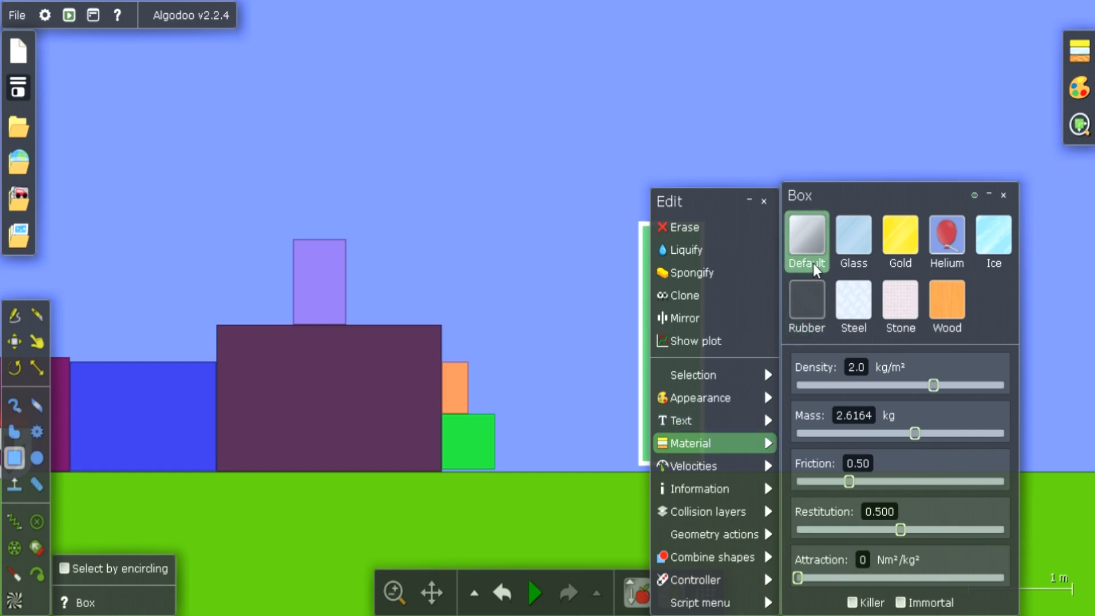
click(784, 133)
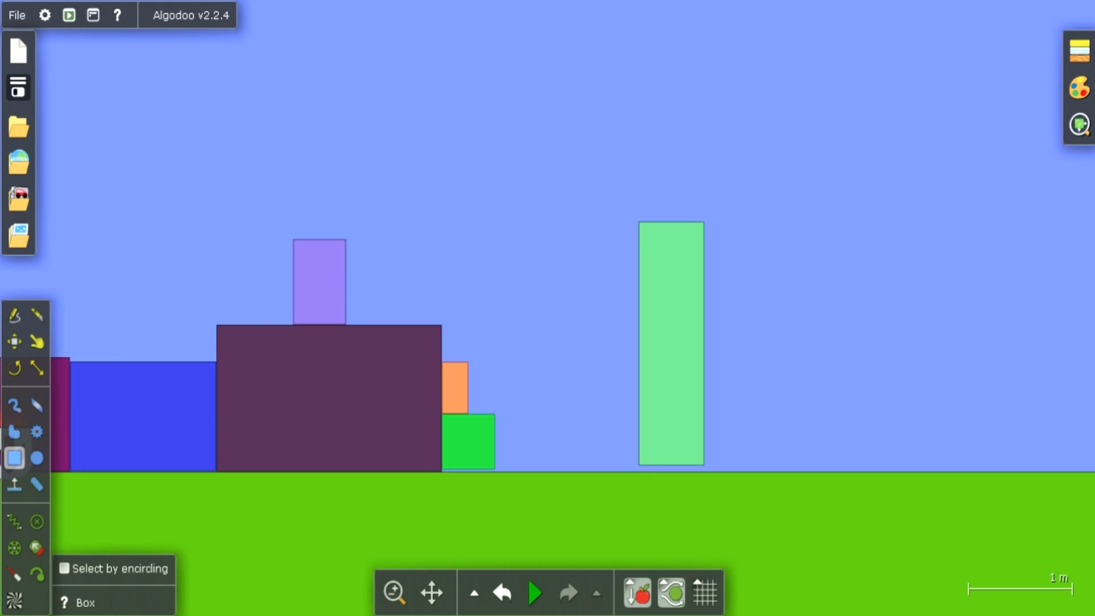
Run the simulation to test the dark box's attraction on the tall box, and pause it
click(536, 593)
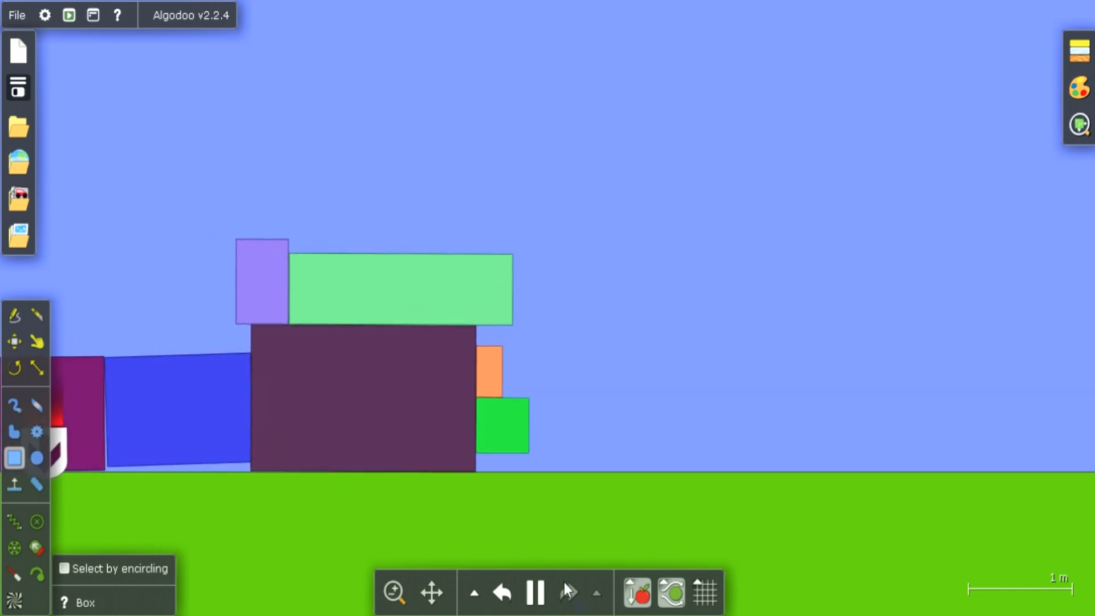
click(535, 592)
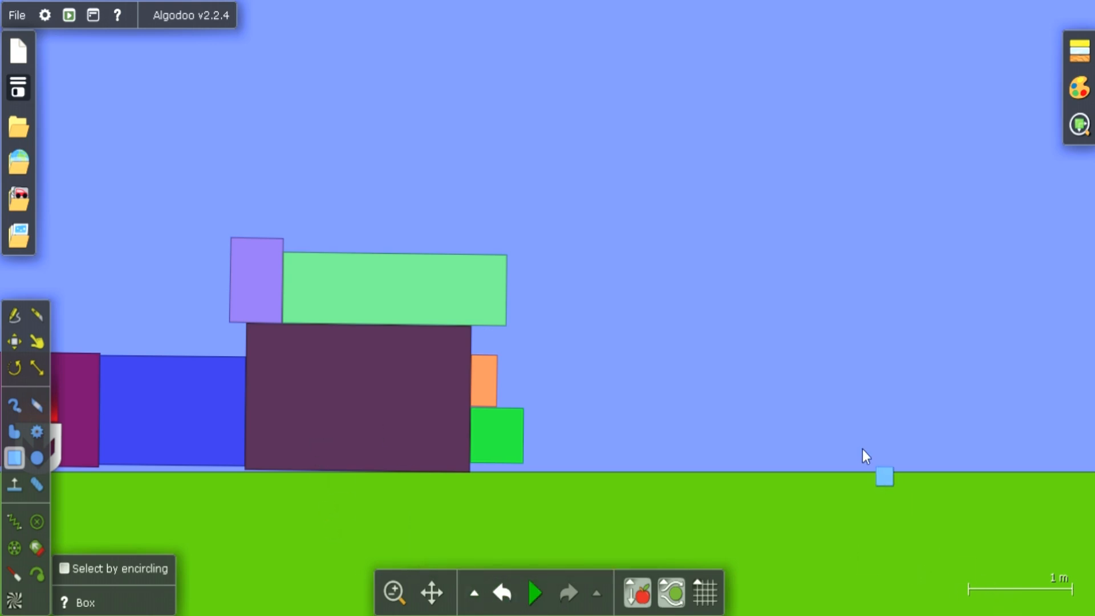
click(1010, 589)
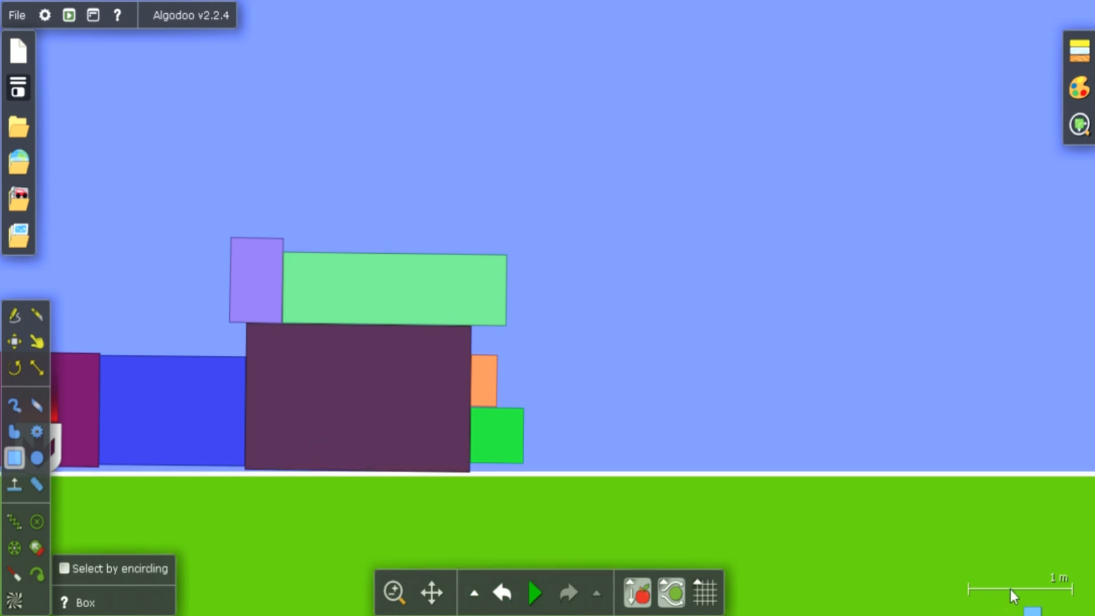
mouse_move(1010, 590)
mouse_down()
mouse_move(1040, 587)
mouse_move(1007, 586)
mouse_up()
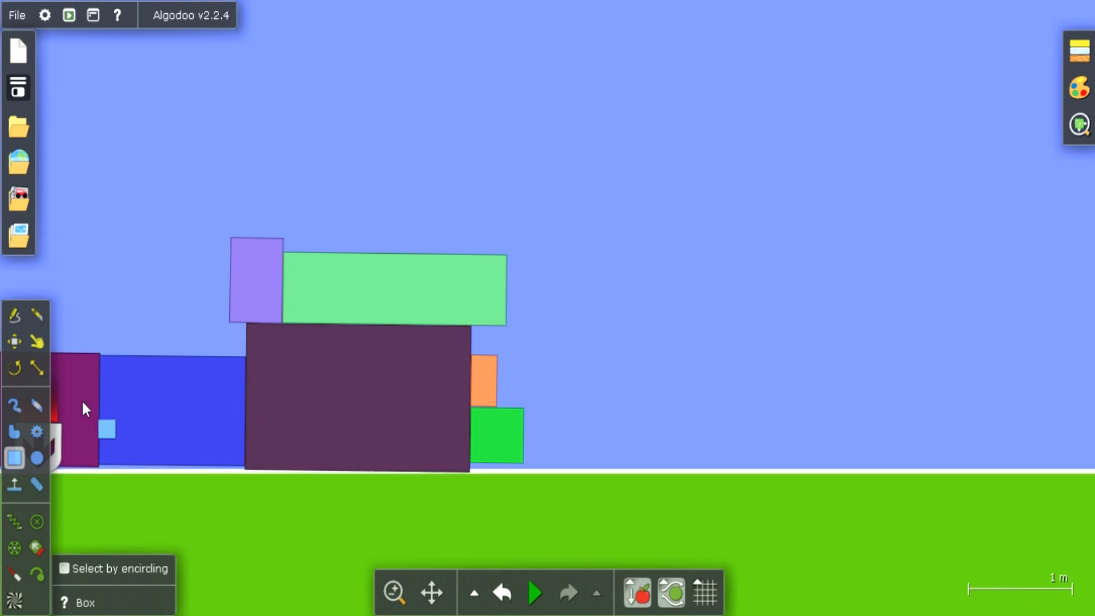
Move the purple box with its thruster to just above the ground on the right side of the stacked boxes
click(13, 347)
drag(65, 389, 130, 278)
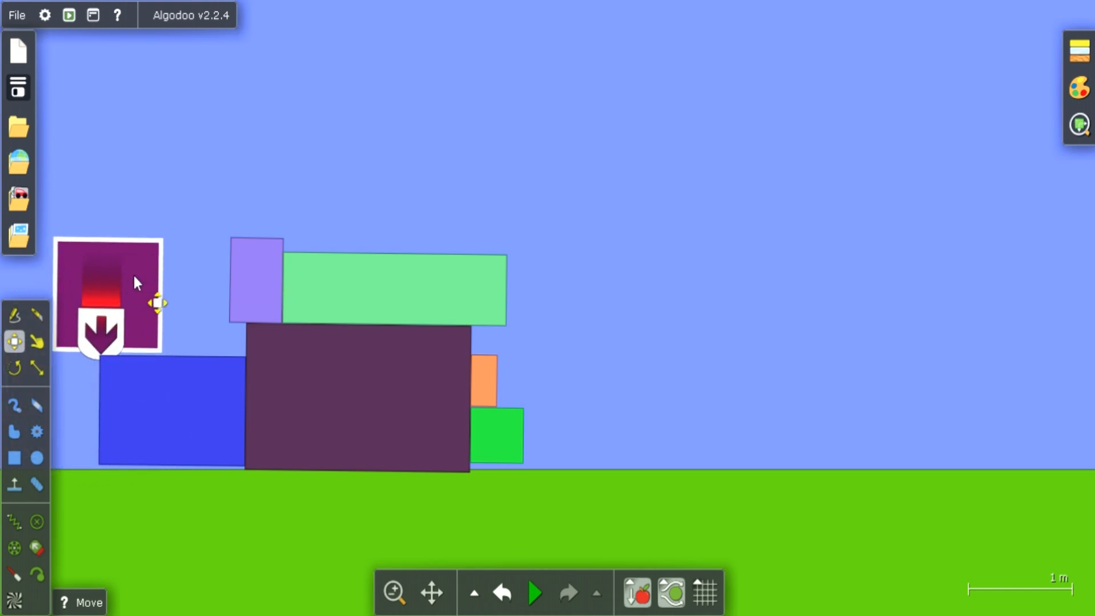
drag(143, 283, 728, 381)
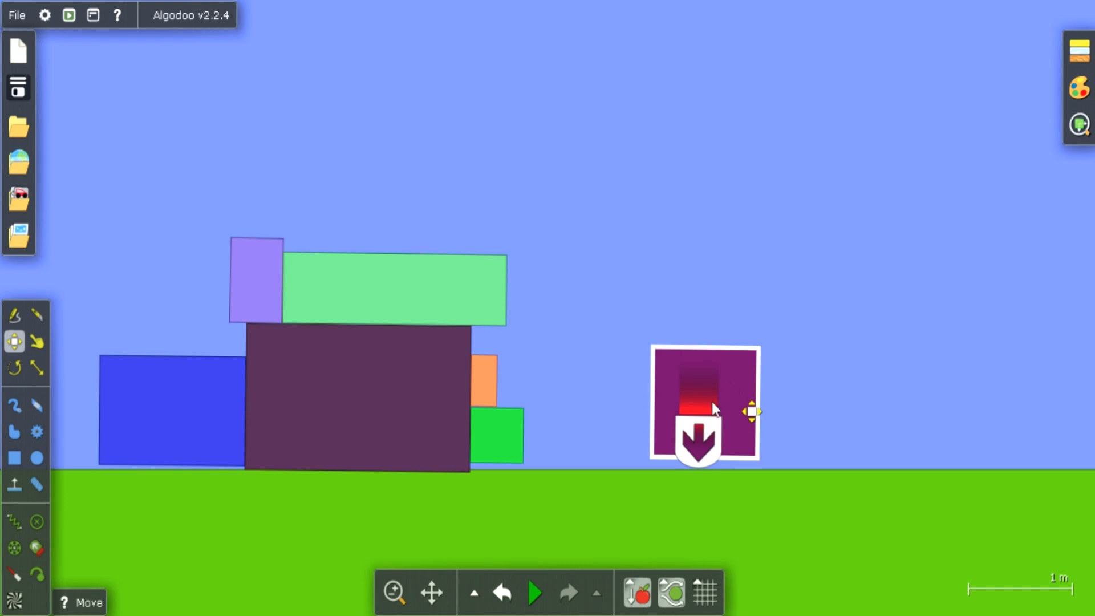
Rotate the thruster to point right, away from the stack, and move it up near the middle of the purple box
click(700, 436)
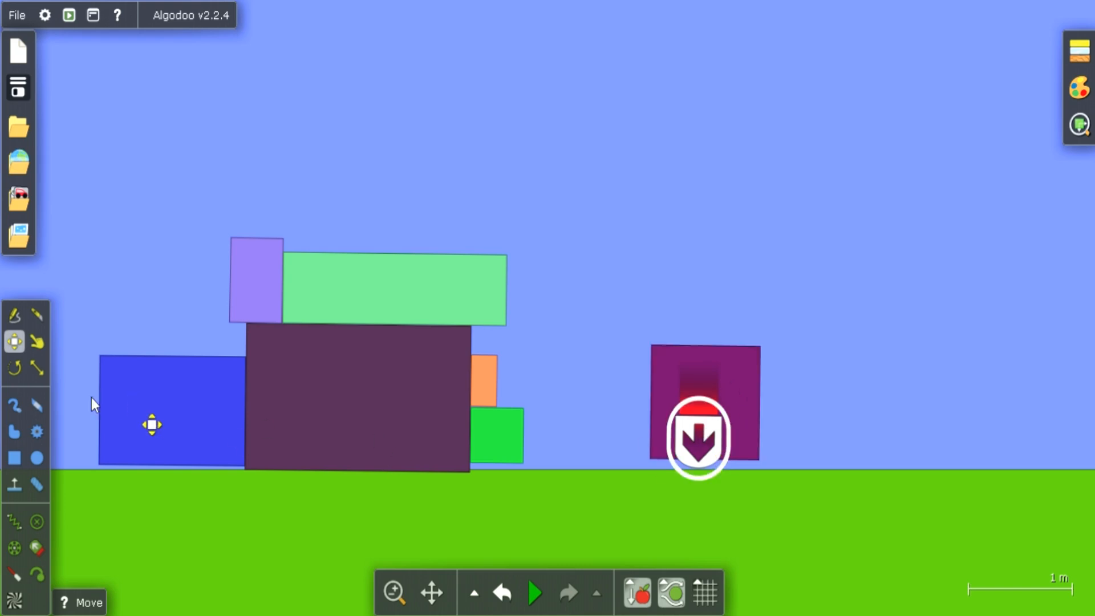
click(15, 368)
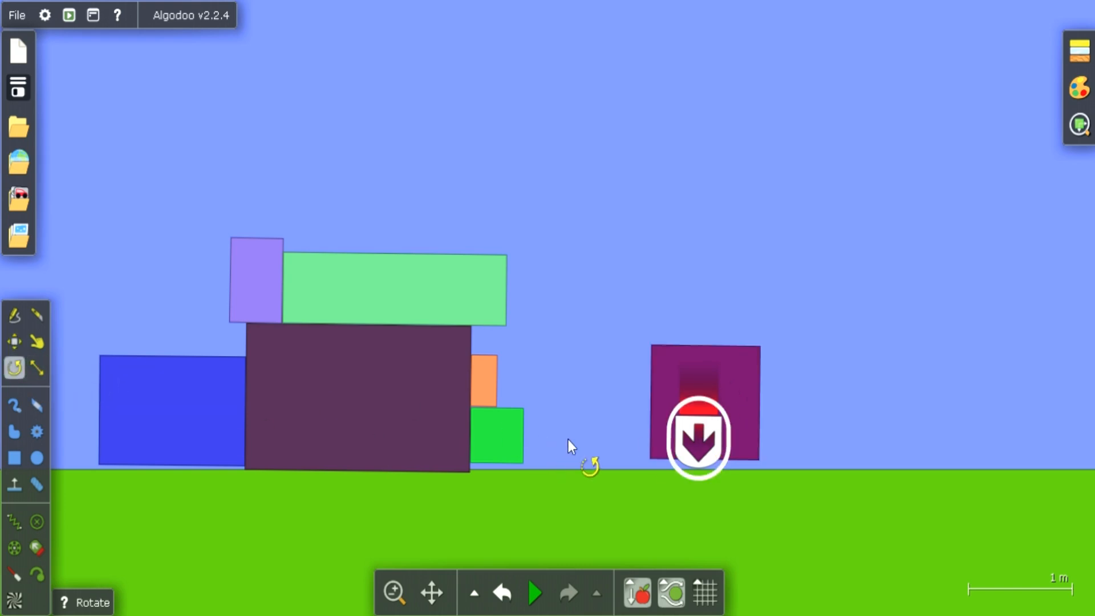
drag(735, 457, 741, 407)
drag(729, 460, 692, 398)
click(690, 442)
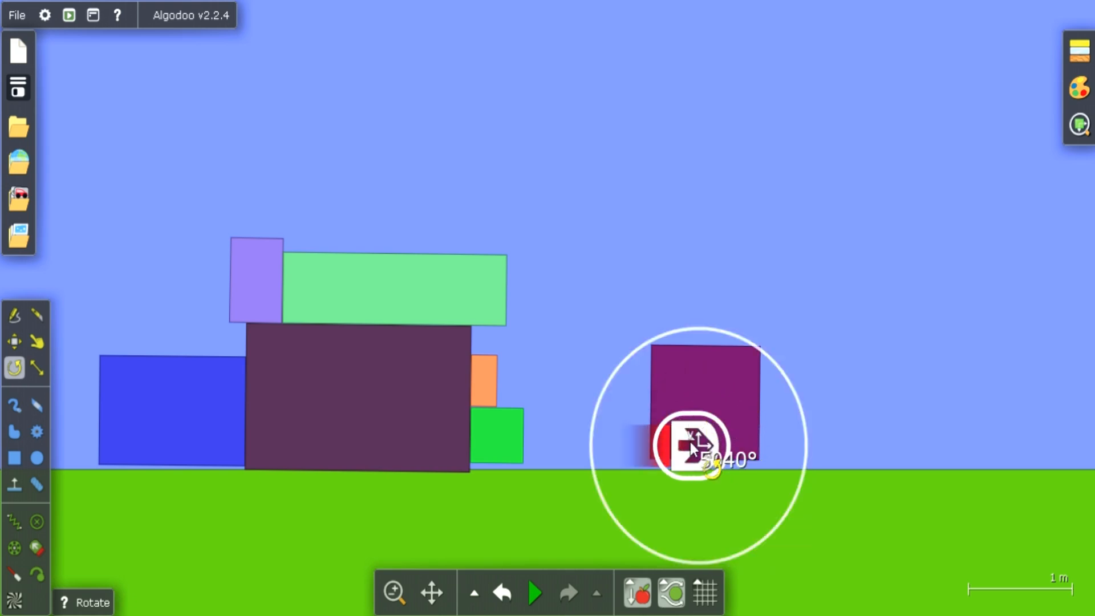
click(13, 341)
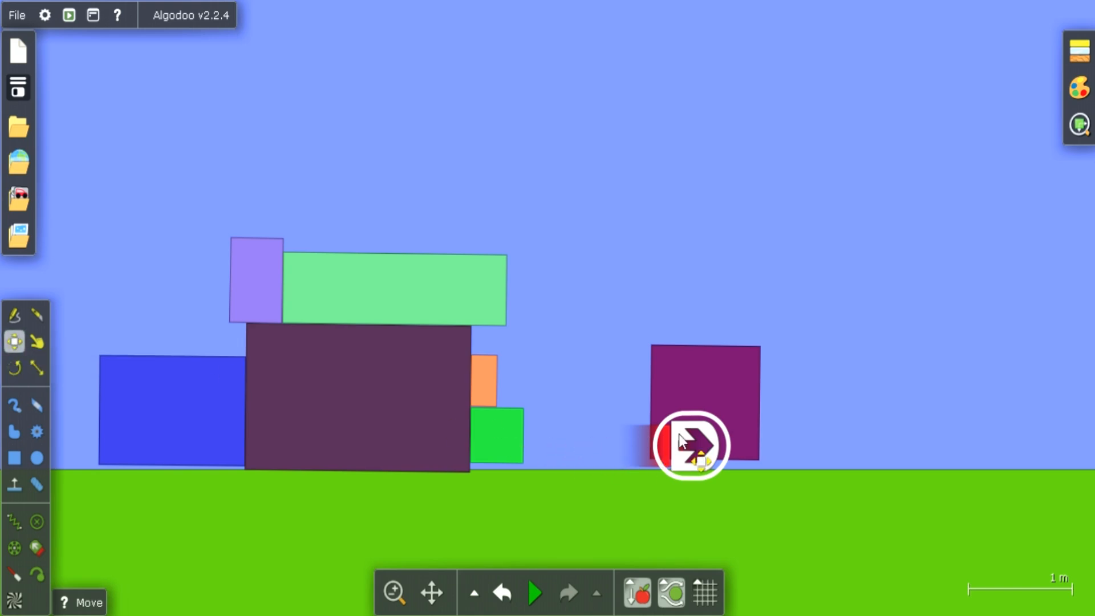
drag(679, 433, 687, 405)
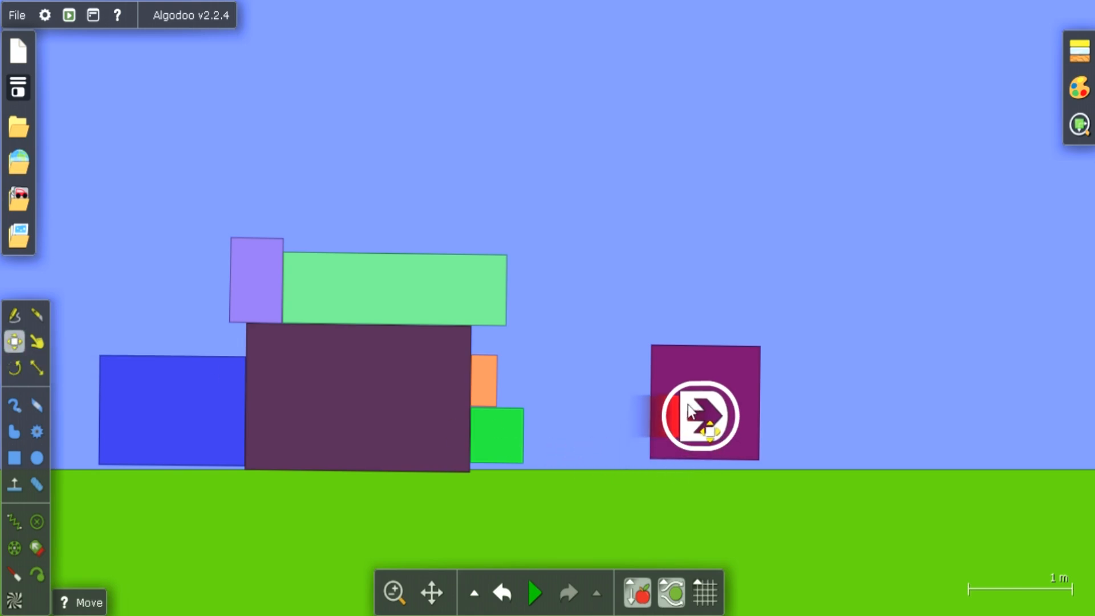
Run the simulation to test the purple box's thruster against the dark box's attraction, and pause it
click(732, 365)
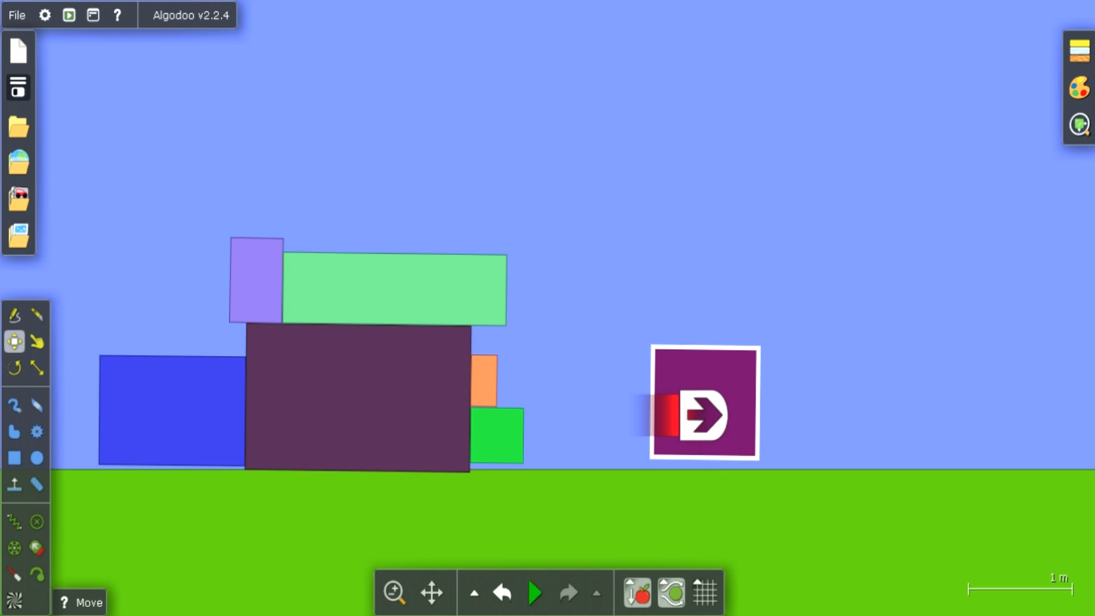
click(536, 593)
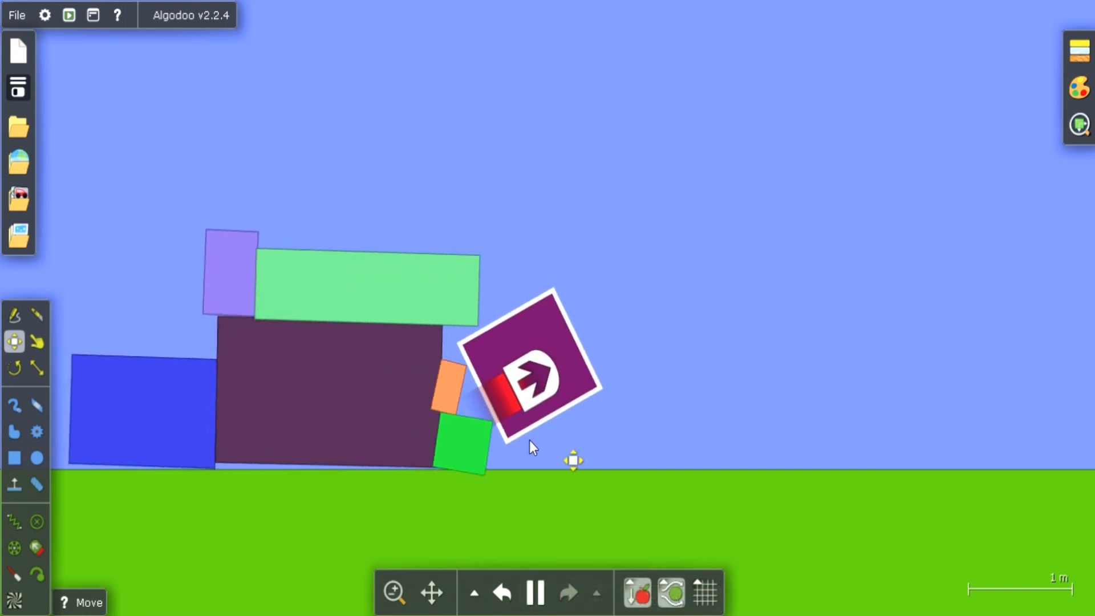
click(533, 594)
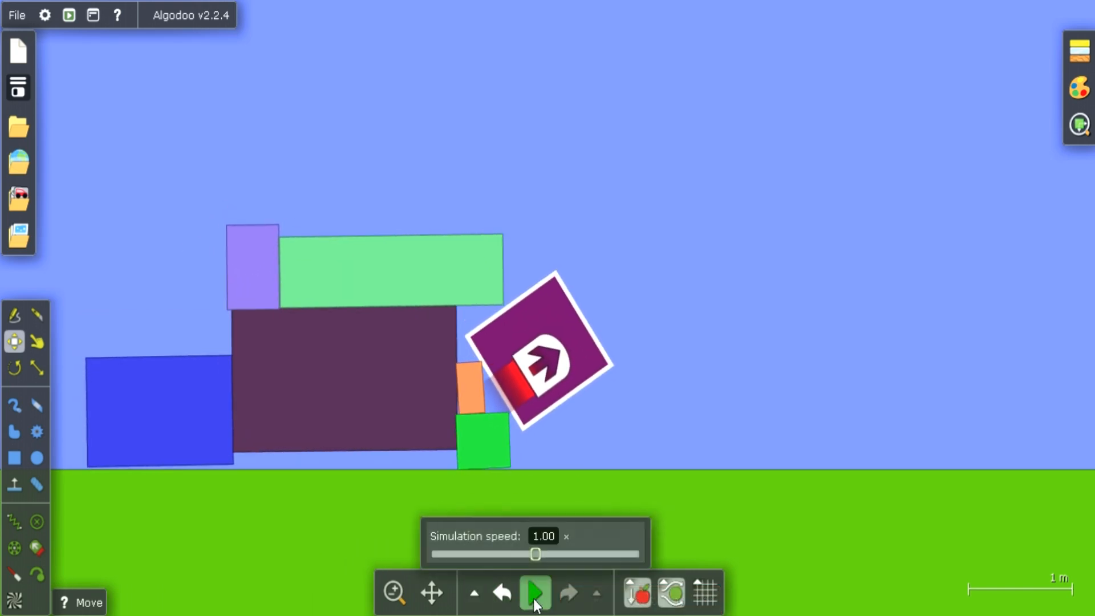
Raise the purple box's thruster force to near its maximum and run the simulation to test it against the attraction, pausing at the end
right_click(557, 370)
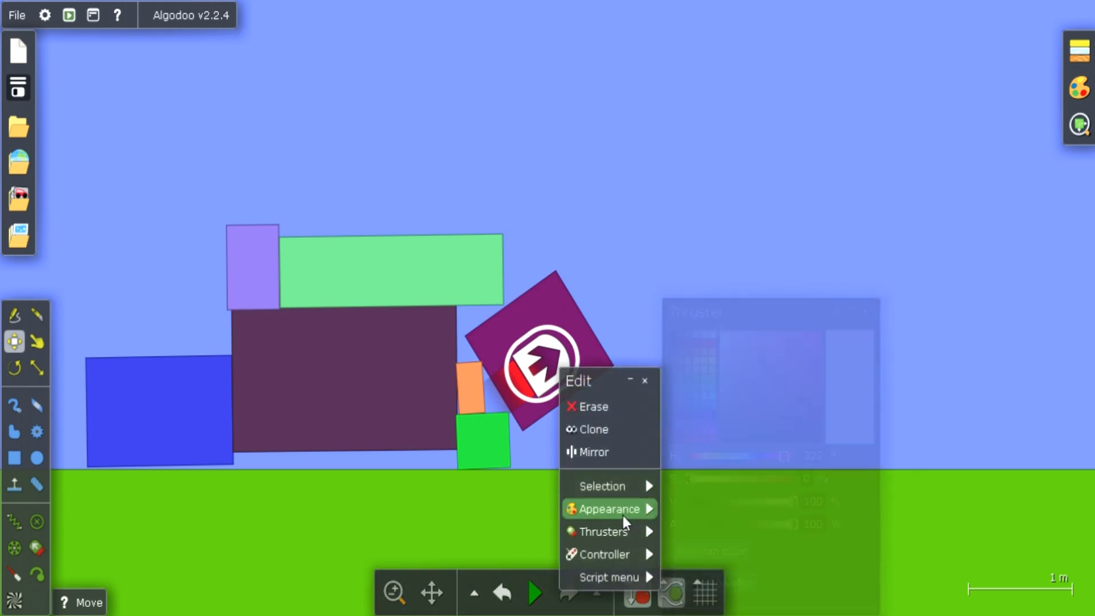
mouse_move(654, 534)
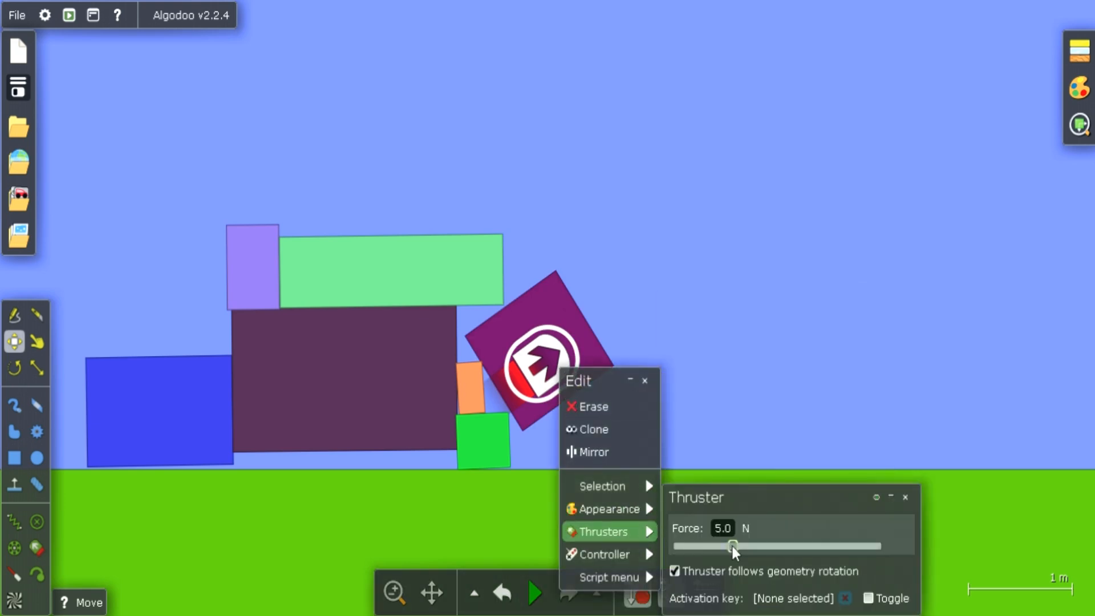
drag(732, 546, 870, 555)
click(952, 486)
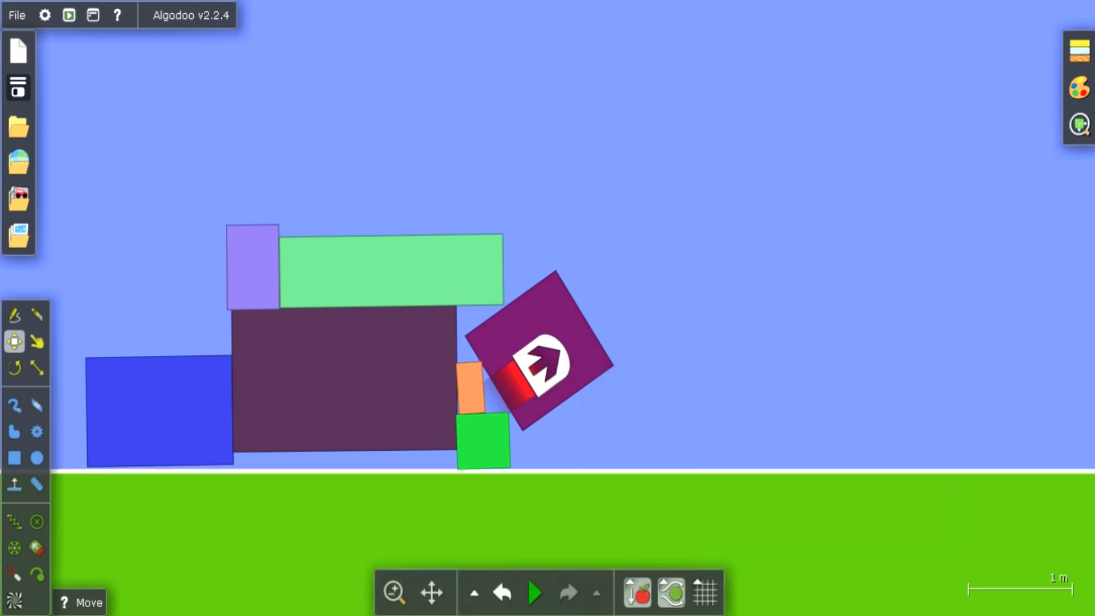
click(530, 605)
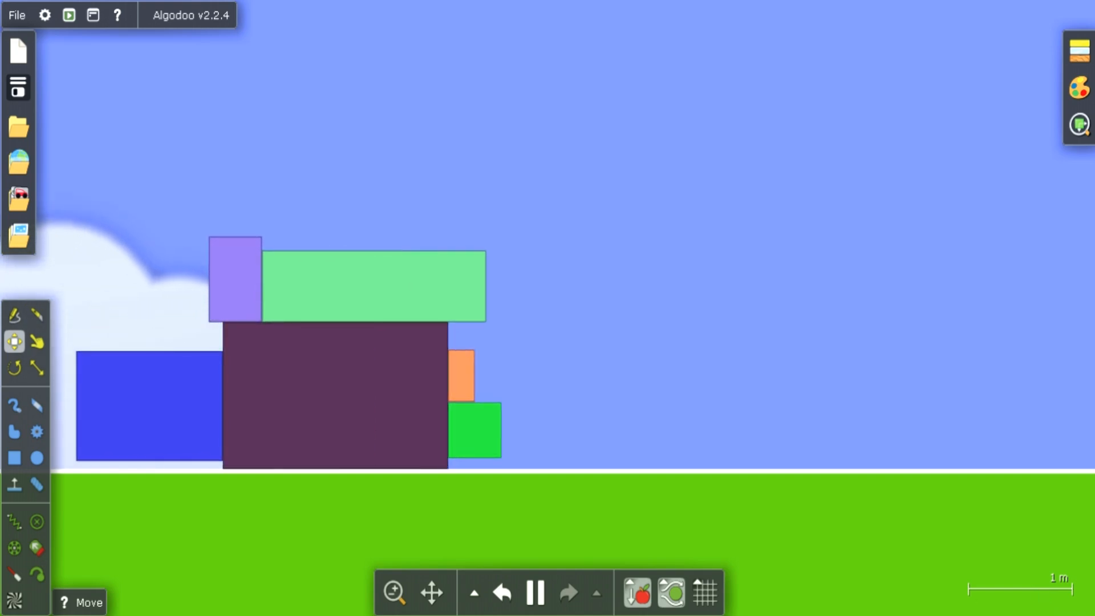
click(539, 600)
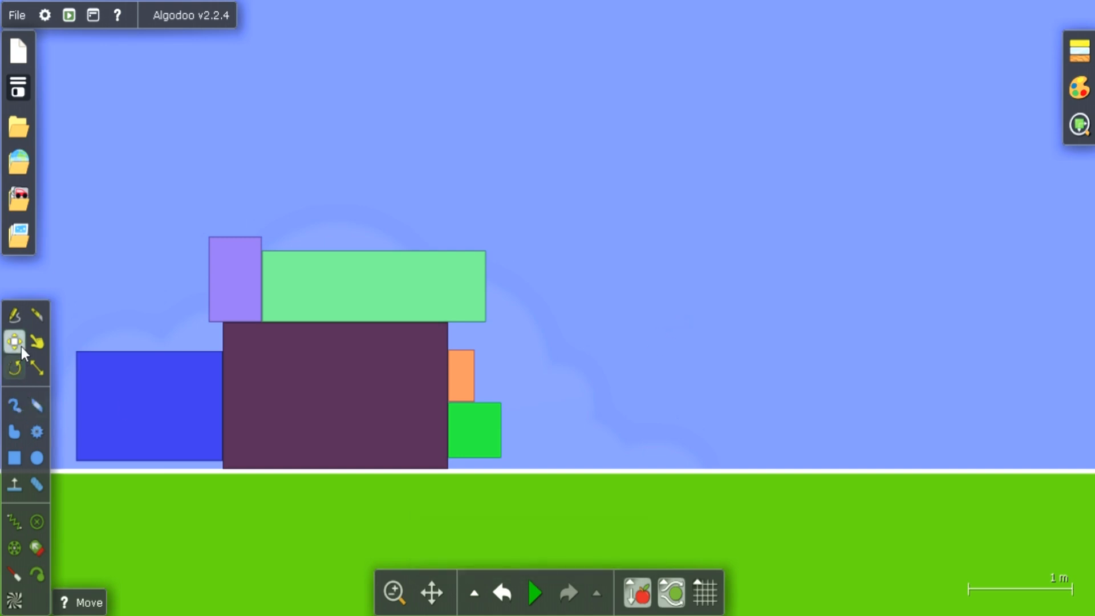
Reduce the dark box's material attraction to 0.0120 Nm²/kg²
click(317, 380)
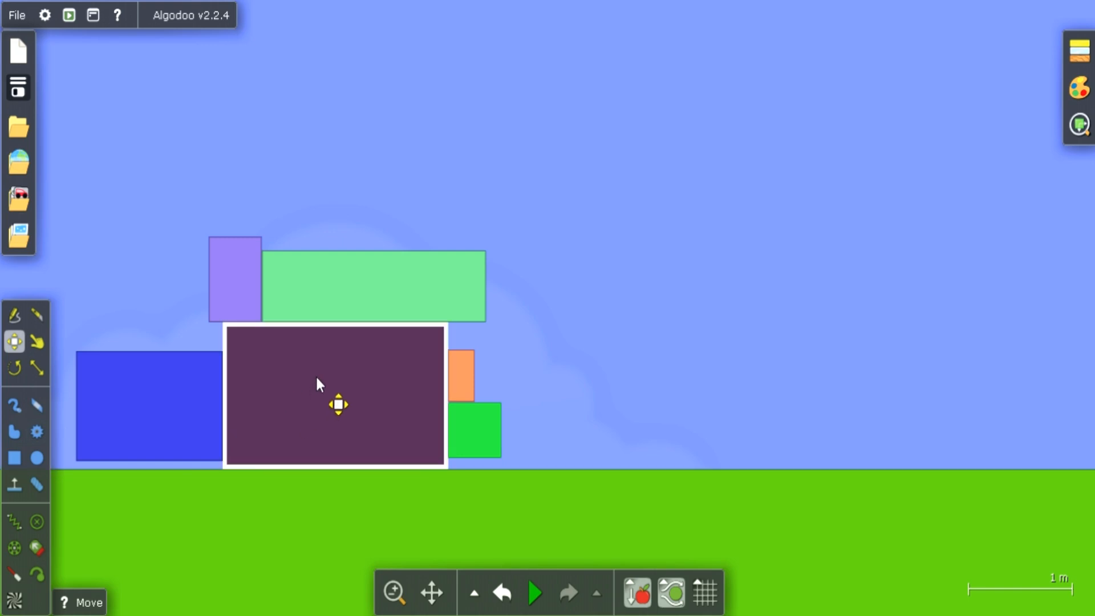
right_click(317, 379)
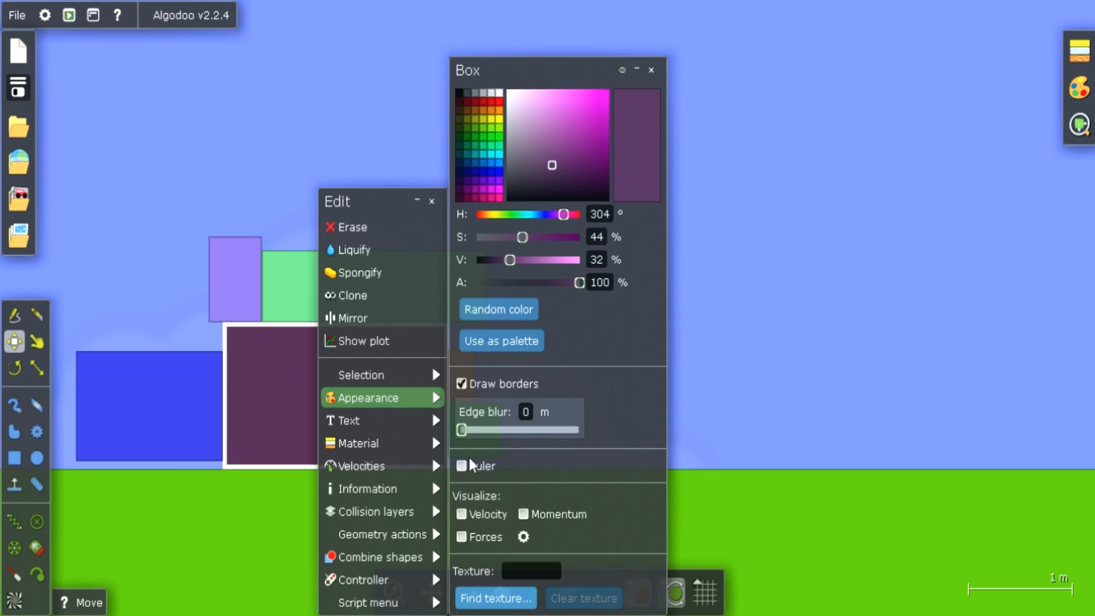
mouse_move(412, 442)
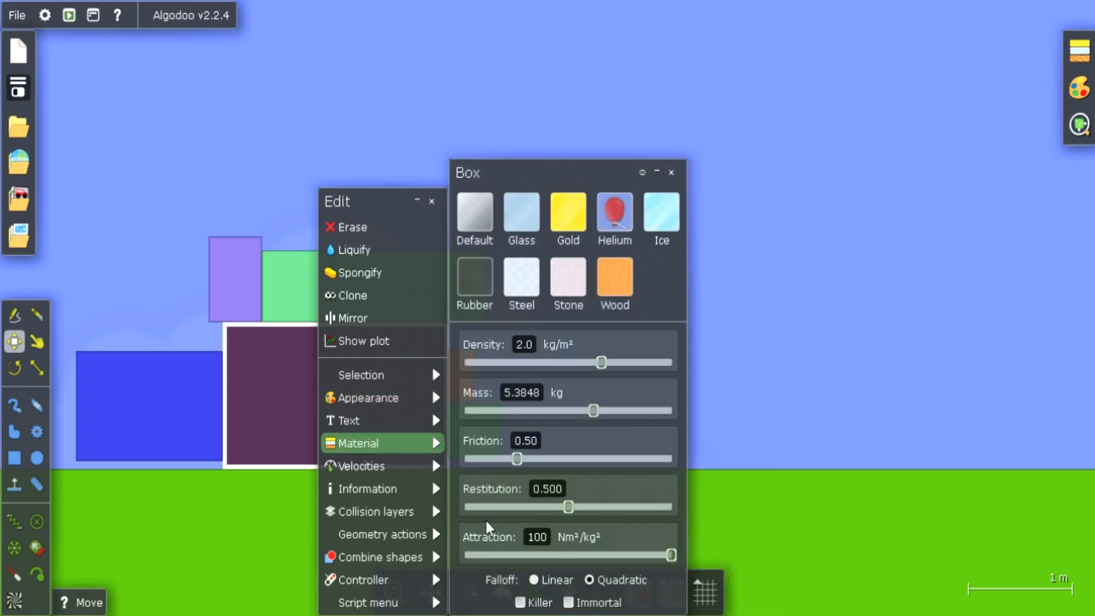
click(470, 555)
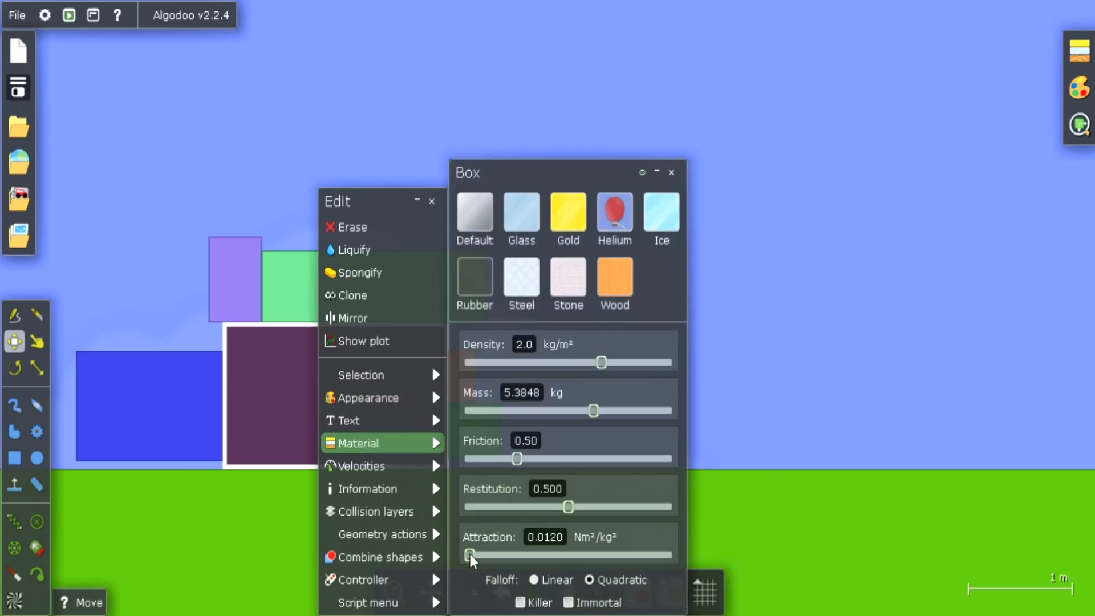
click(832, 518)
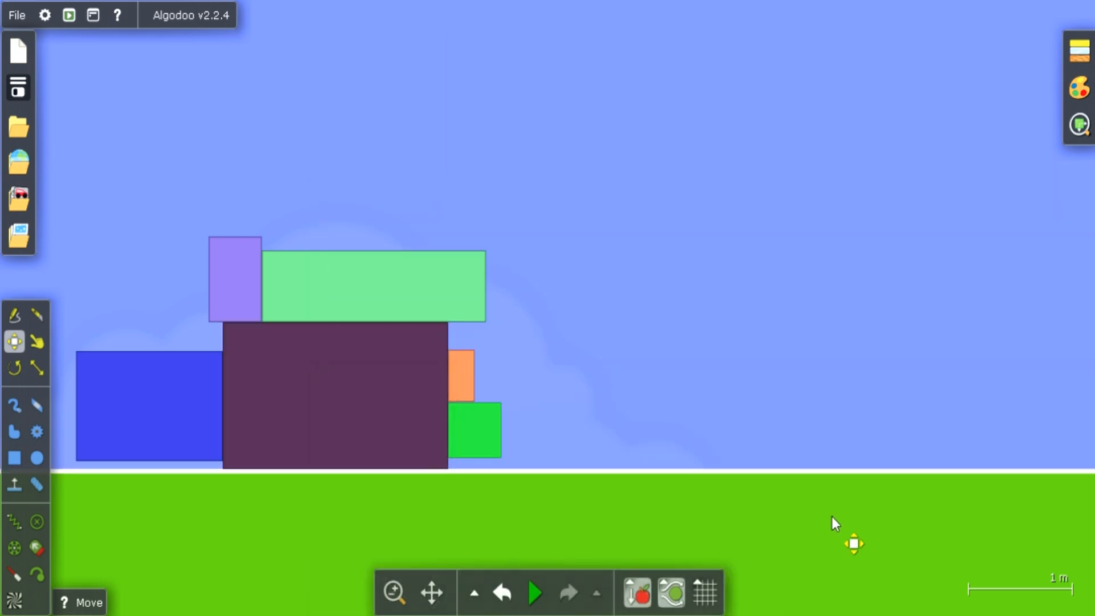
Run the simulation and move the light green, lilac and green boxes off the stack, spreading them along the ground to its right
click(534, 596)
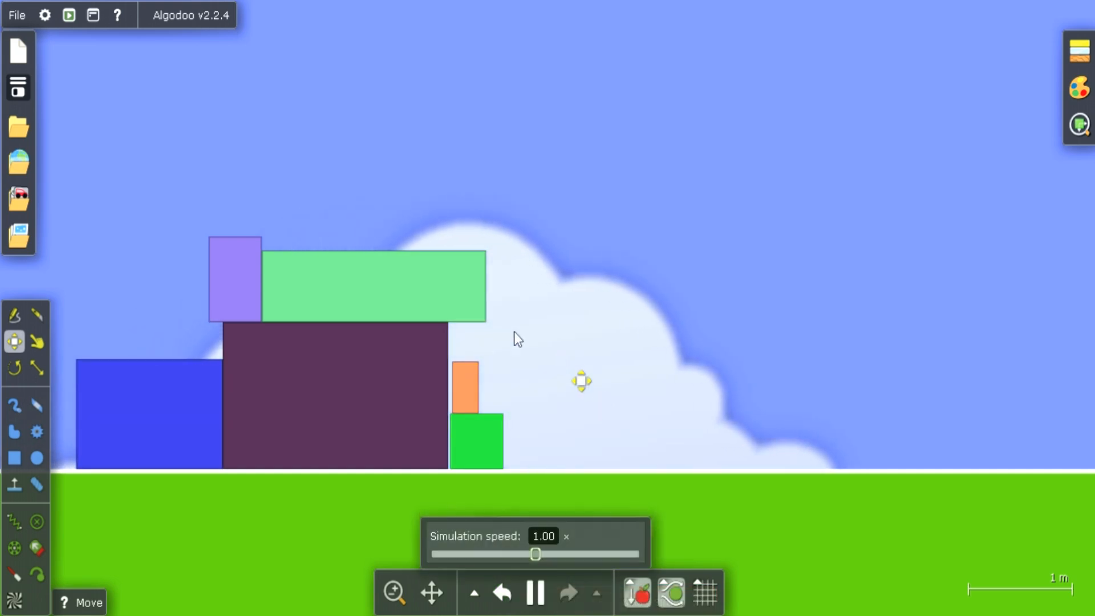
drag(402, 265, 637, 306)
click(266, 274)
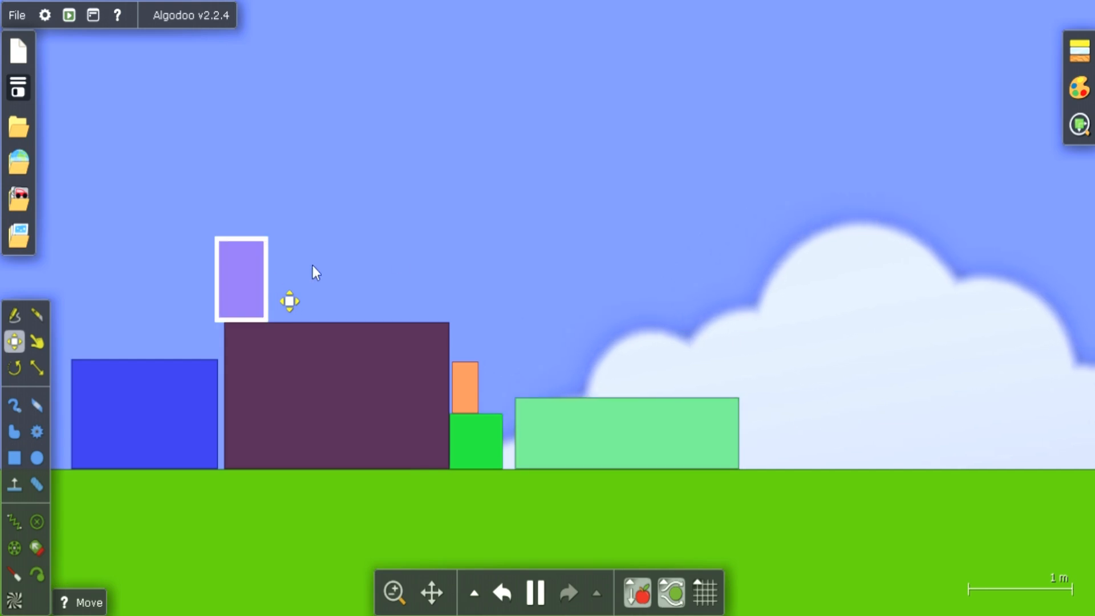
drag(245, 296, 831, 448)
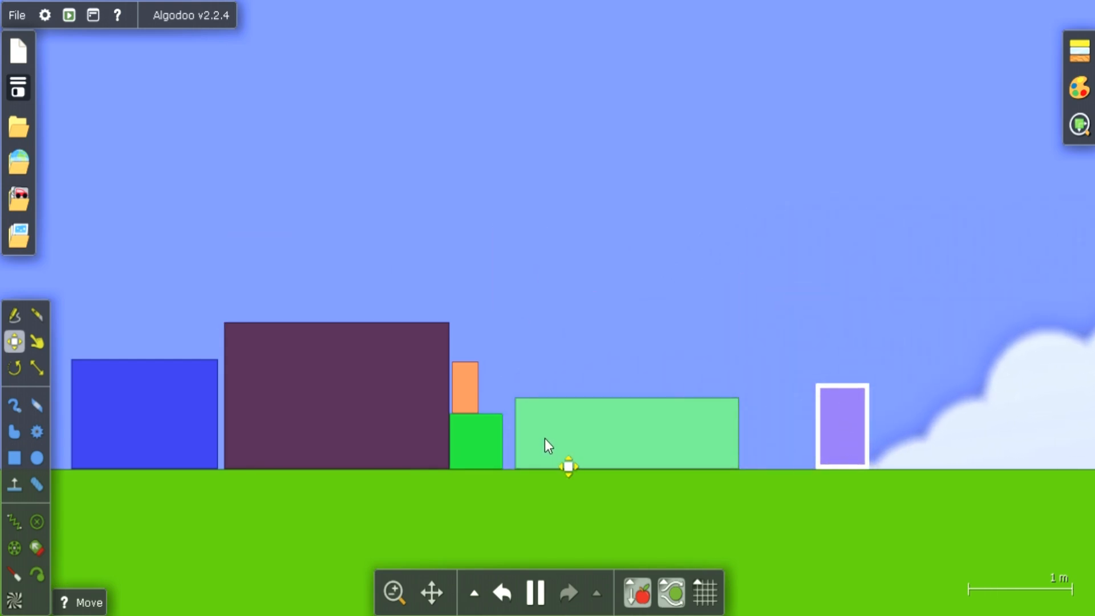
click(485, 425)
drag(502, 428, 530, 434)
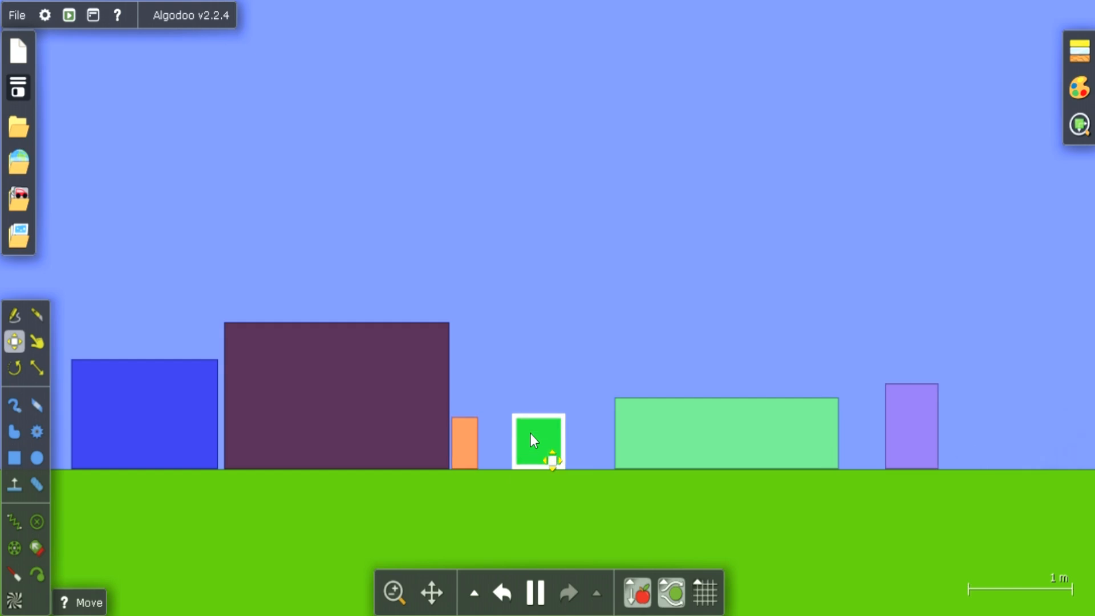
Look over the dark box's material properties and its physical information
click(412, 402)
right_click(413, 402)
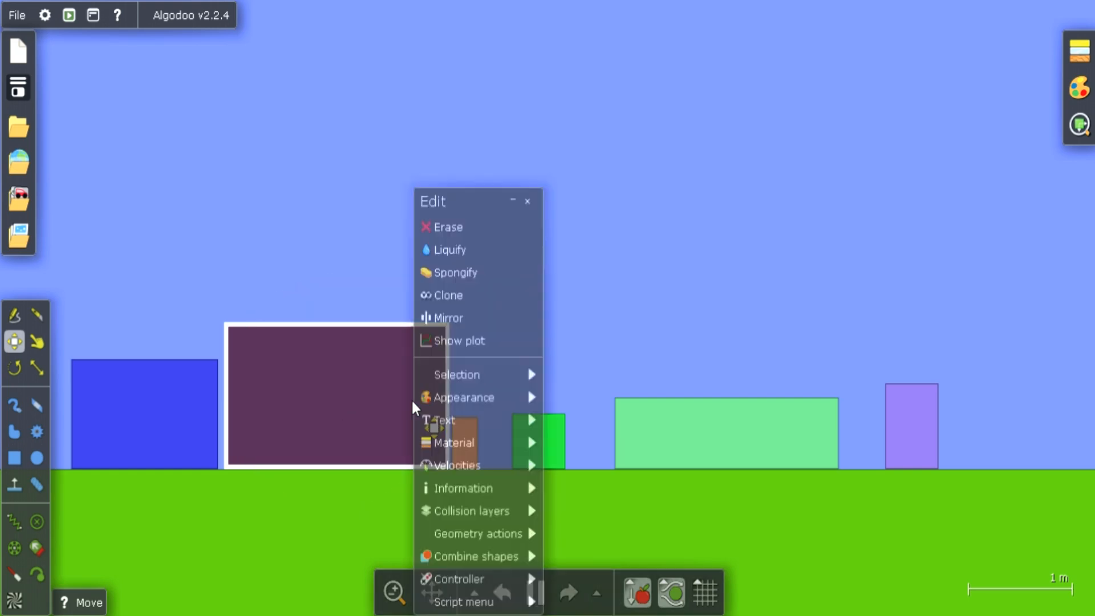
mouse_move(493, 450)
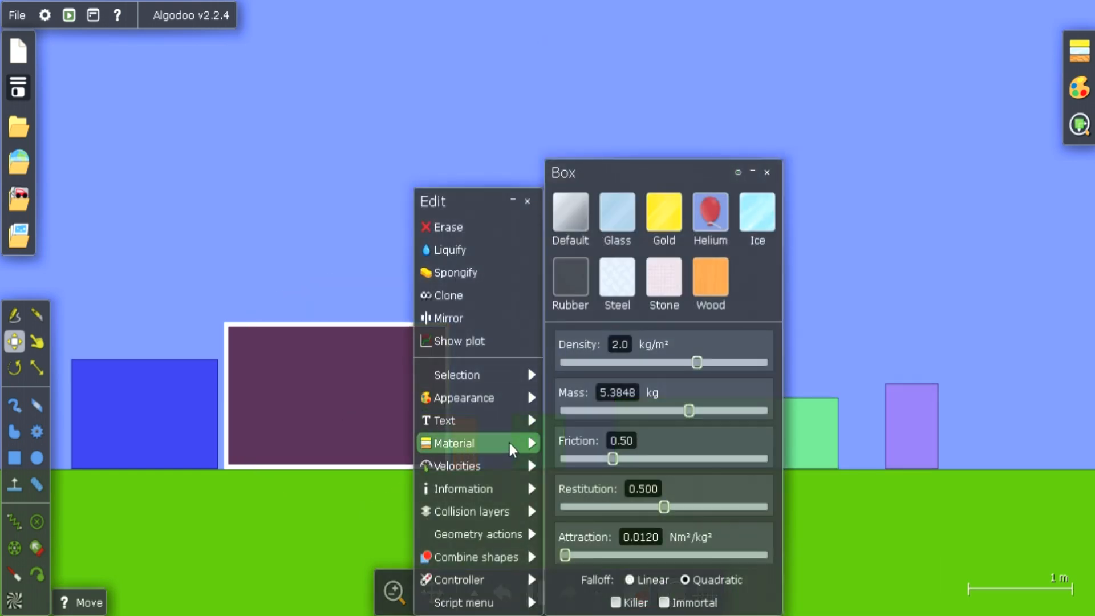
click(767, 173)
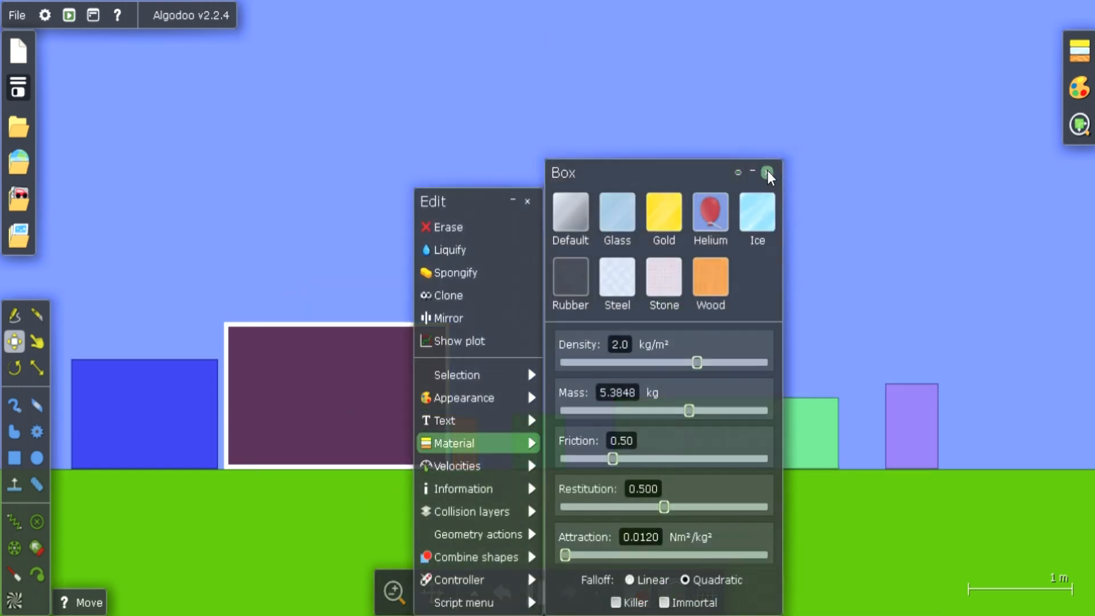
mouse_move(513, 489)
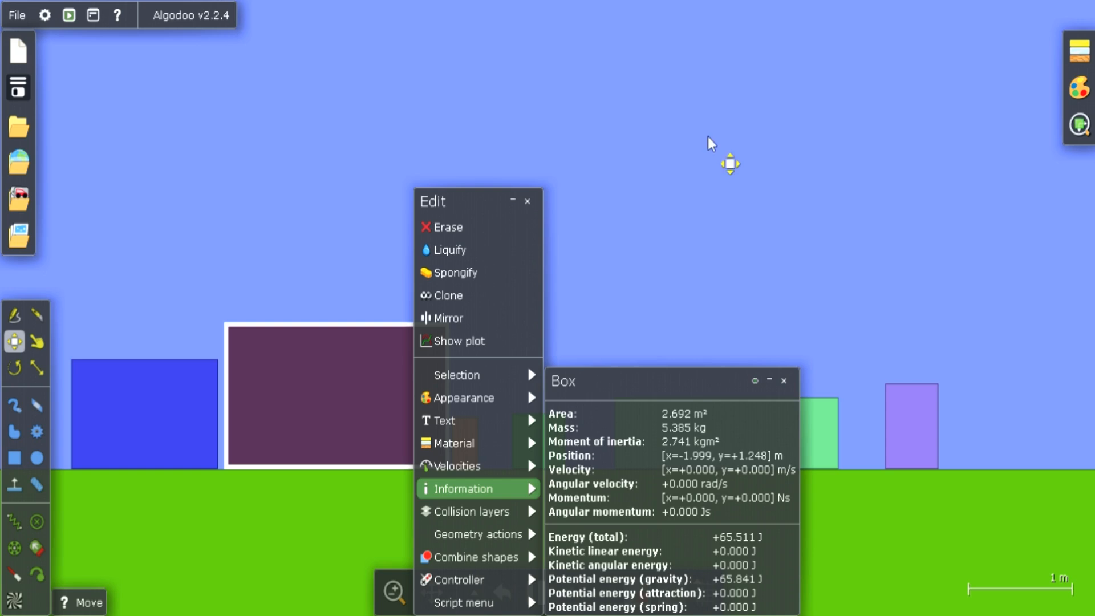
click(707, 137)
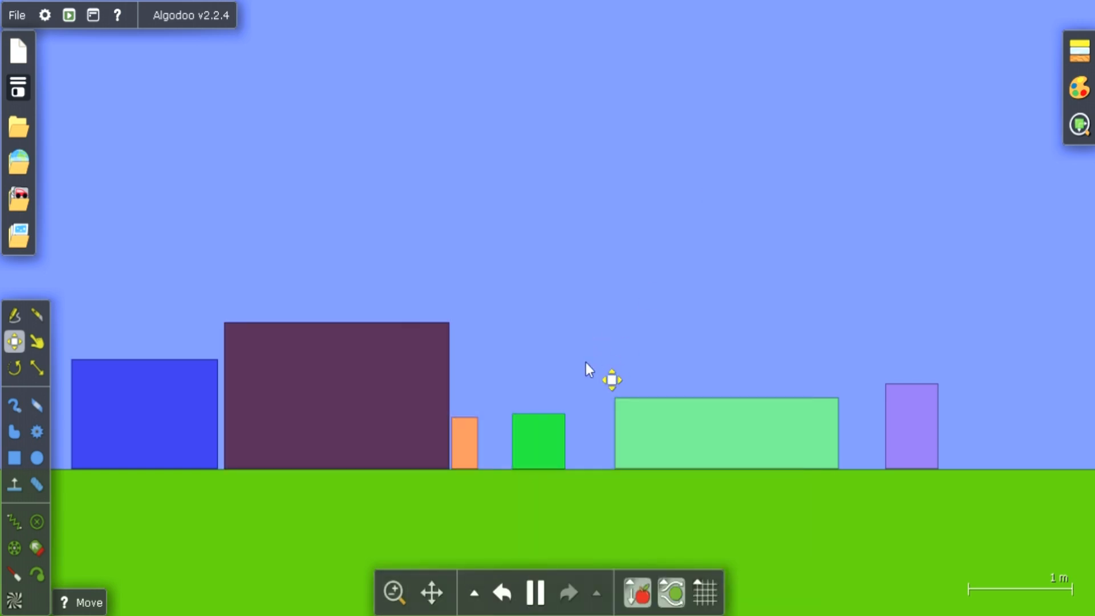
Turn off collision layer A for the green box while the simulation runs, leaving it in no collision layer
click(548, 422)
right_click(549, 422)
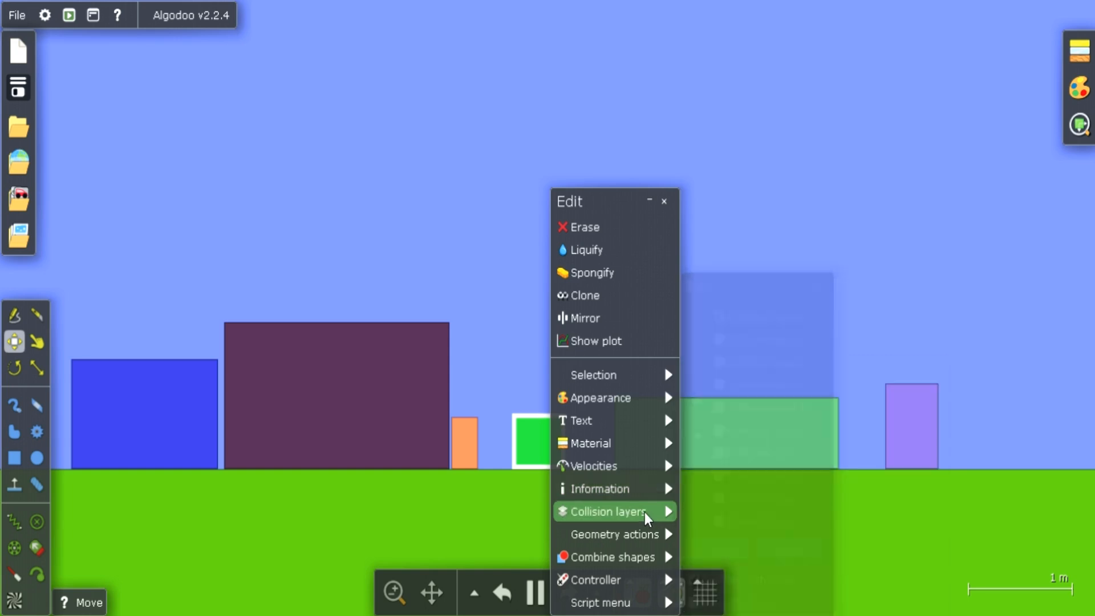
mouse_move(648, 517)
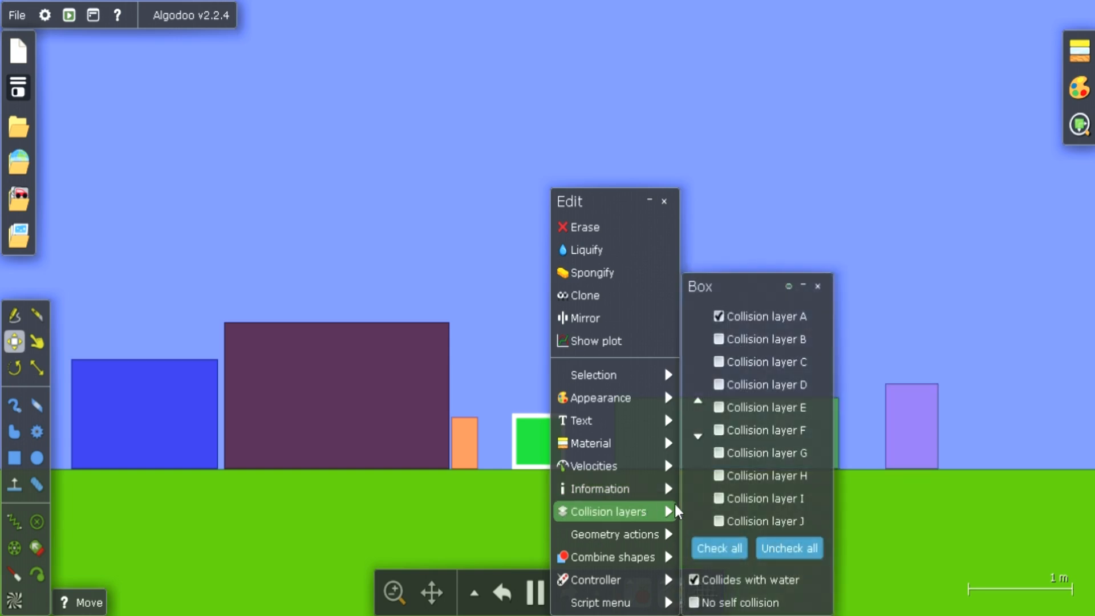
click(720, 317)
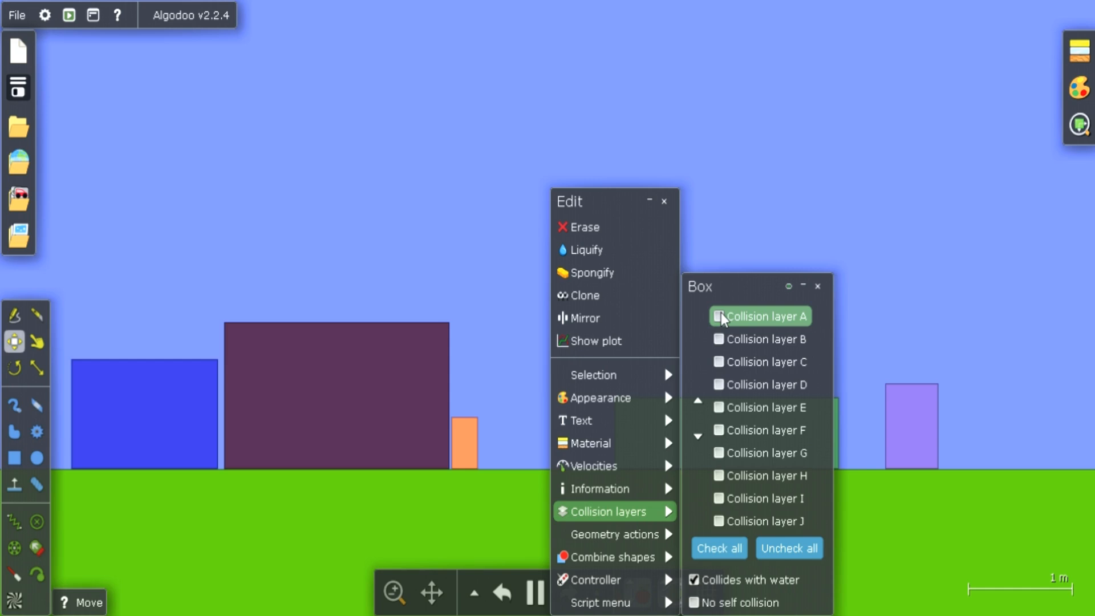
click(817, 287)
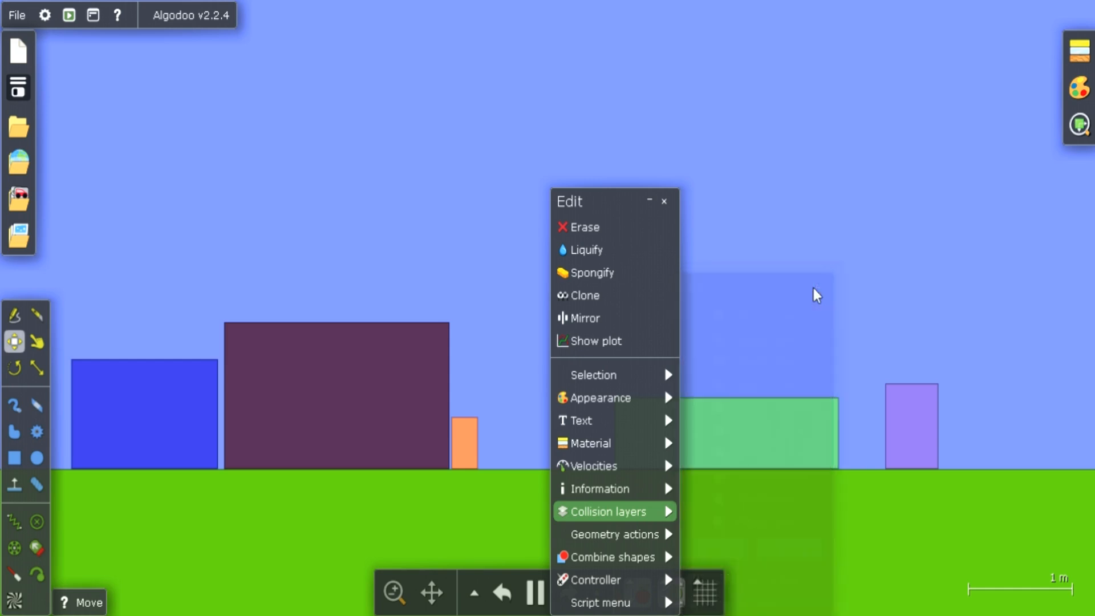
click(663, 201)
Undo the green box's collision layer change to restore it on the ground, and pause the simulation
click(503, 593)
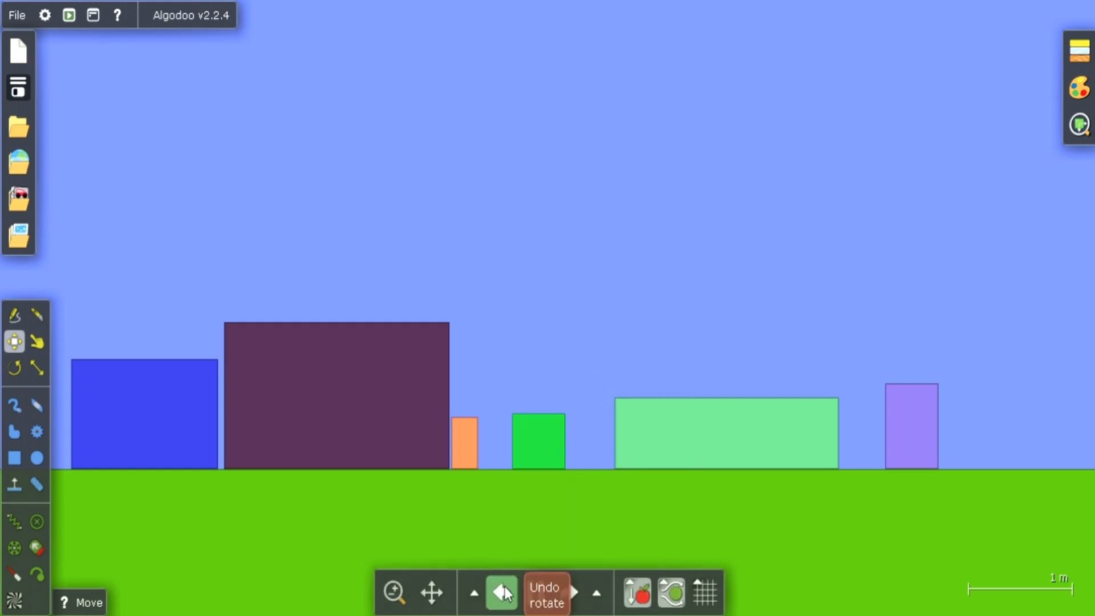
click(539, 593)
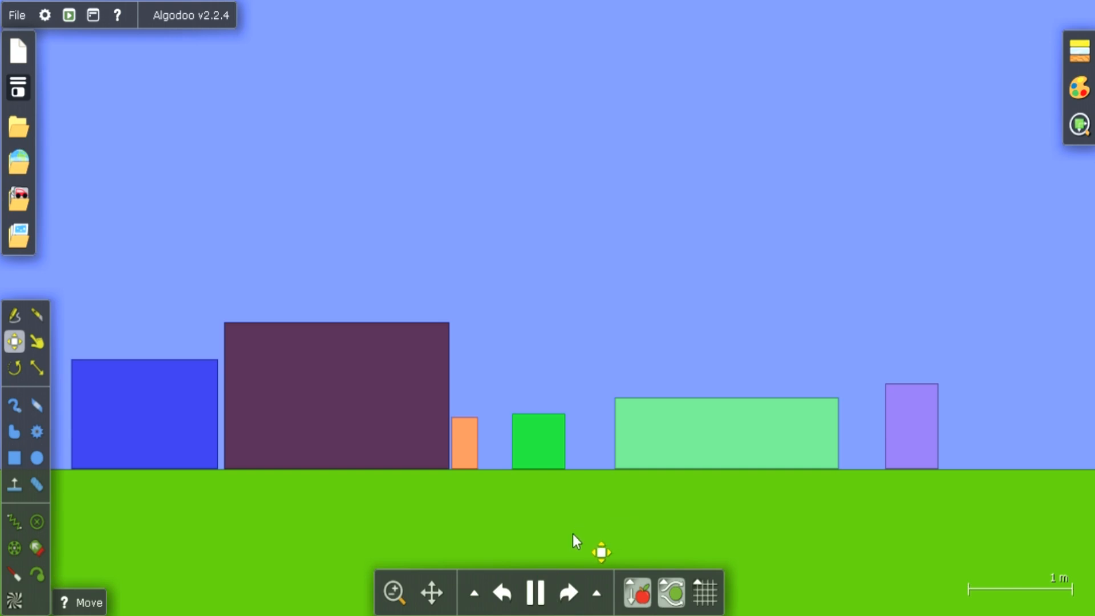
click(536, 592)
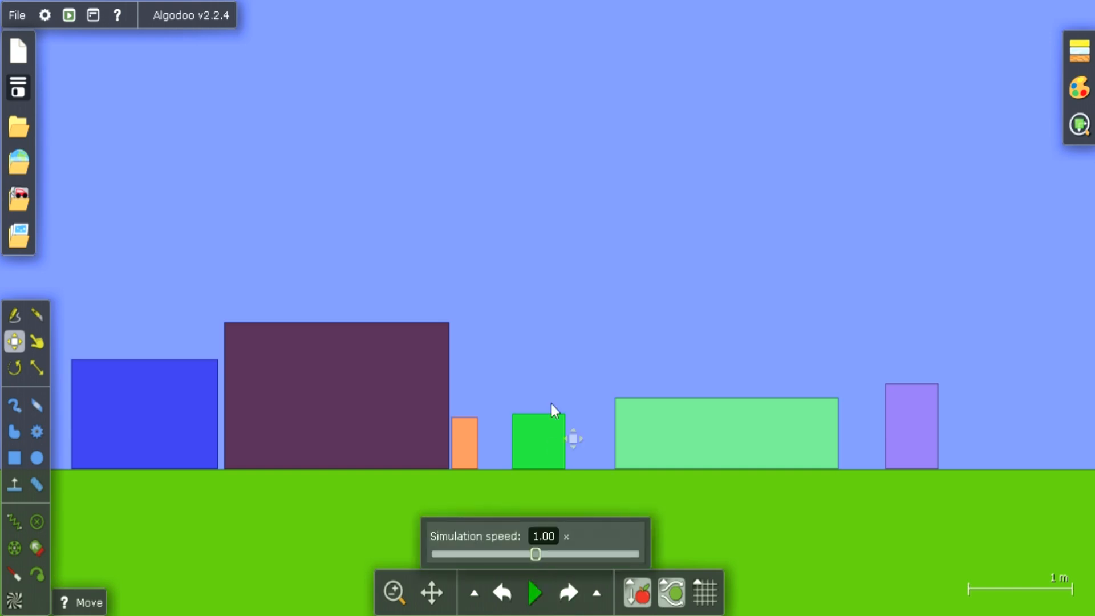
Switch the green box from collision layer A to collision layer B
click(544, 426)
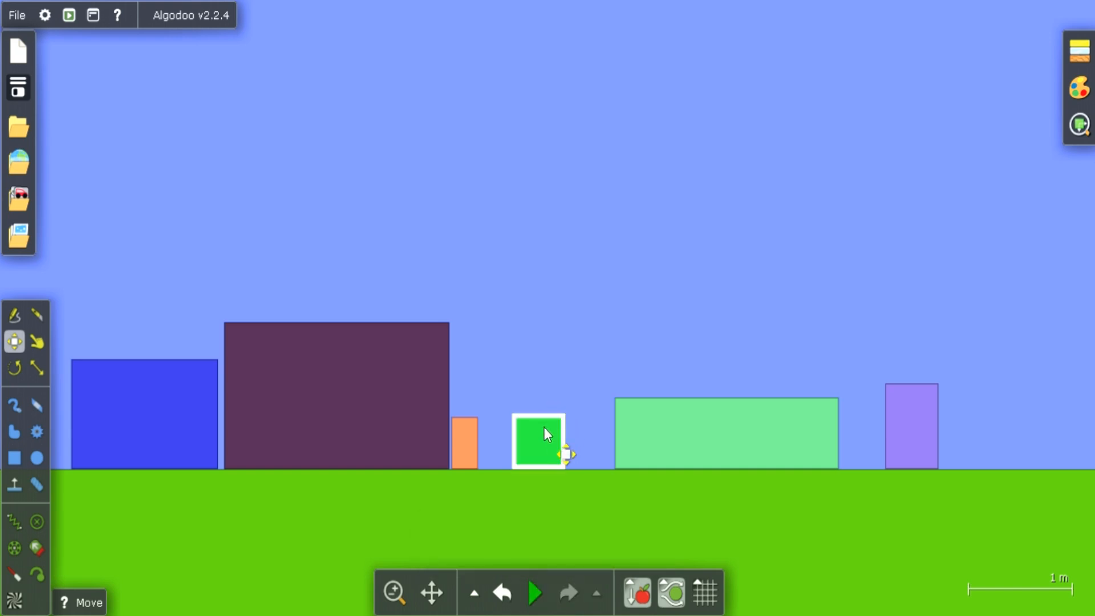
right_click(544, 427)
mouse_move(620, 443)
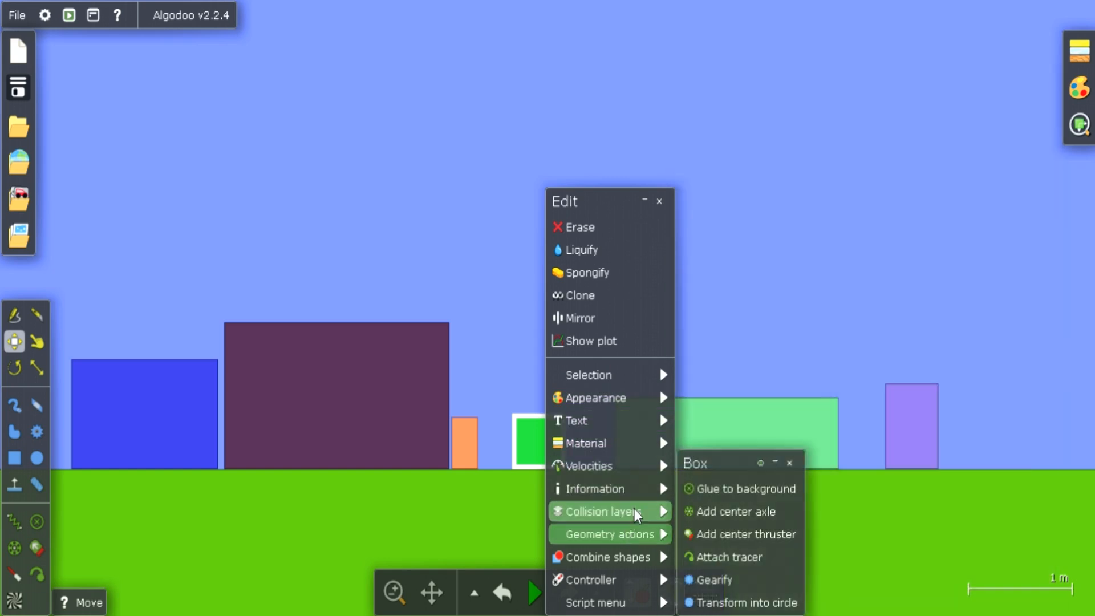
mouse_move(638, 511)
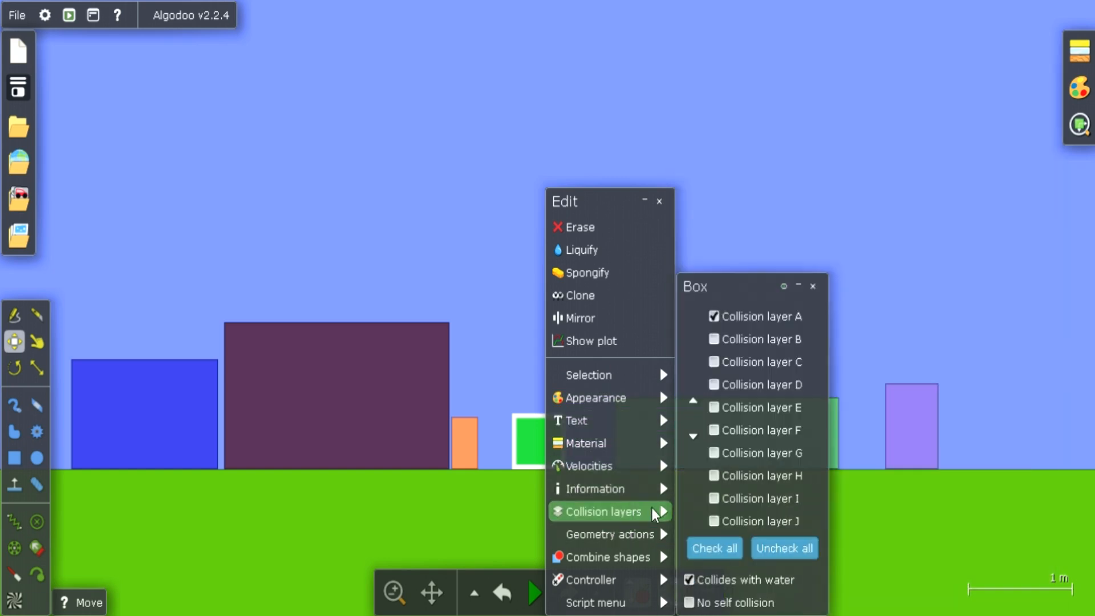
click(713, 339)
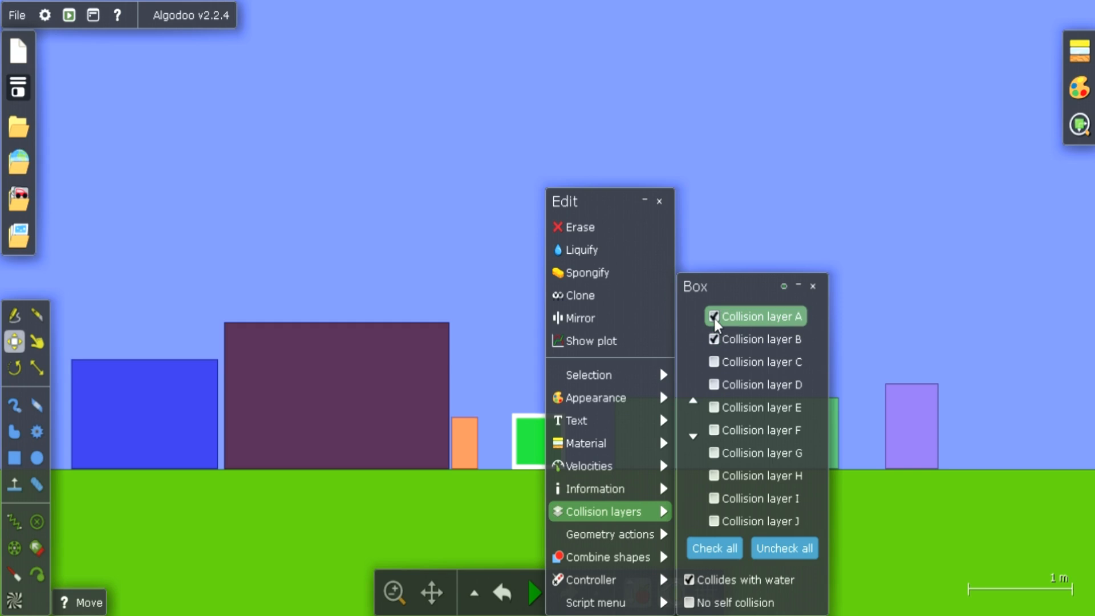
click(713, 317)
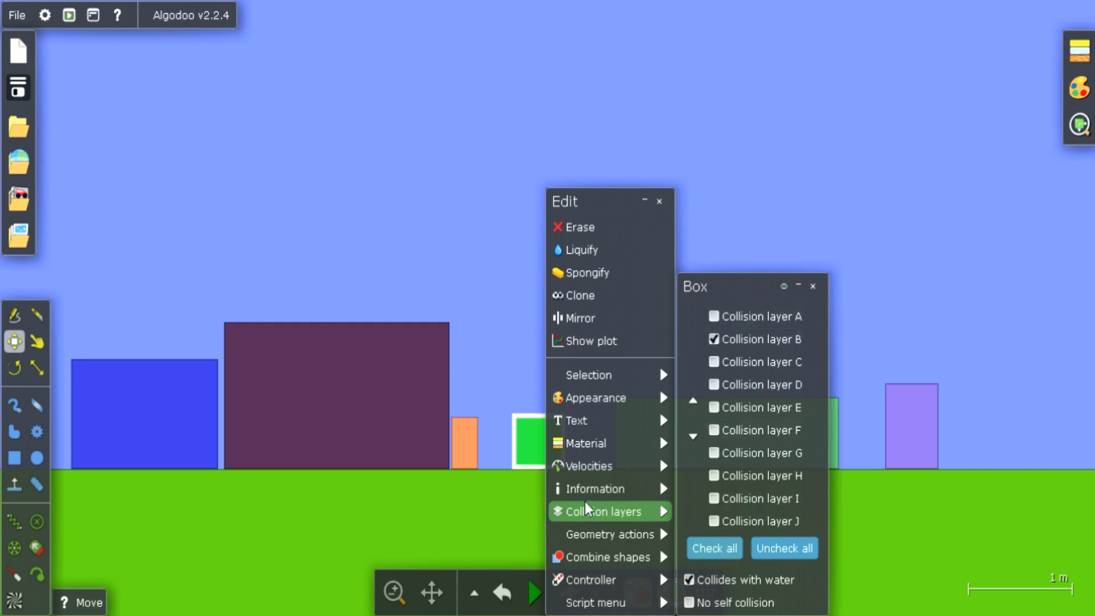
mouse_move(596, 534)
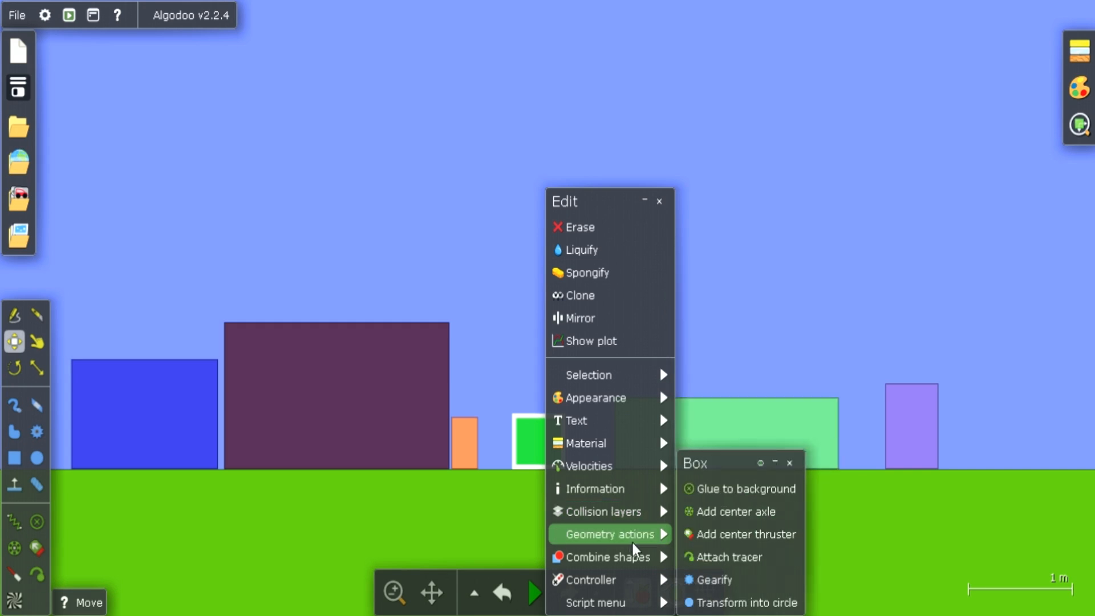
click(515, 522)
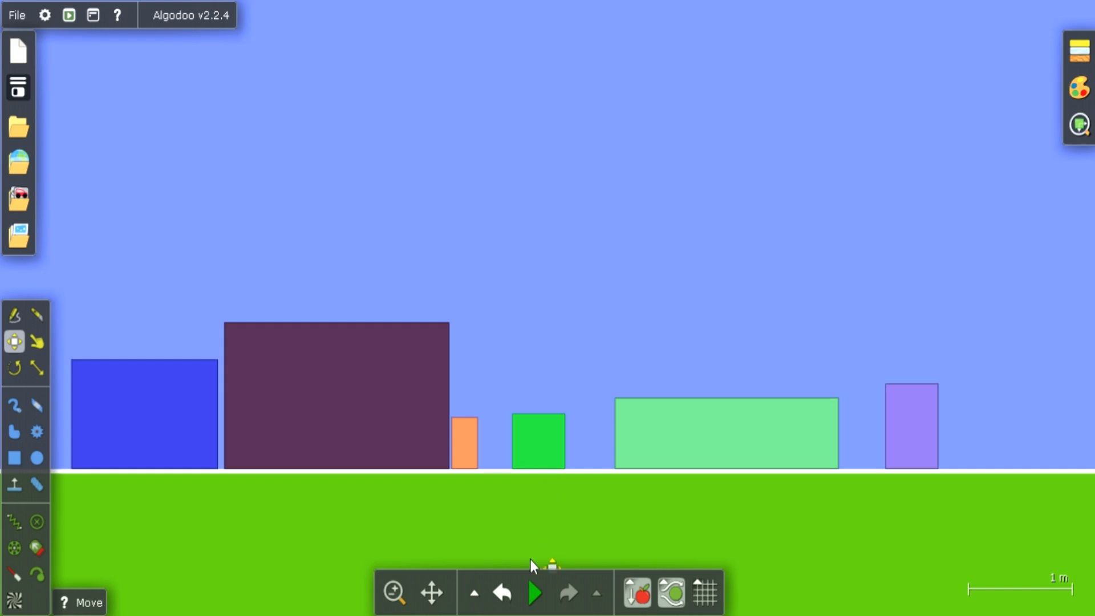
Run the simulation and pull the green box along the ground through the orange and dark boxes with the Drag tool
click(533, 591)
click(36, 337)
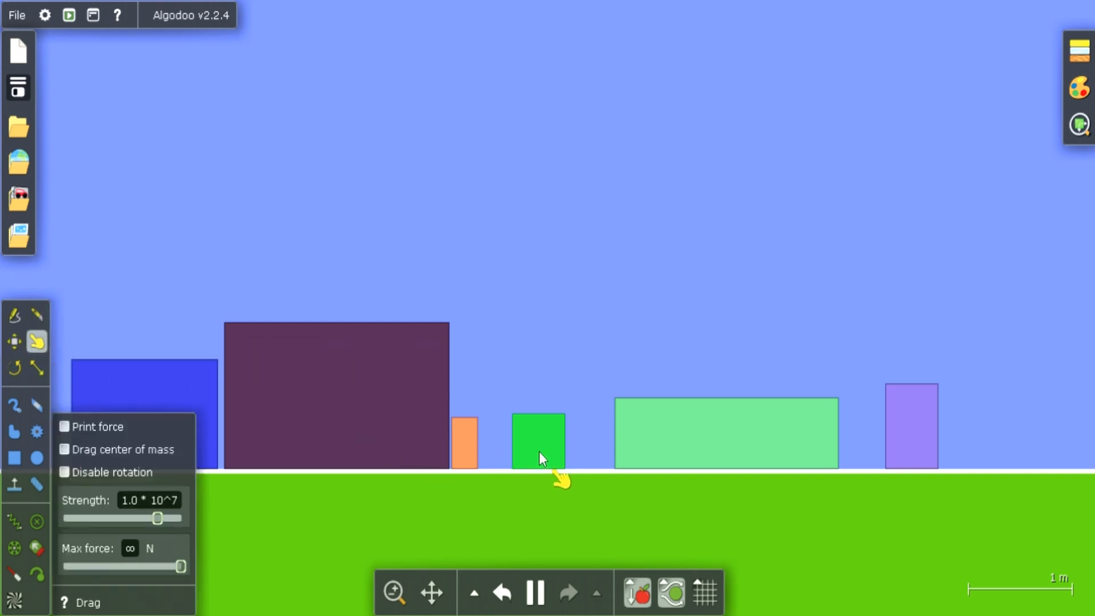
drag(539, 451, 353, 457)
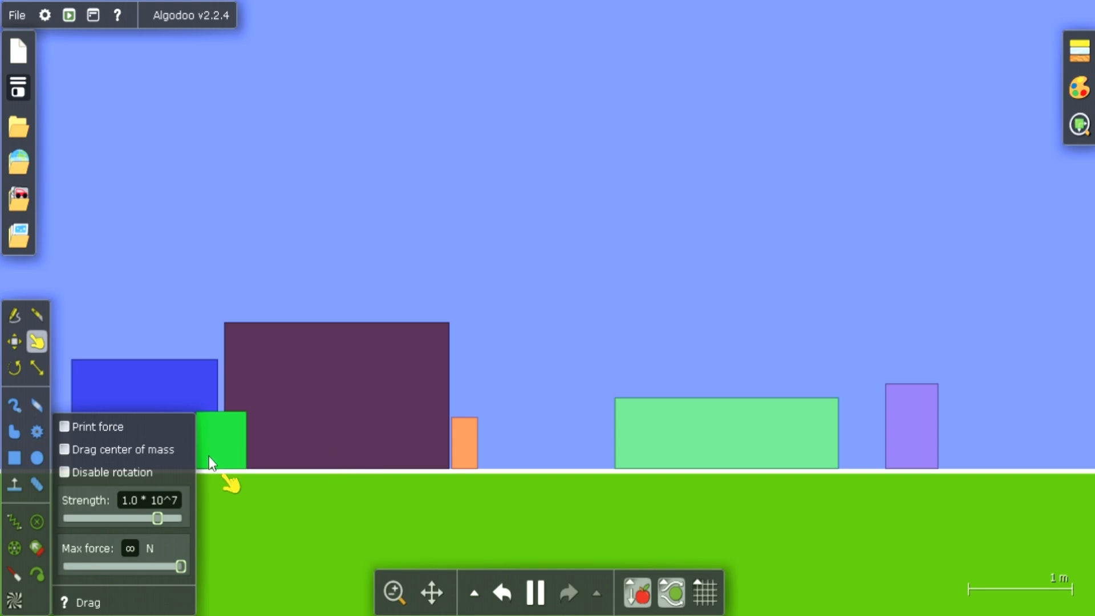
Drag the green box through the dark, orange and light green boxes, and push the light green and purple boxes away with the orange box
drag(208, 456, 329, 445)
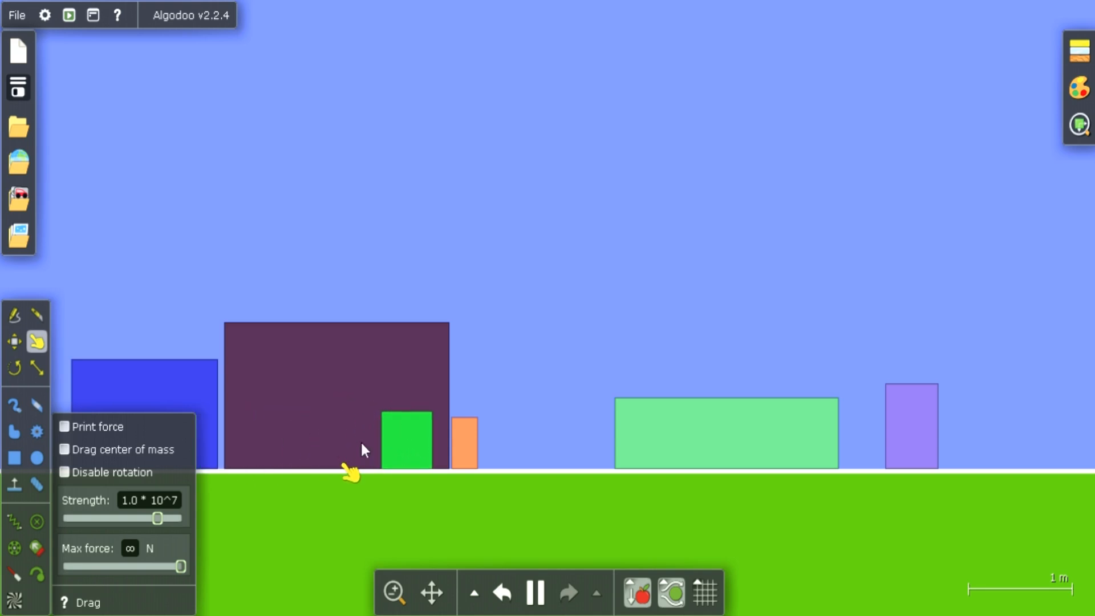
drag(403, 433, 659, 413)
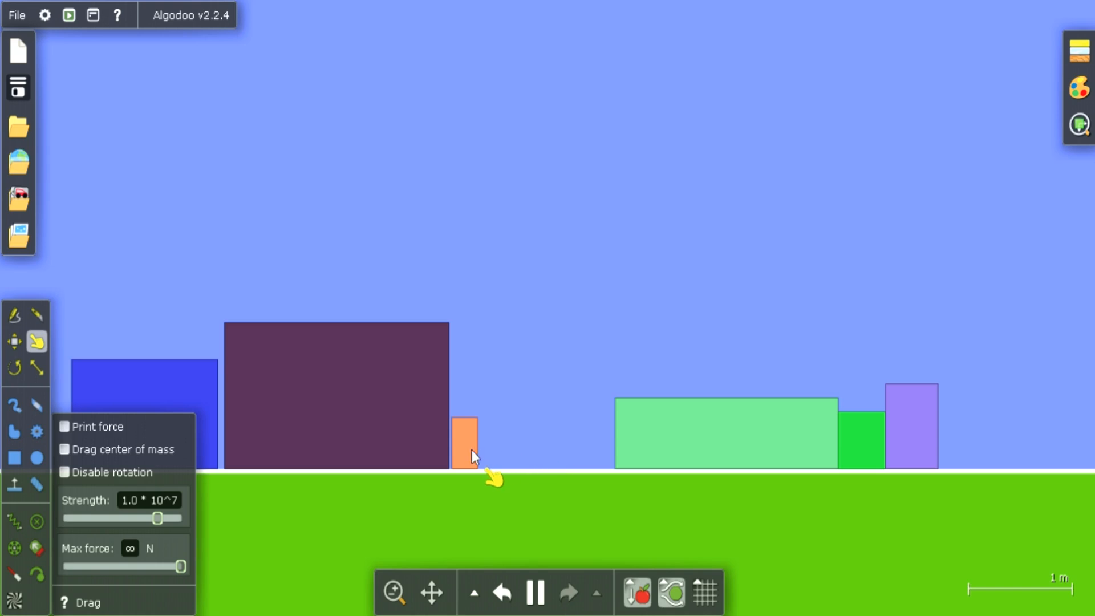
drag(471, 450, 750, 497)
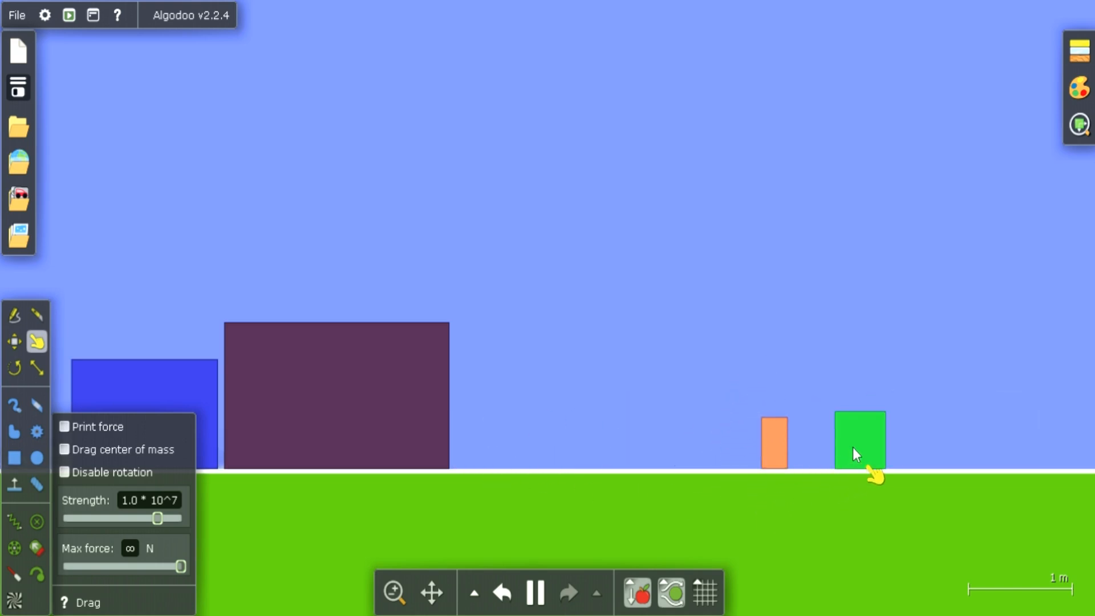
Move the green and orange boxes past each other near the dark box, and clear the dark and blue boxes away with the orange box
drag(853, 447, 443, 452)
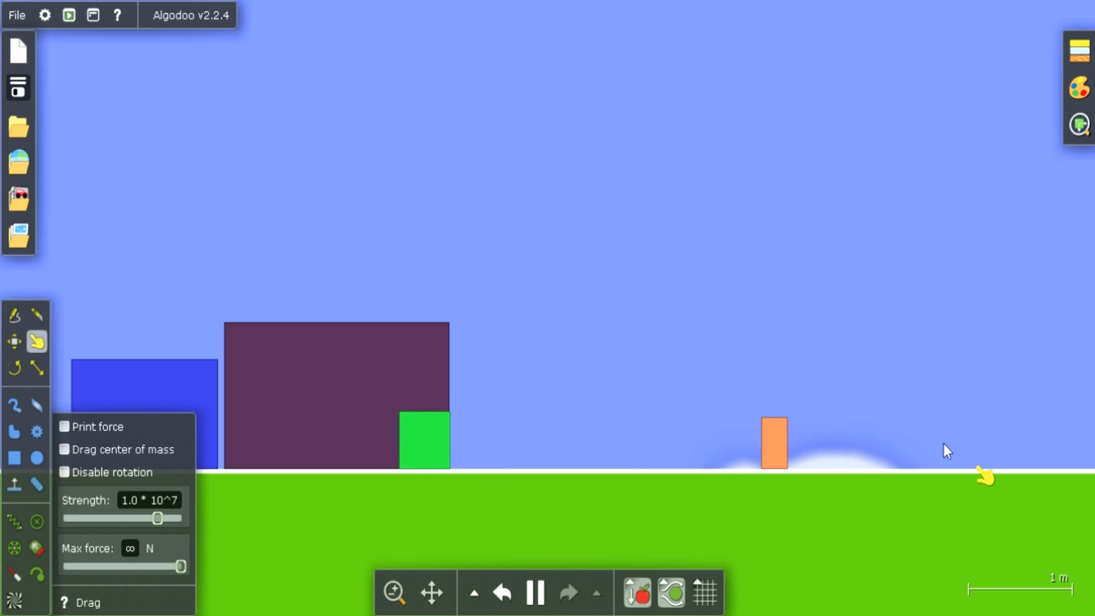
drag(776, 434, 467, 405)
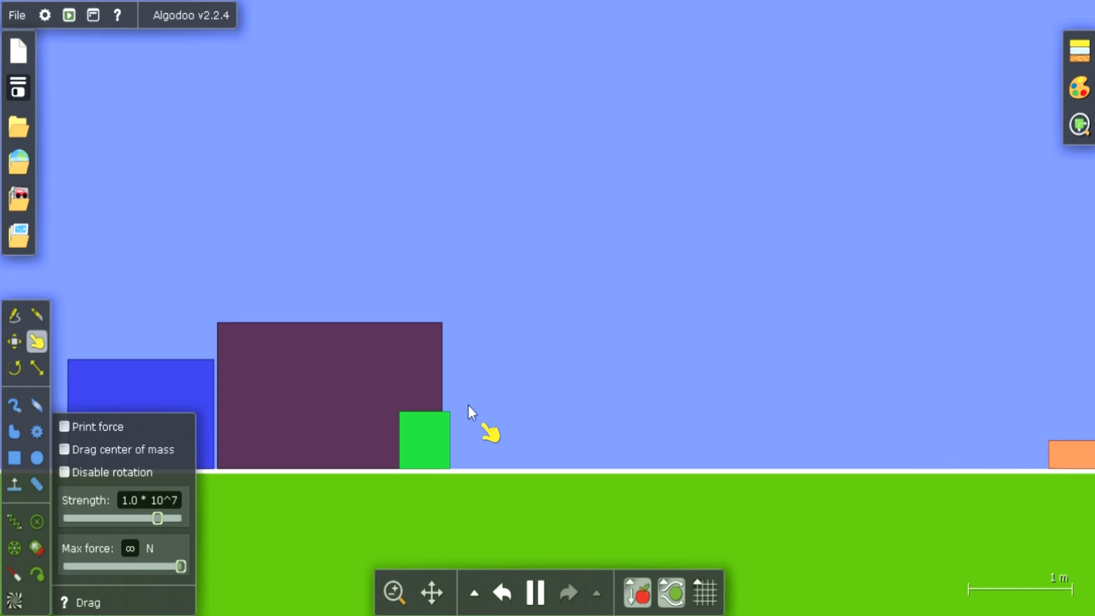
drag(425, 430, 557, 439)
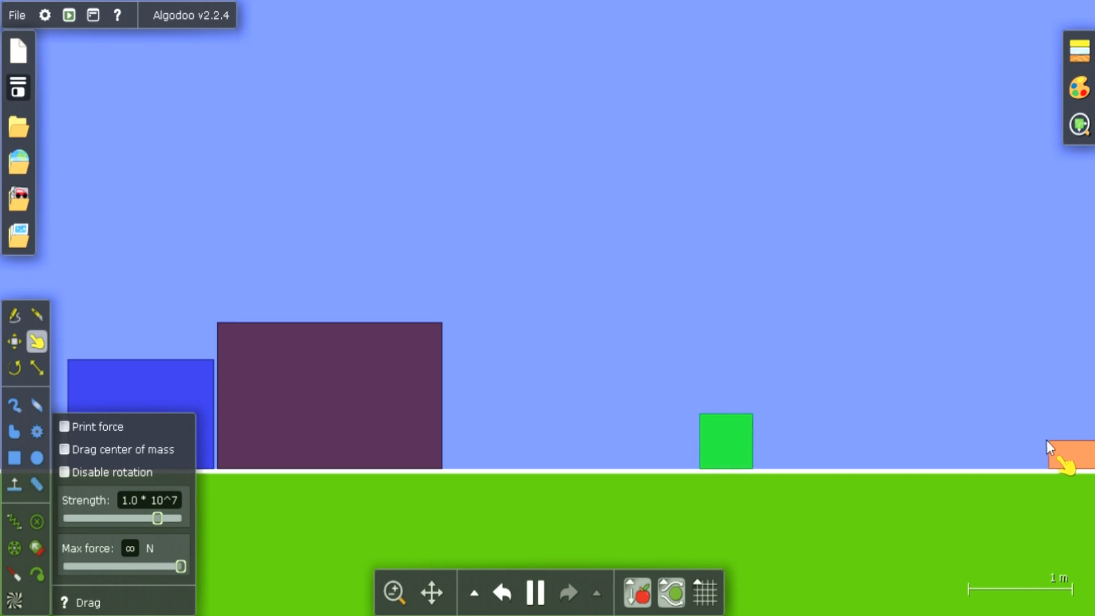
drag(1051, 443, 267, 428)
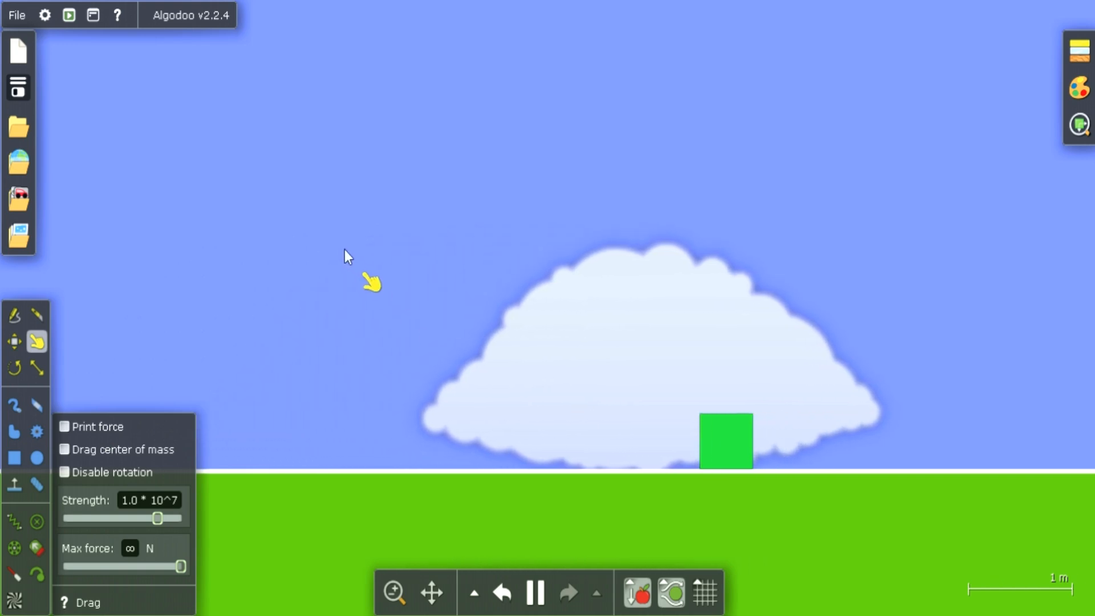
Draw a tall narrow box and a smaller box on the ground, one on each side of the green box
click(16, 457)
drag(406, 244, 481, 467)
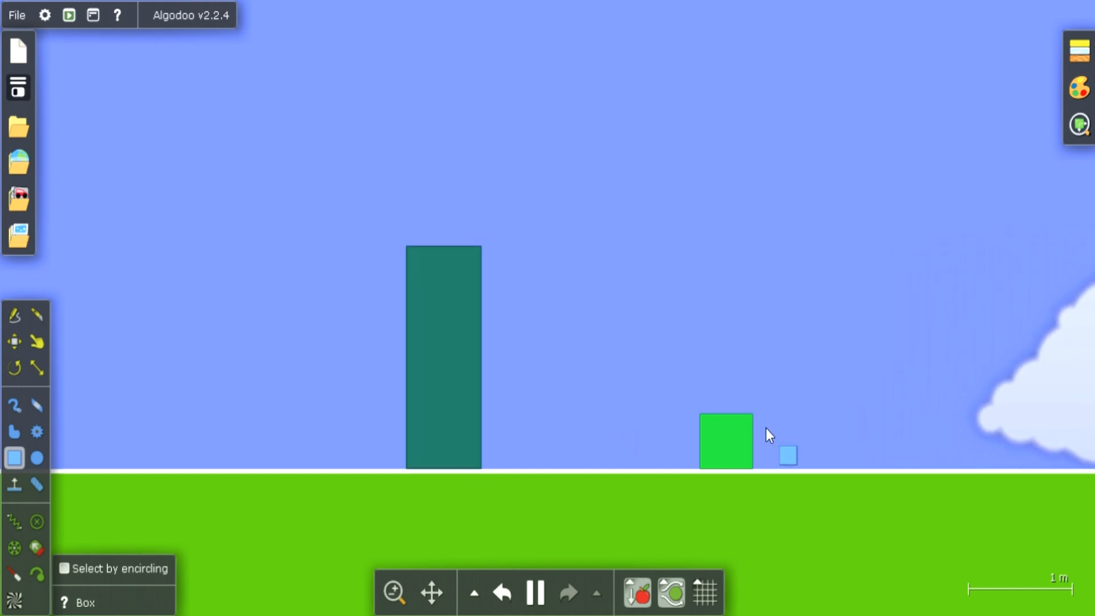
drag(809, 386, 878, 468)
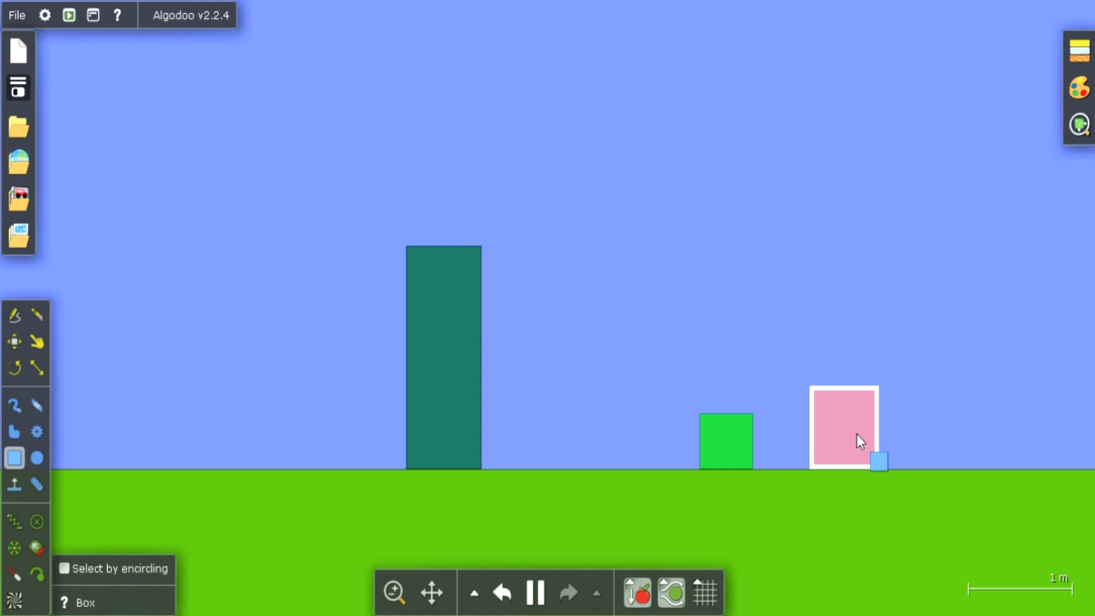
Reduce the pink box's density to 0.00100 kg/m² and raise it again to 2.3 kg/m²
right_click(857, 433)
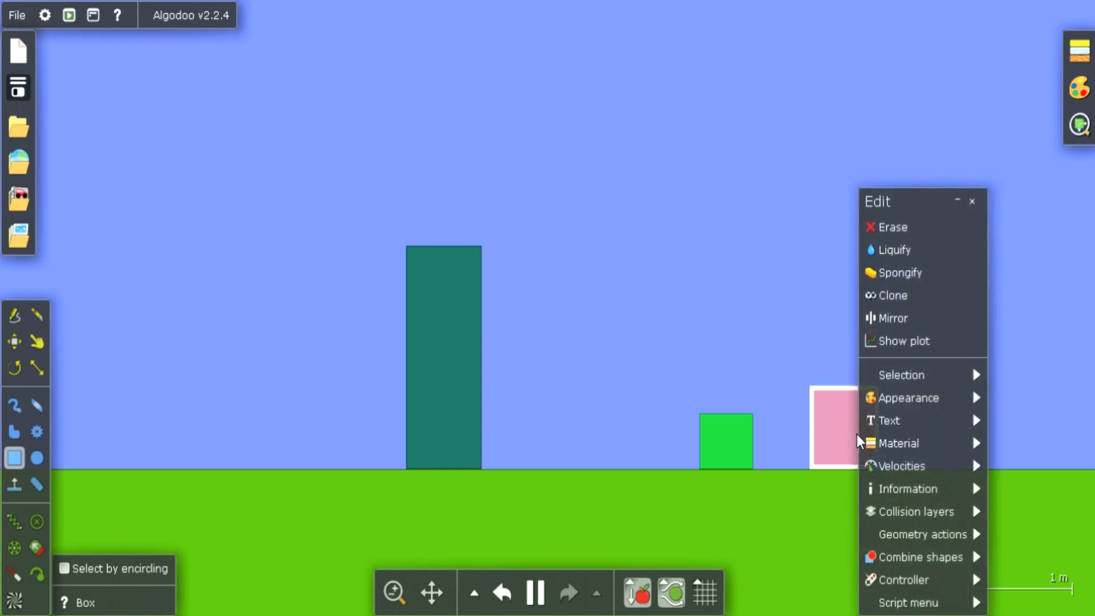
mouse_move(925, 446)
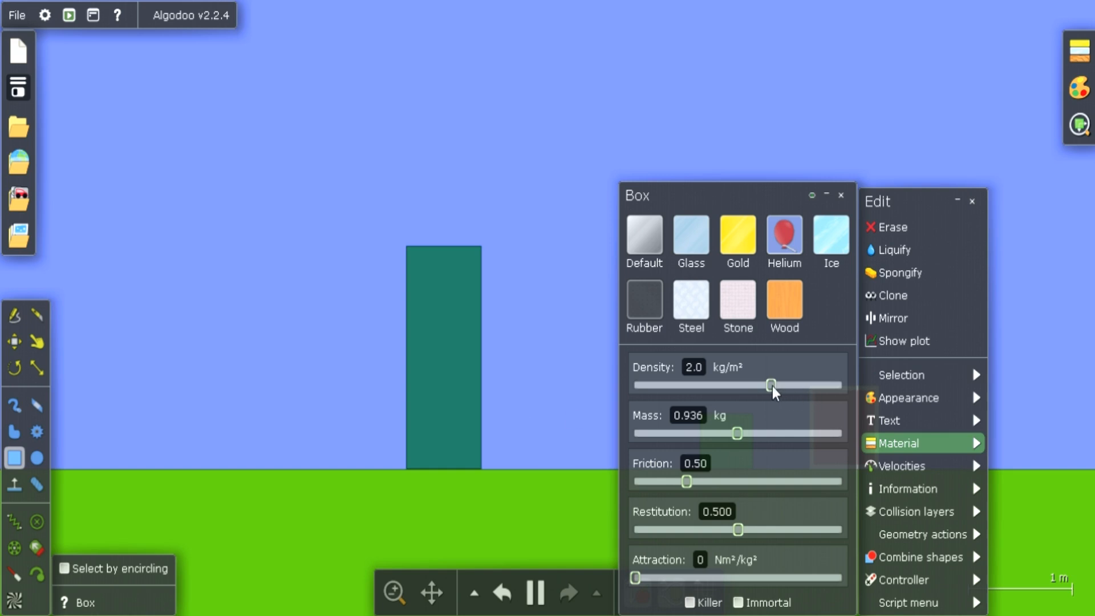
drag(772, 388, 626, 403)
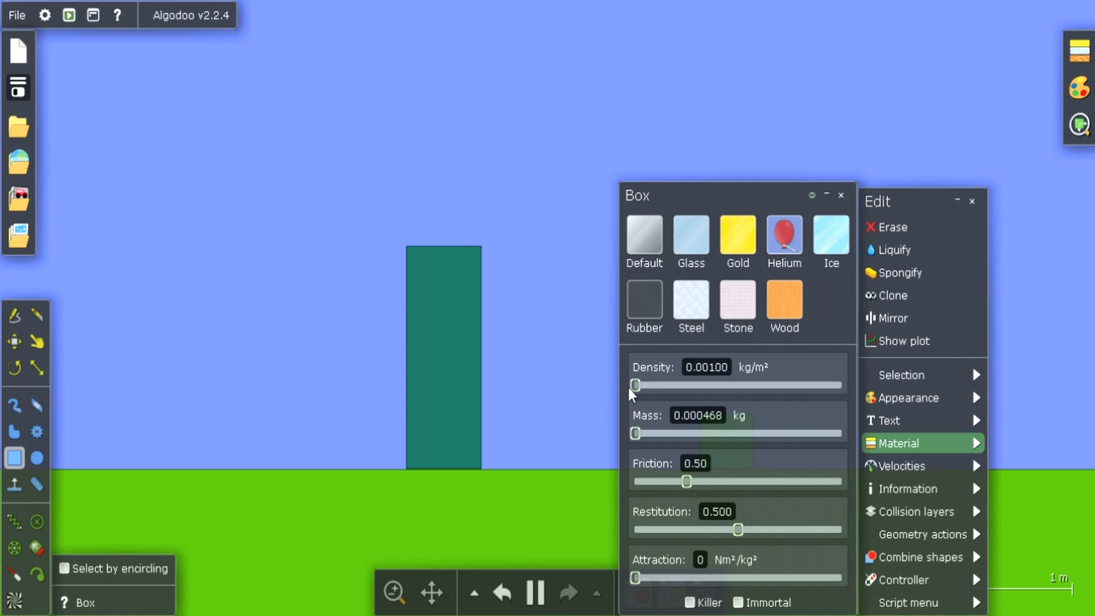
drag(635, 388, 774, 388)
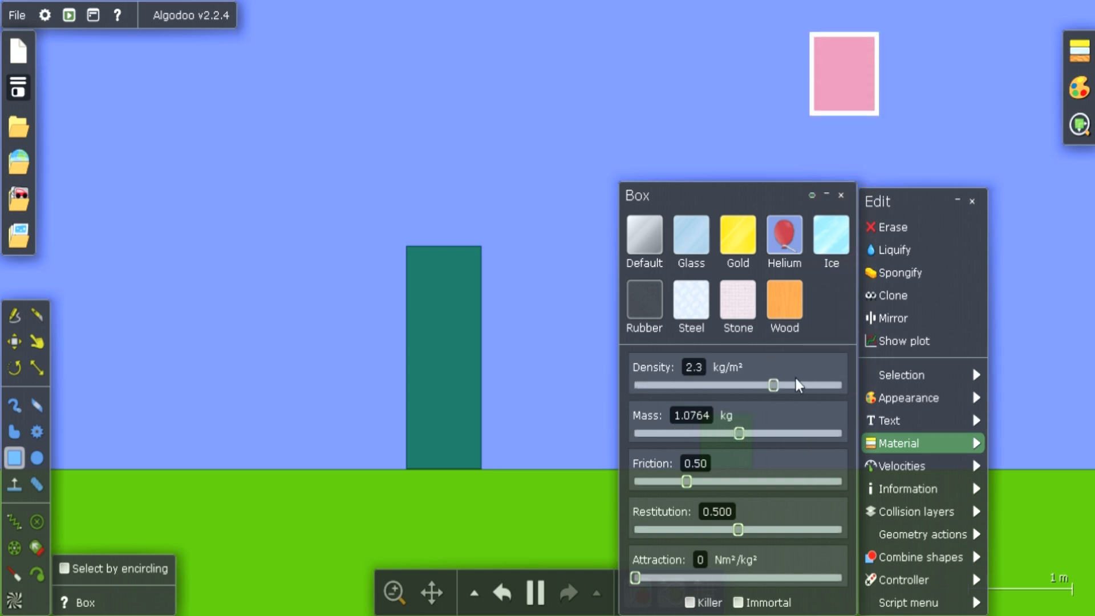
click(586, 307)
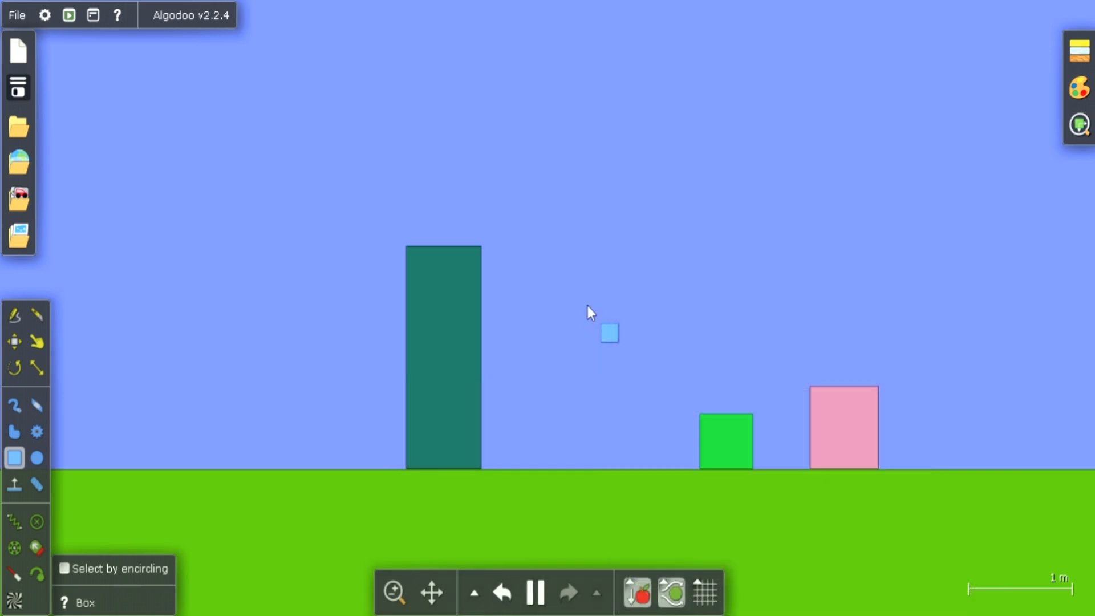
Pause the simulation, set the green box's mass to 0.050 kg, and resume the simulation
click(536, 593)
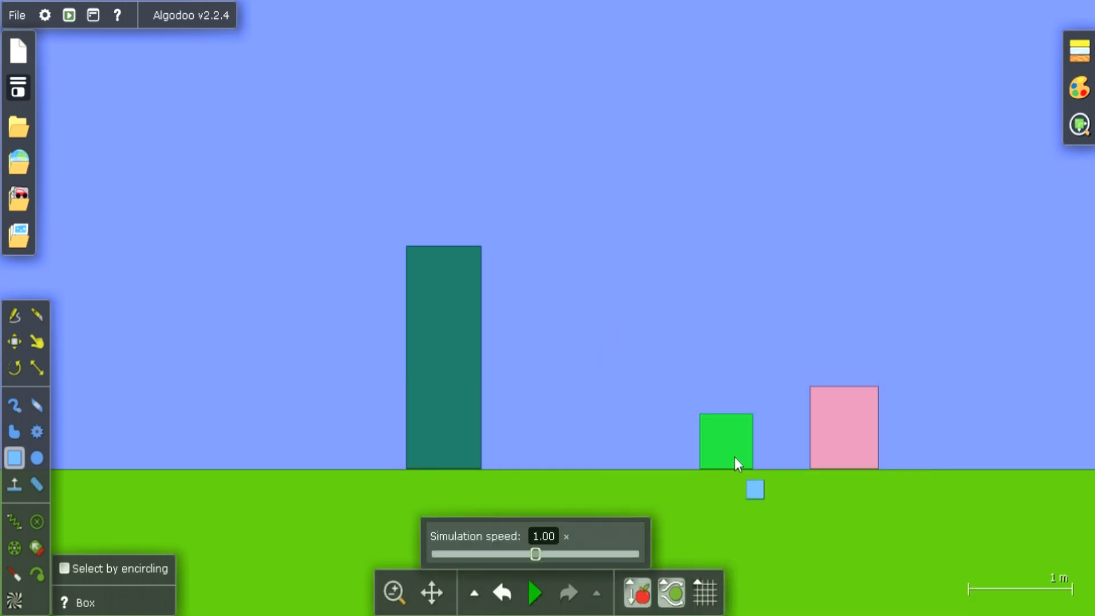
right_click(730, 443)
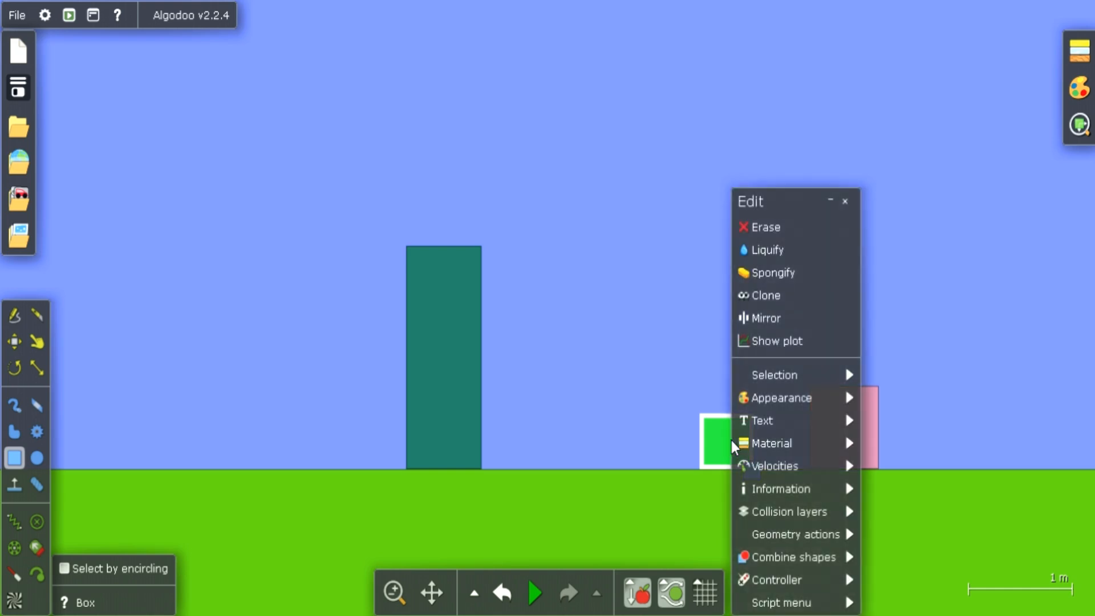
mouse_move(771, 409)
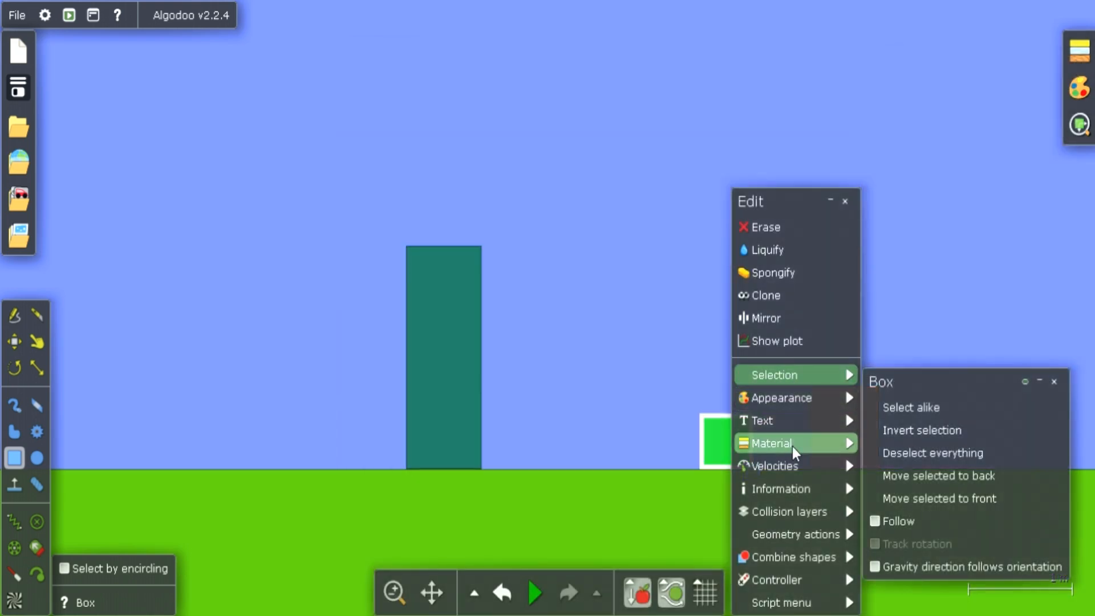
mouse_move(816, 443)
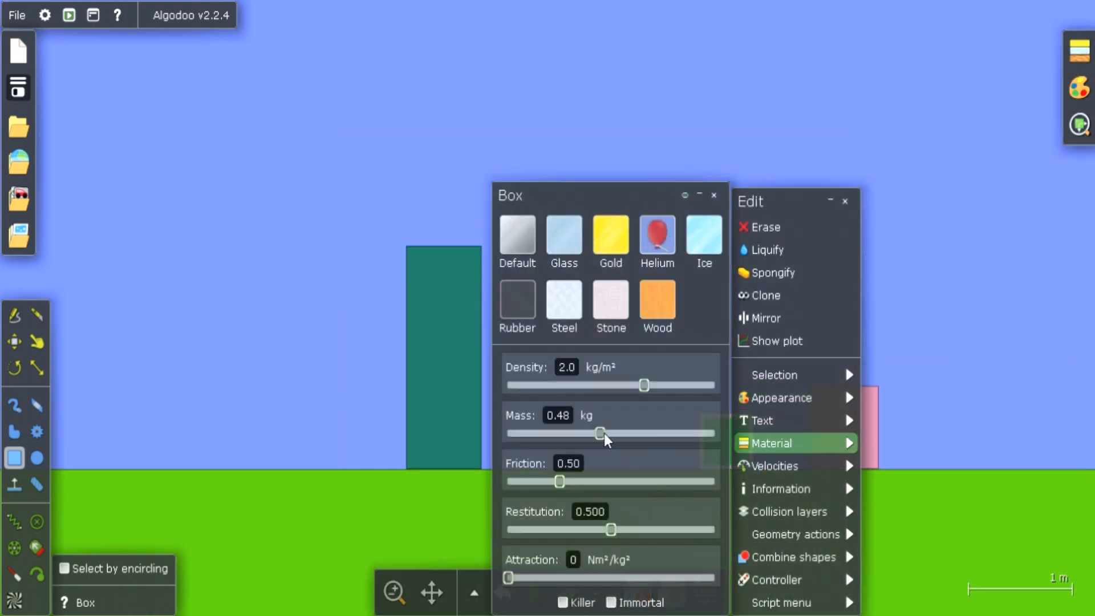
drag(601, 434, 566, 434)
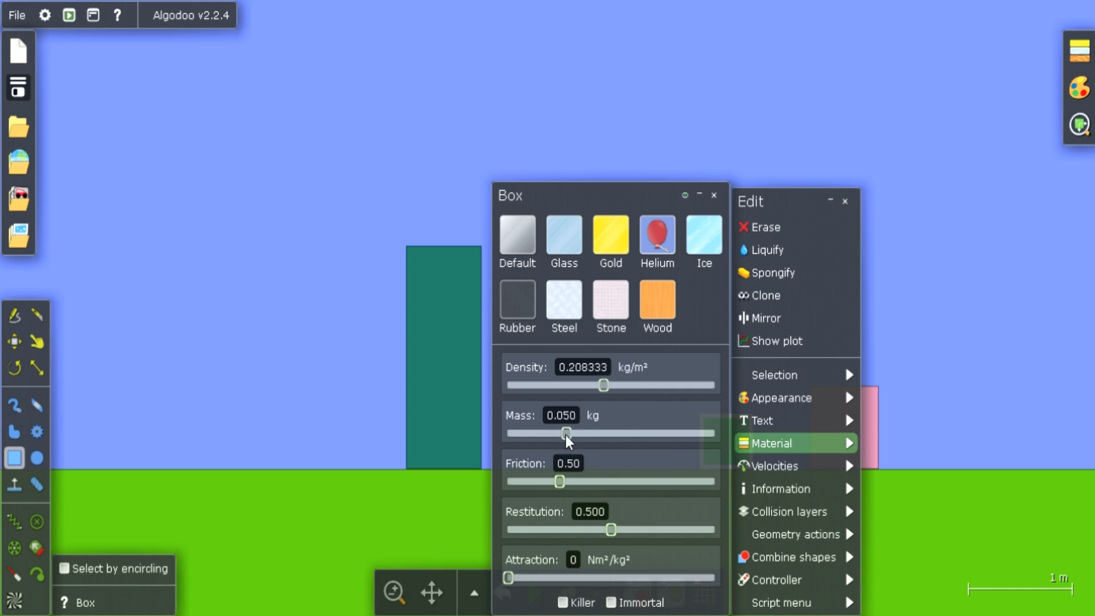
click(683, 142)
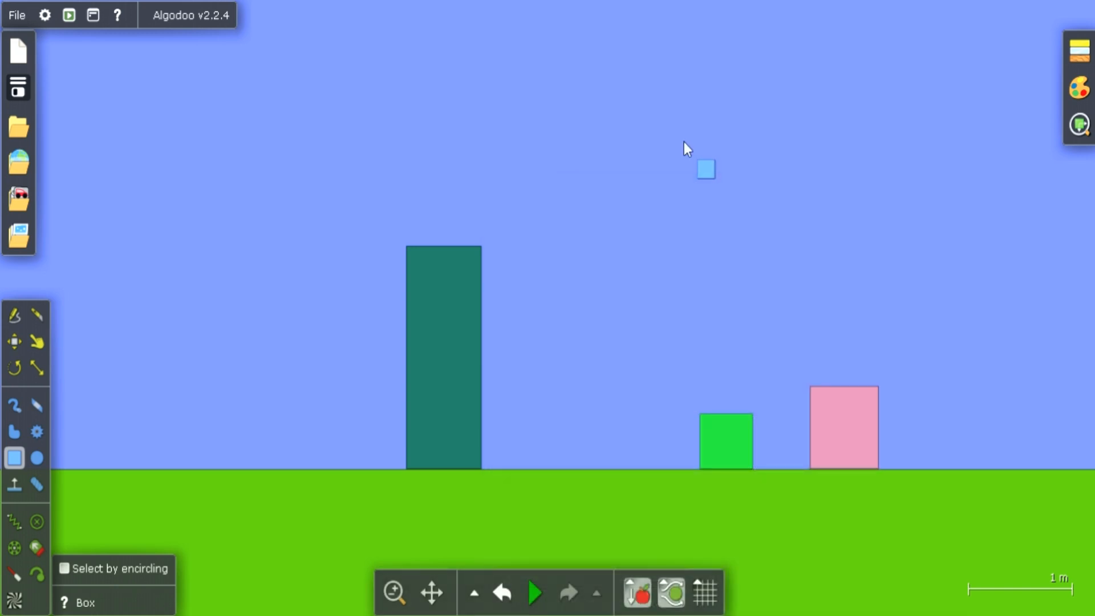
click(533, 580)
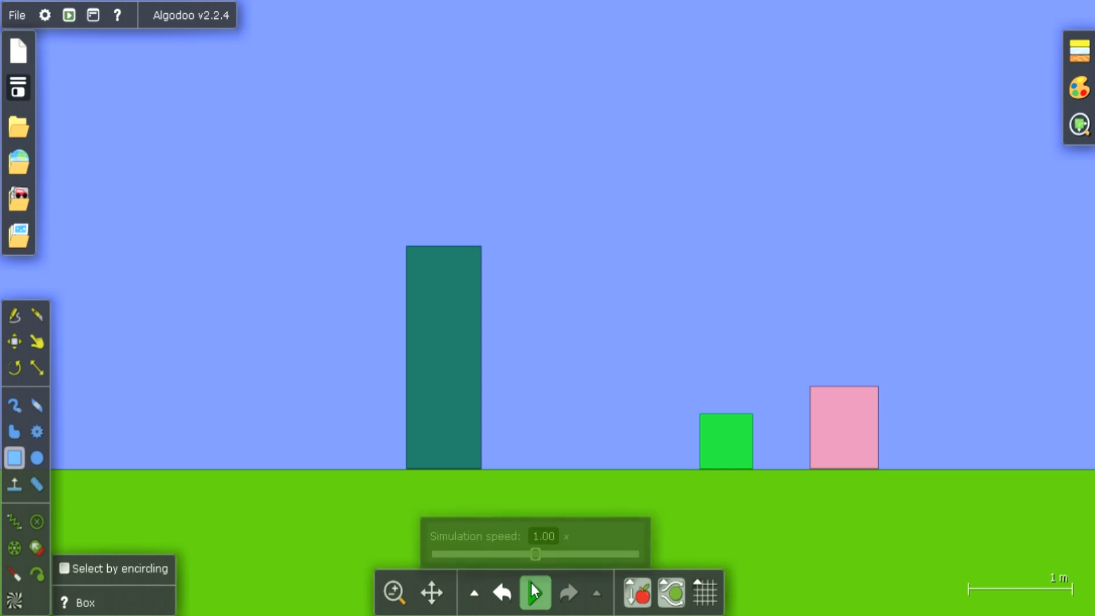
click(672, 494)
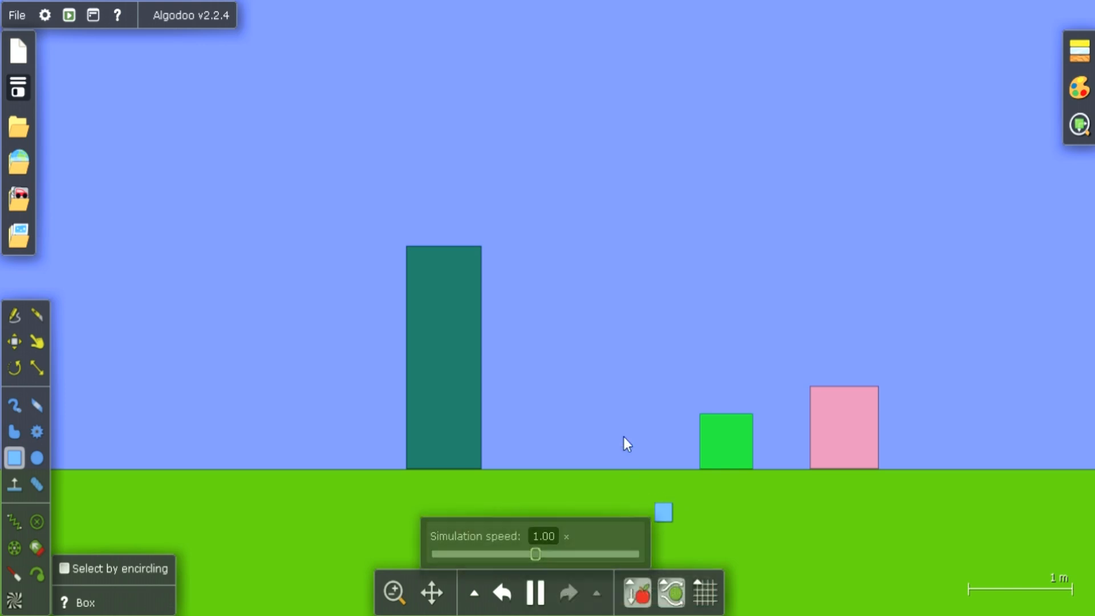
Open the material settings for new objects and lower their density to 0.0017 kg/m²
click(1078, 50)
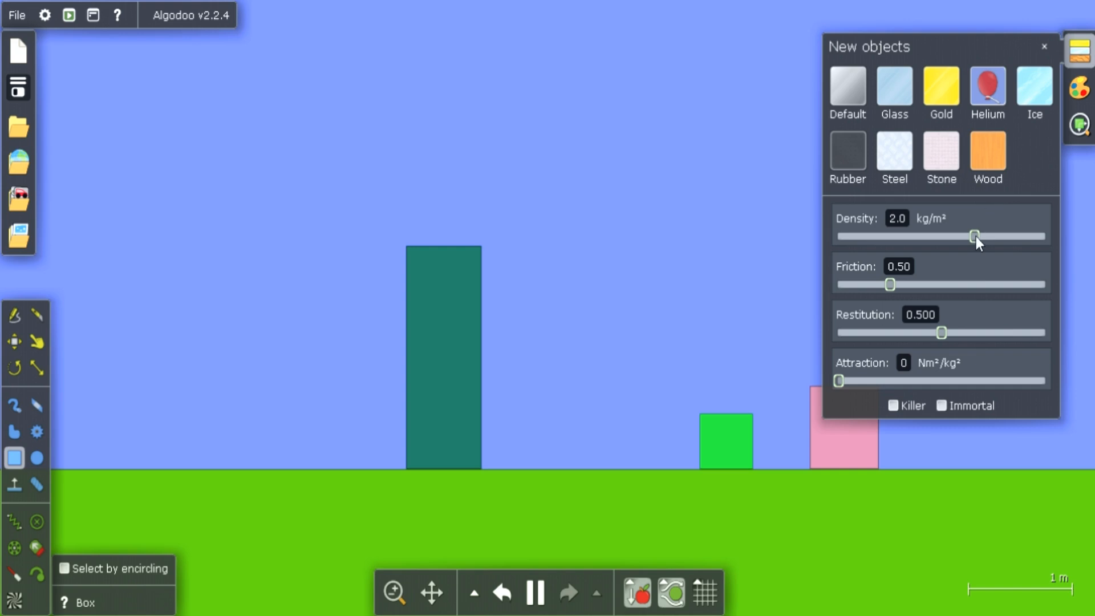
drag(974, 237, 918, 234)
click(739, 442)
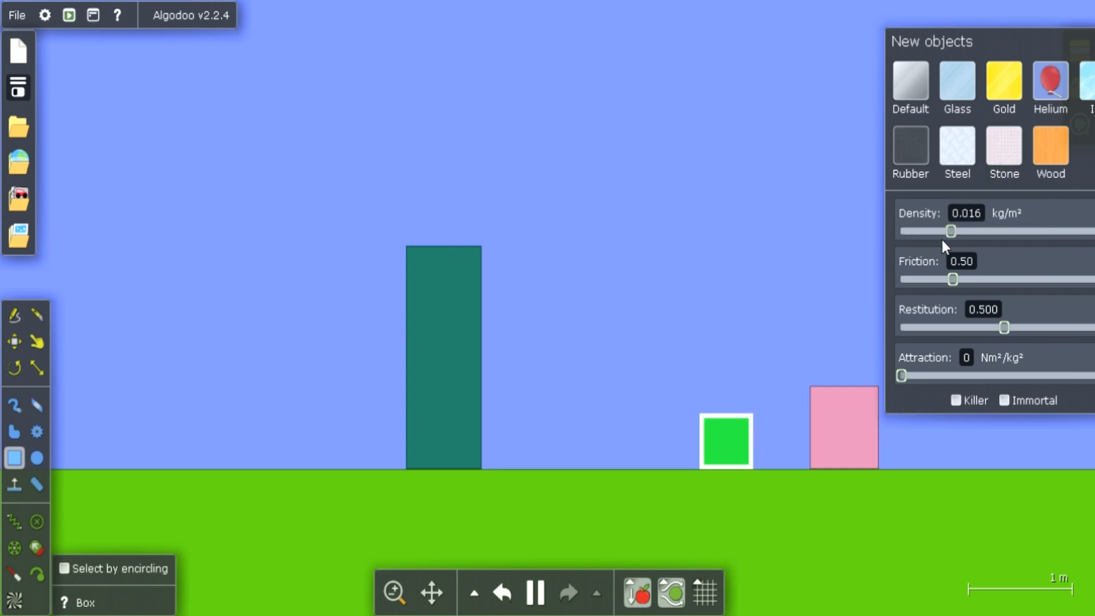
drag(942, 240, 908, 241)
drag(833, 205, 851, 226)
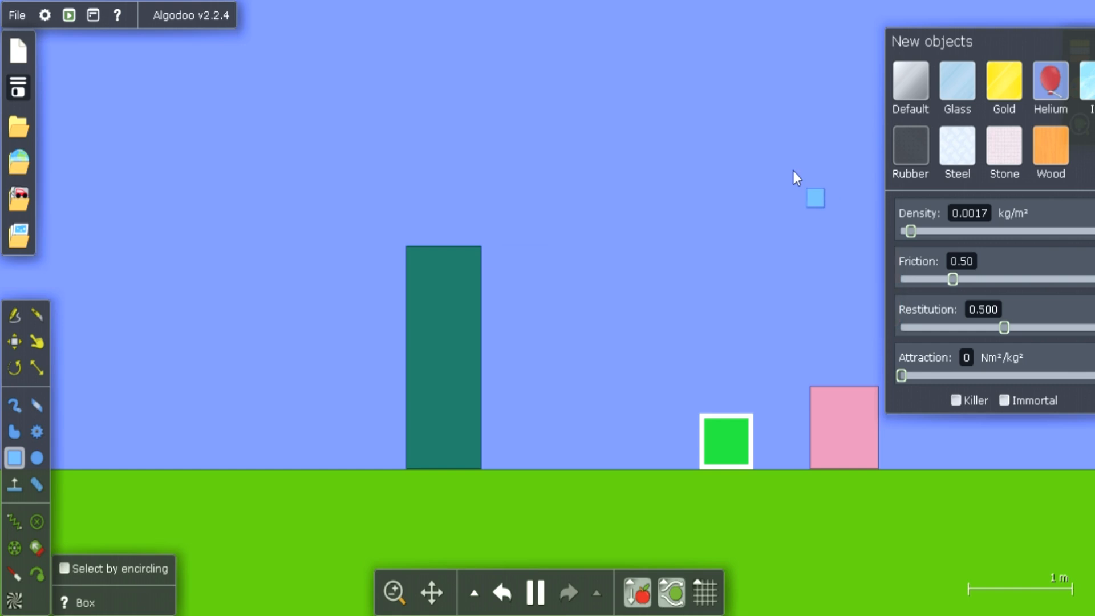
click(793, 169)
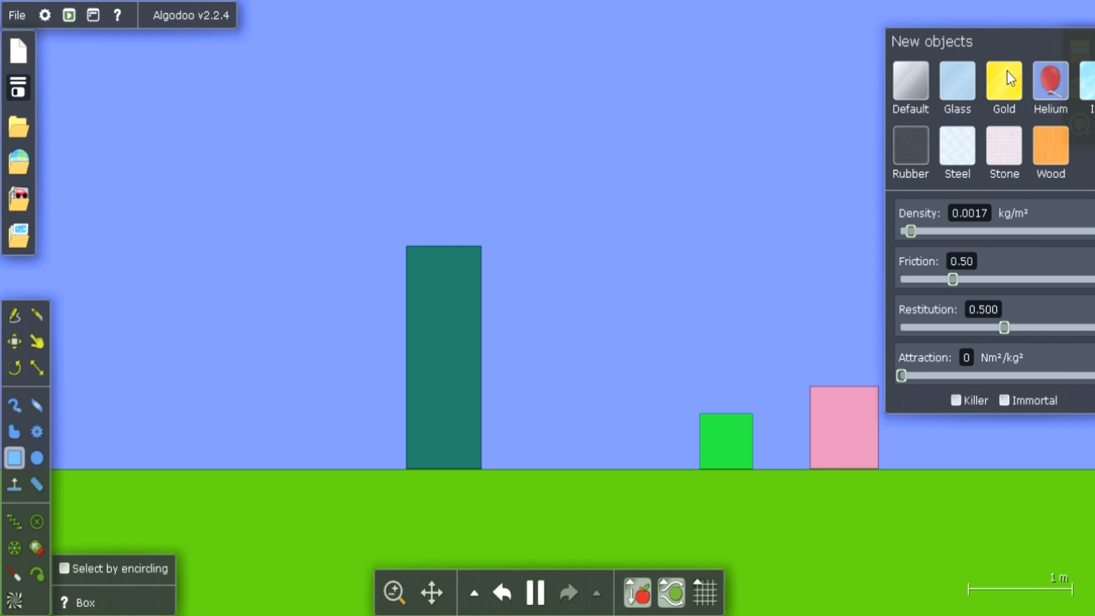
Choose the Glass material for new objects and reduce its density to 0.00110 kg/m²
click(963, 71)
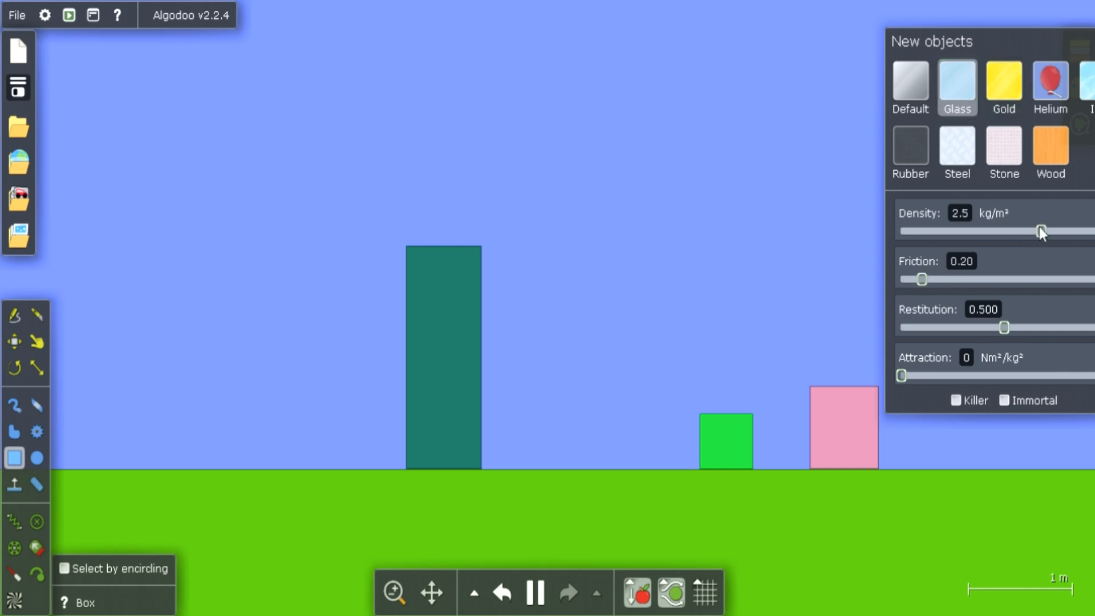
drag(1041, 227, 899, 240)
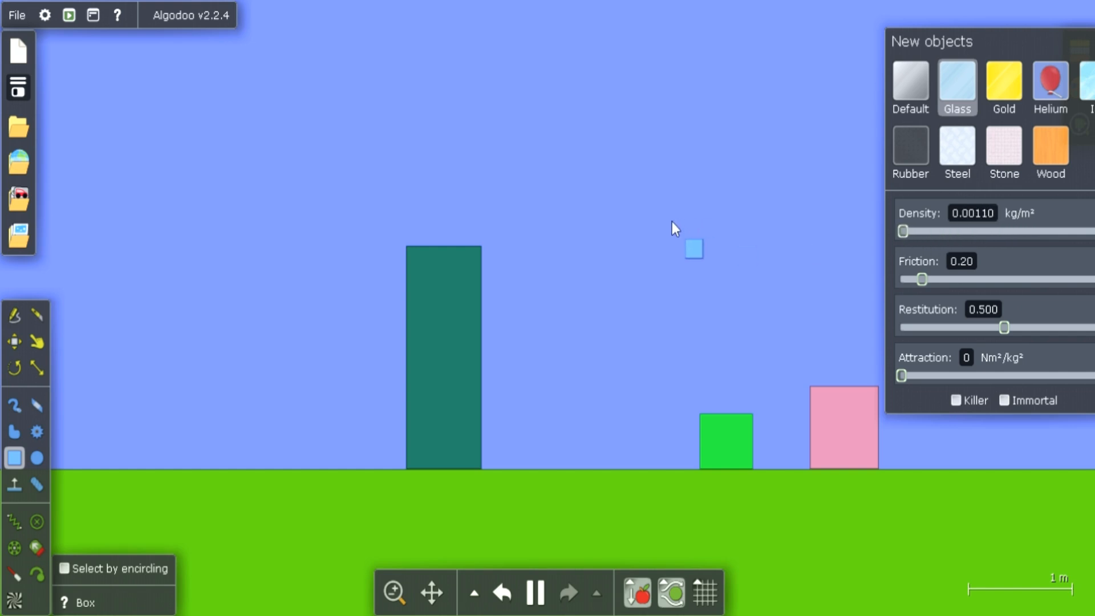
click(723, 436)
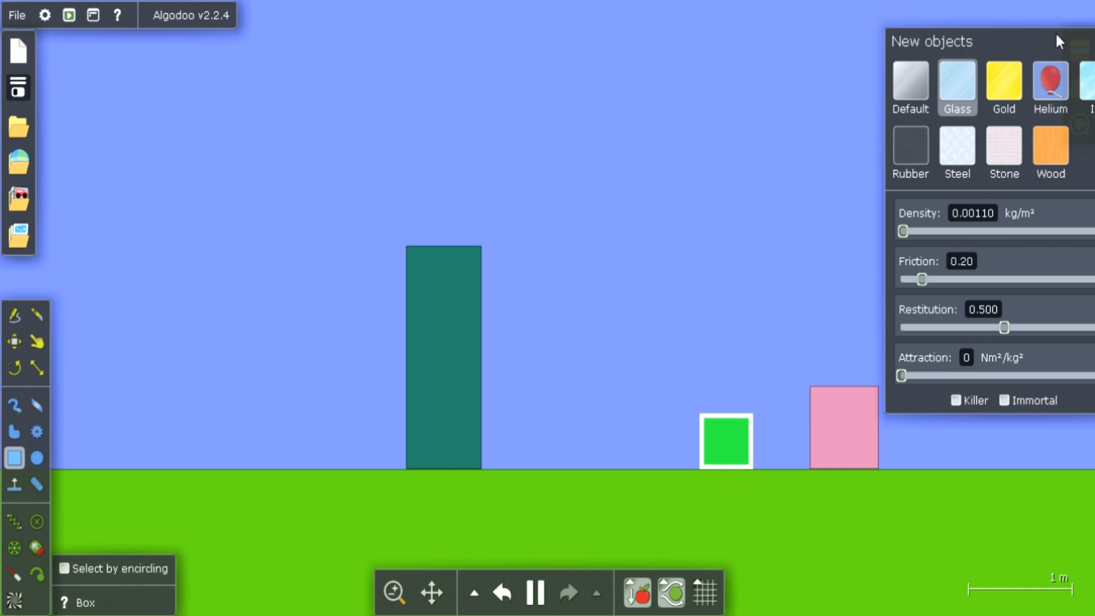
Reapply the Glass material for new objects and set the density to 0.105 kg/m²
drag(1054, 32, 757, 81)
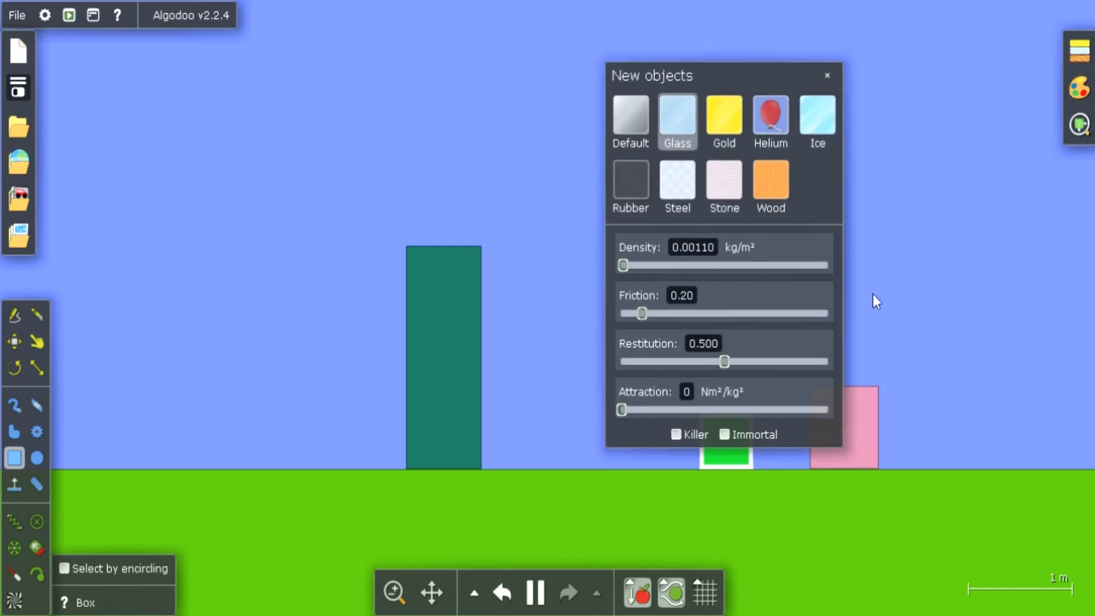
click(686, 128)
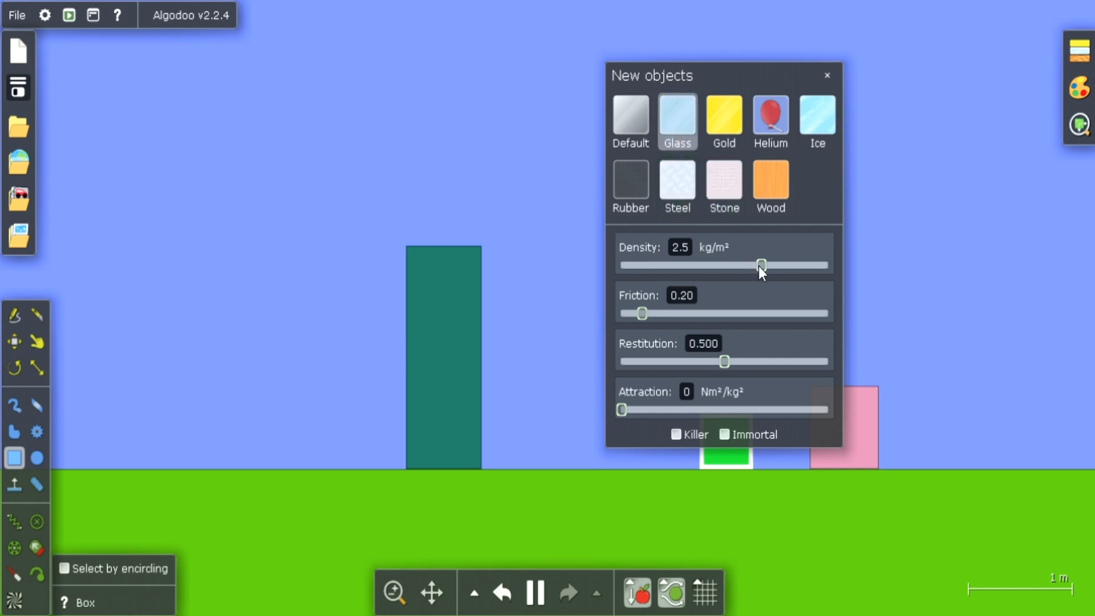
drag(760, 265, 728, 273)
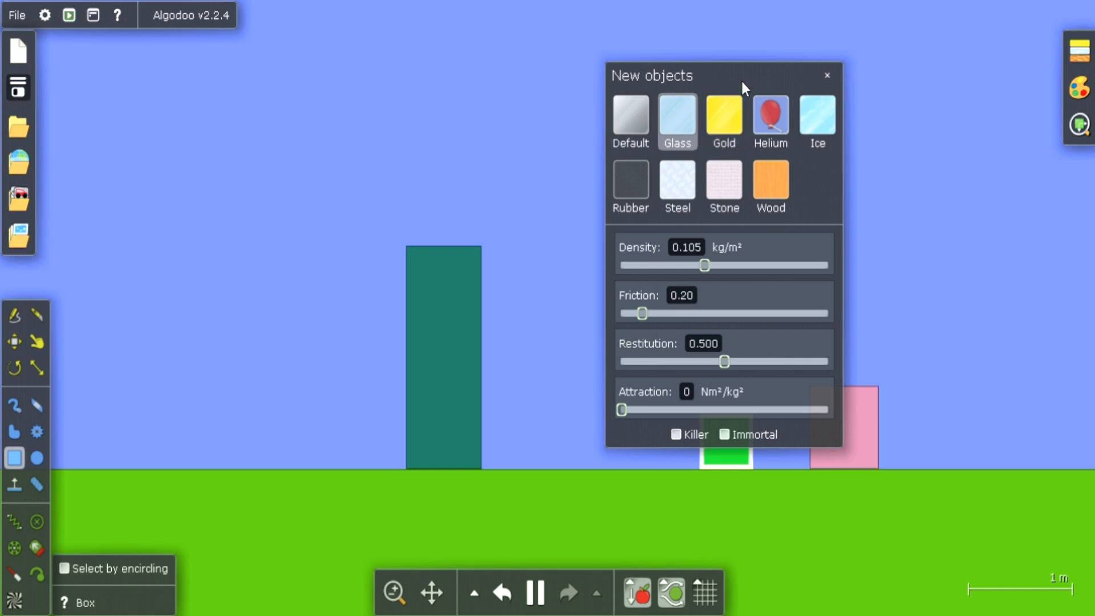
Move the material settings away from the green box, and set the new objects' density to 0.0035 kg/m² and friction to 0
drag(741, 79, 519, 72)
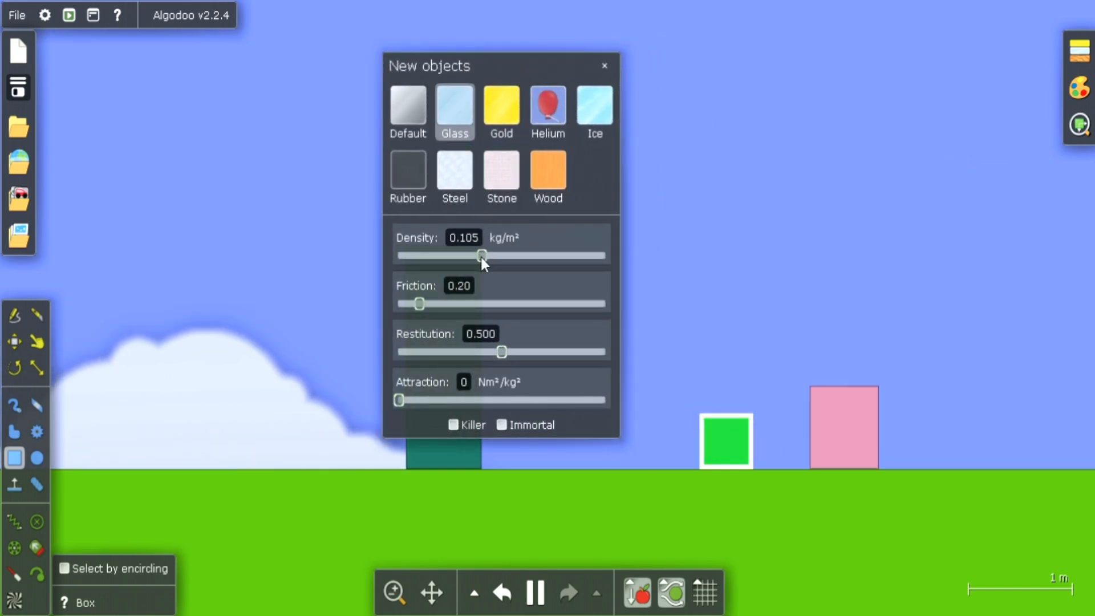
drag(481, 258, 421, 260)
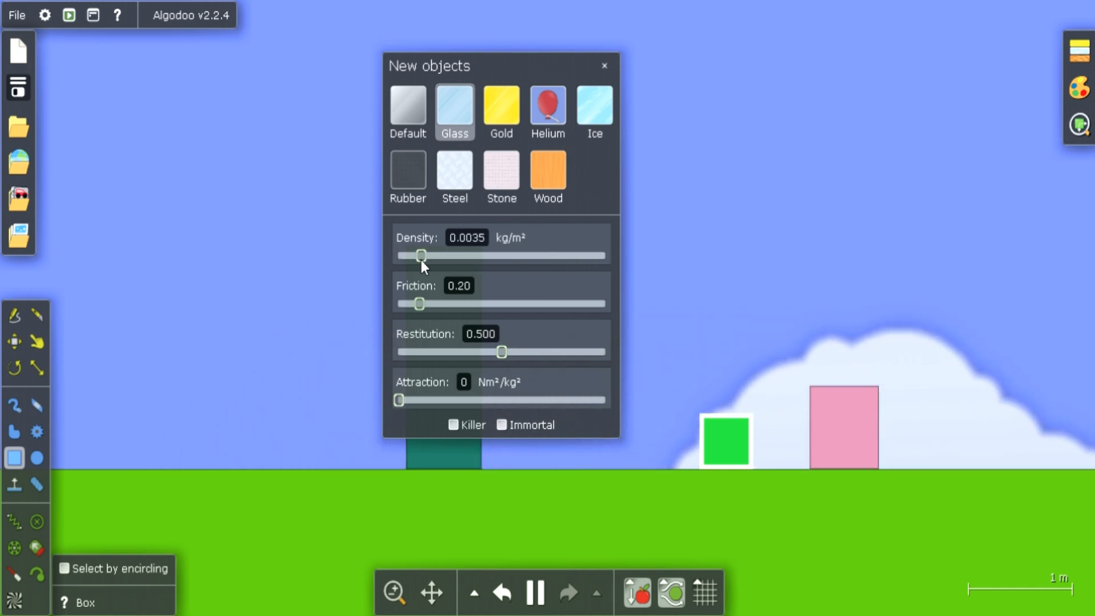
drag(422, 303, 396, 306)
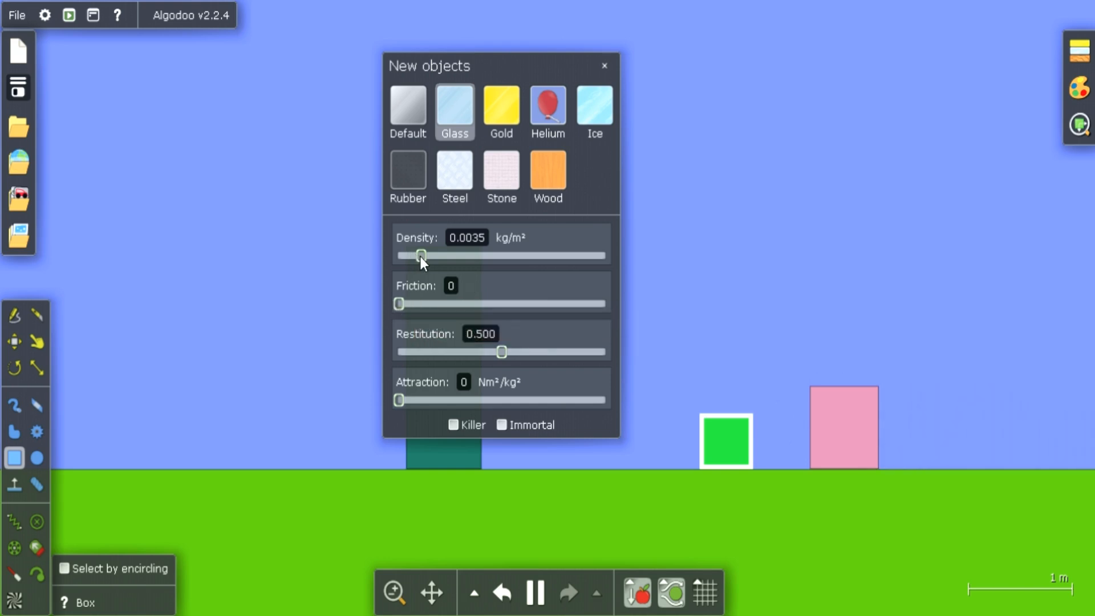
Raise the density for new objects to 0.100 and then 3.2 kg/m², and select the pink box
drag(421, 257, 468, 266)
click(832, 404)
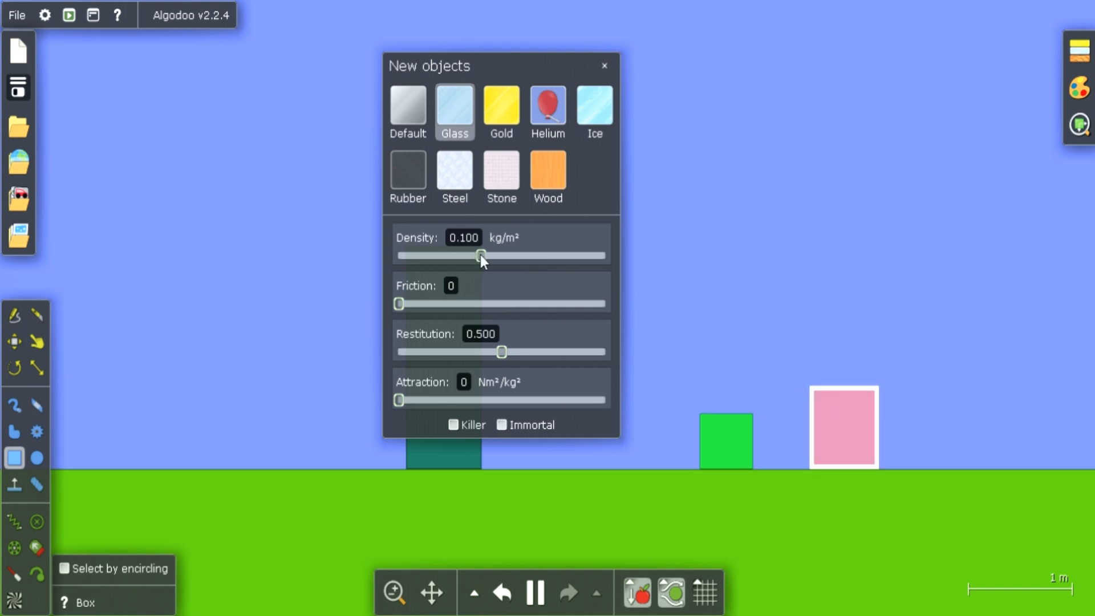
drag(480, 254, 543, 254)
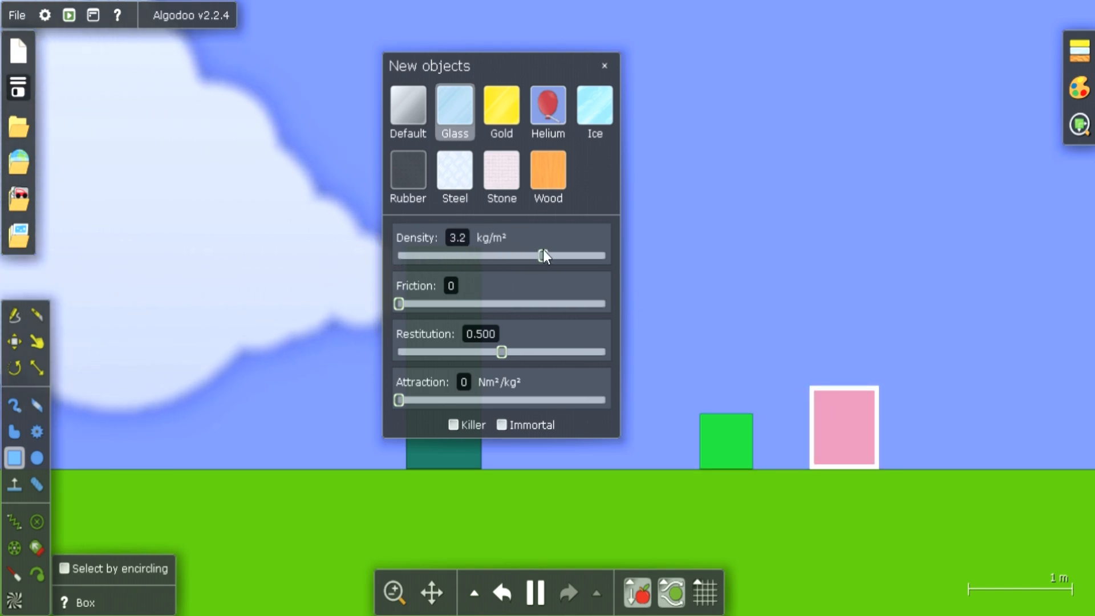
Choose the Helium material for new objects and close the material settings
click(546, 113)
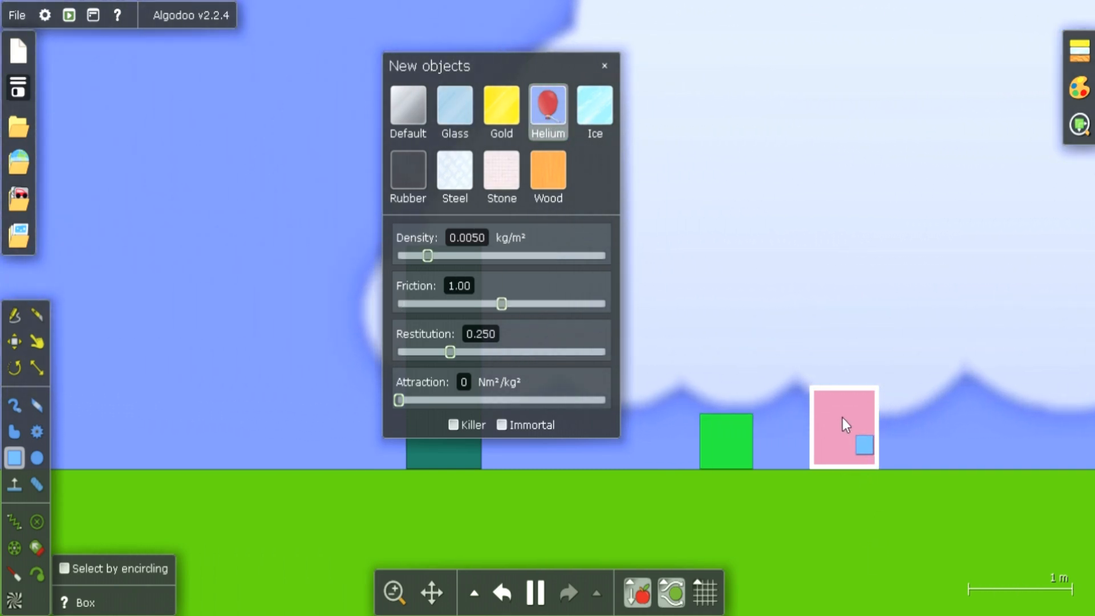
drag(843, 419, 607, 73)
click(605, 66)
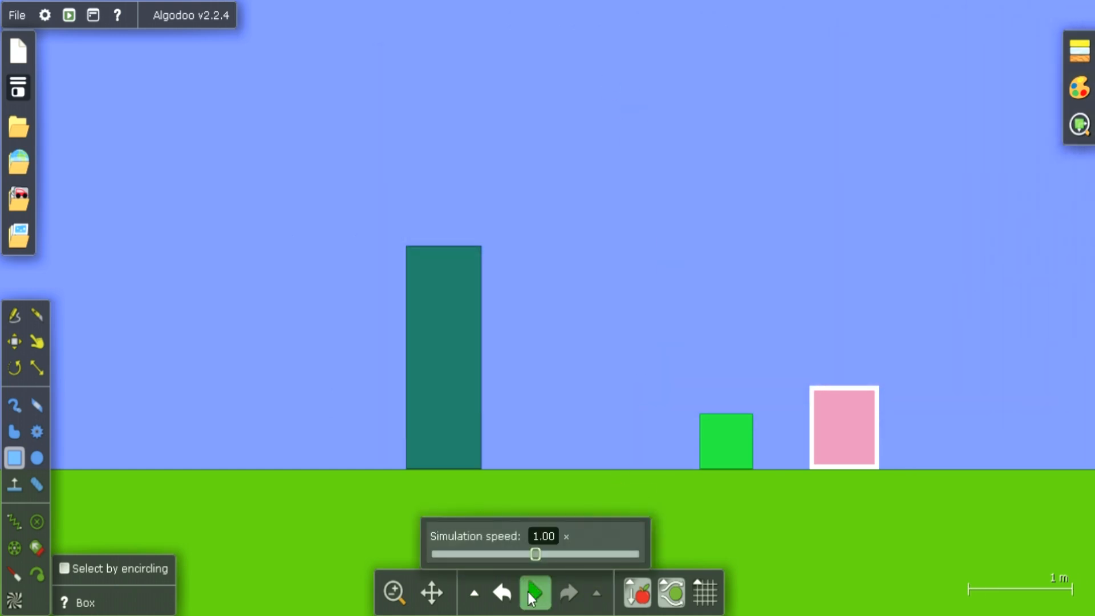
Undo the last action, reselect the pink box and lower its density to 0.070 kg/m² in its material settings
click(509, 594)
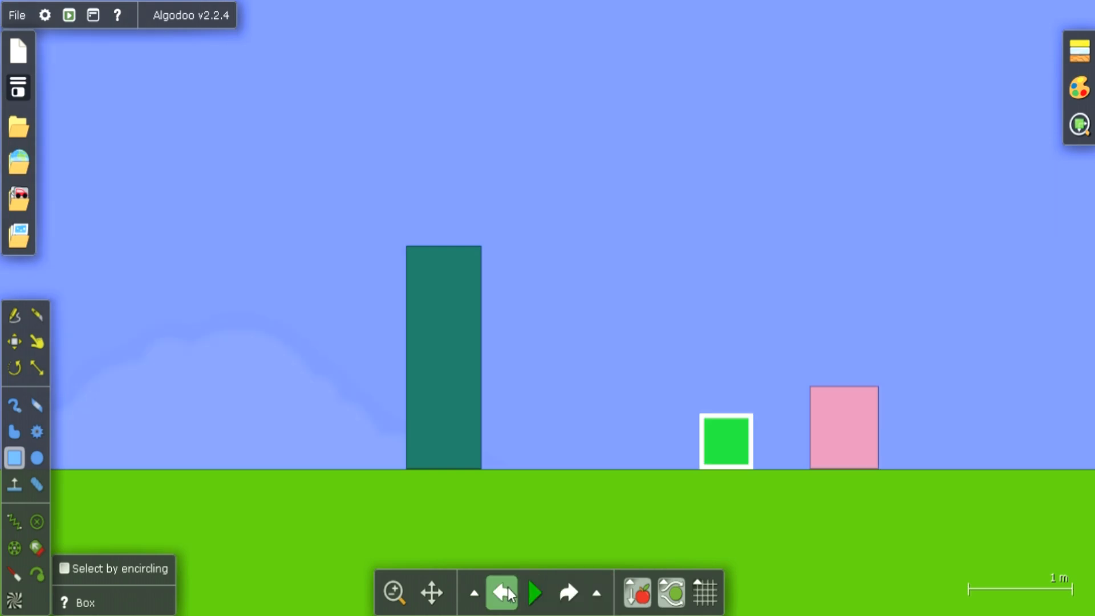
click(830, 427)
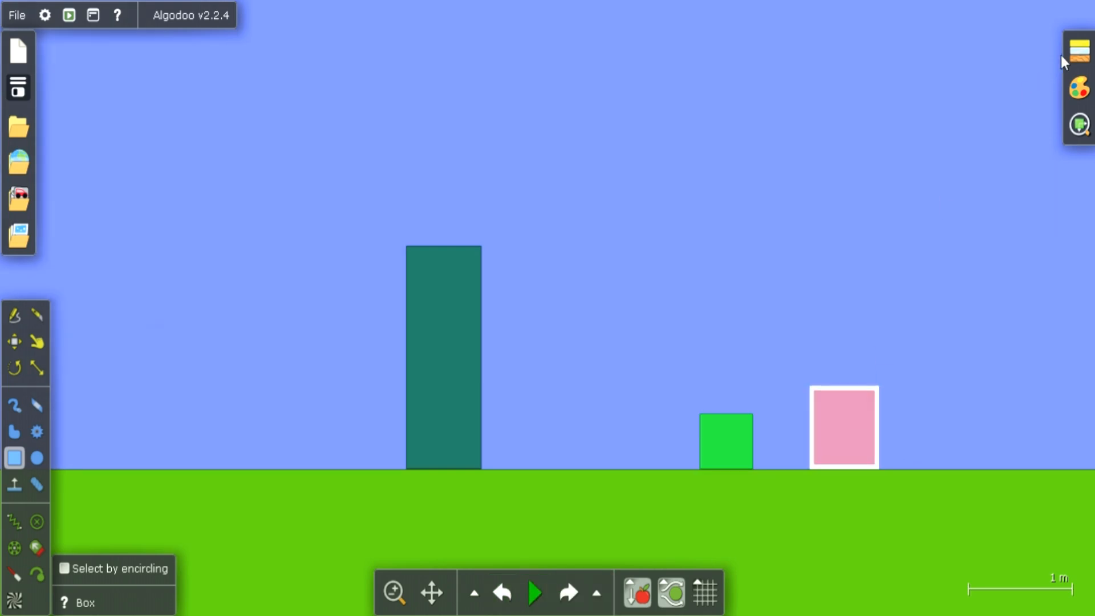
click(1077, 53)
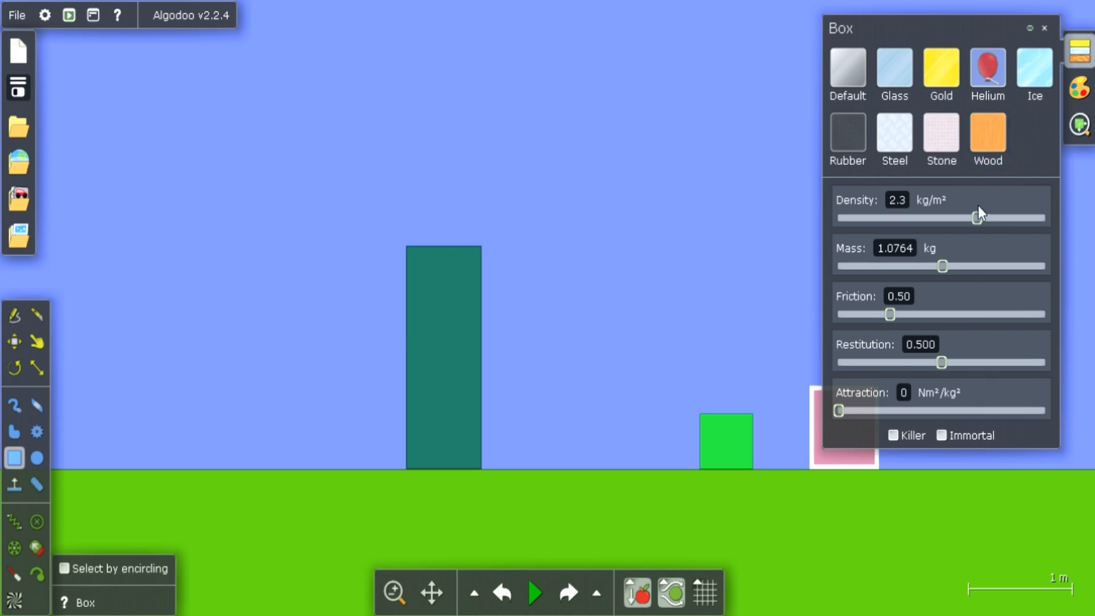
drag(973, 219, 924, 220)
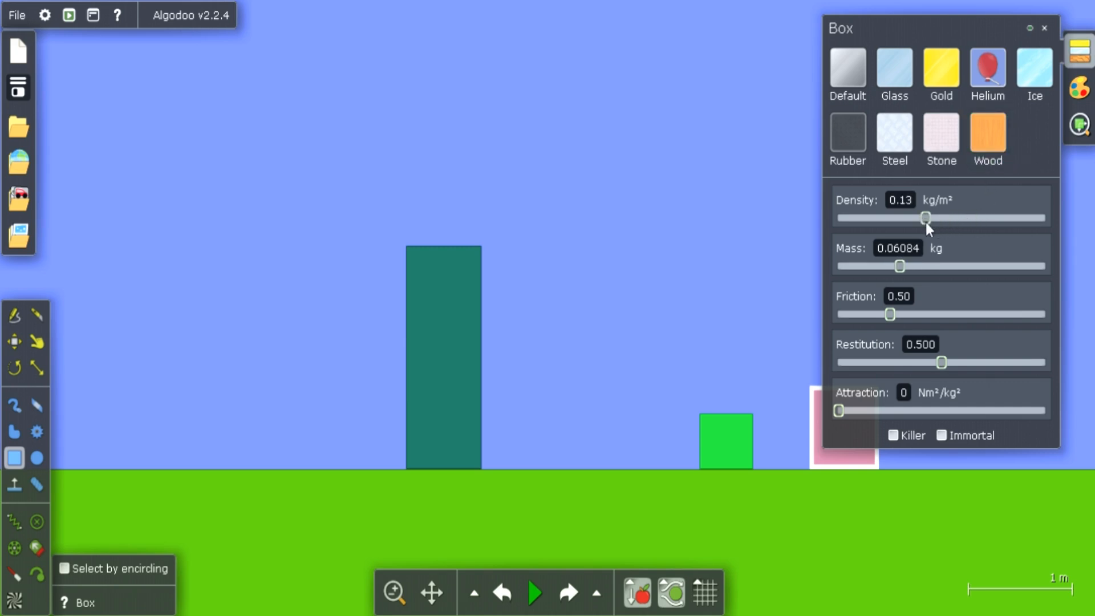
Select the ground plane, close its material settings and start the simulation
click(656, 514)
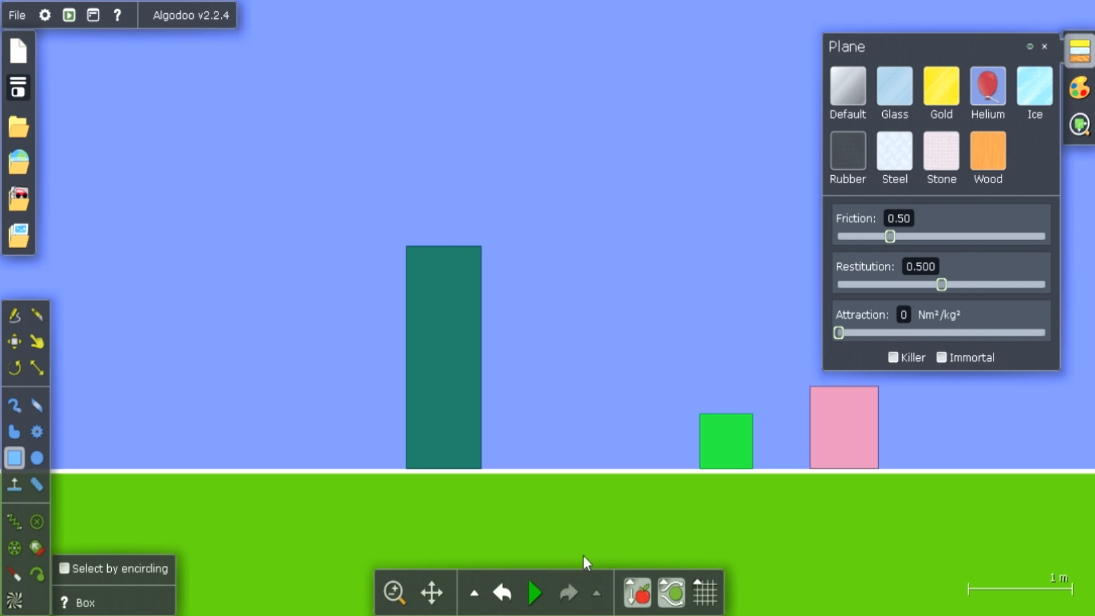
click(1045, 48)
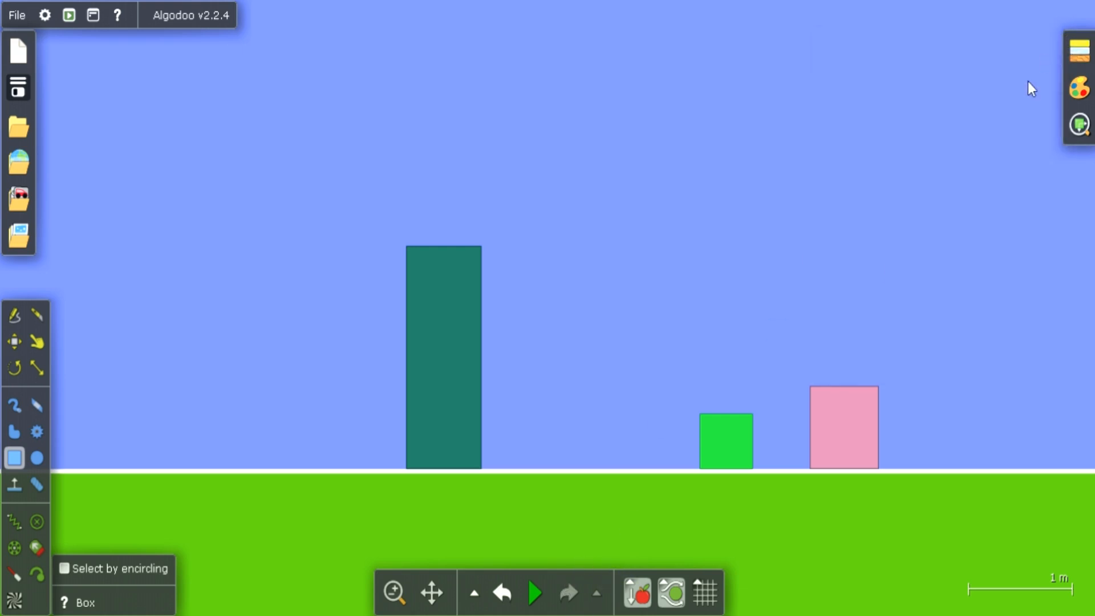
click(526, 591)
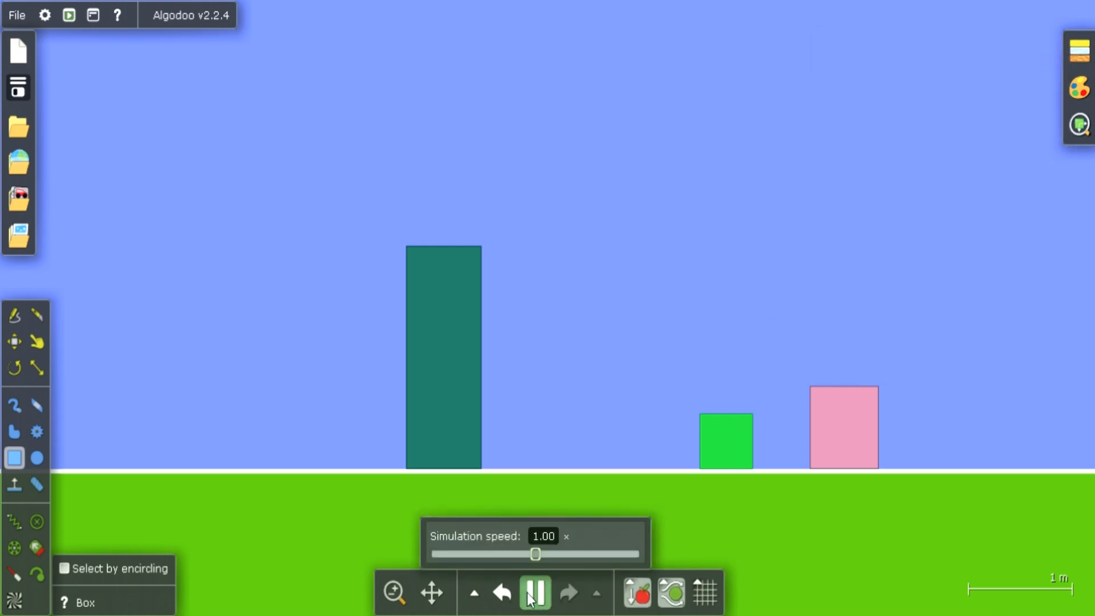
Open the pink box's material settings and set its density to 0.013 and then 0.037 kg/m² while the simulation runs
click(843, 422)
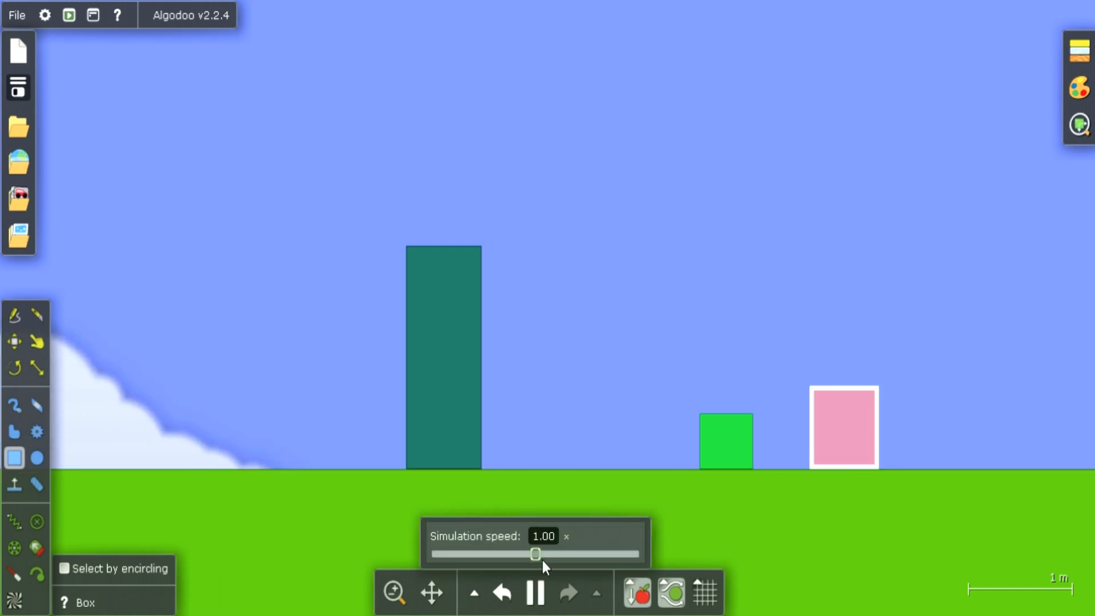
click(1079, 51)
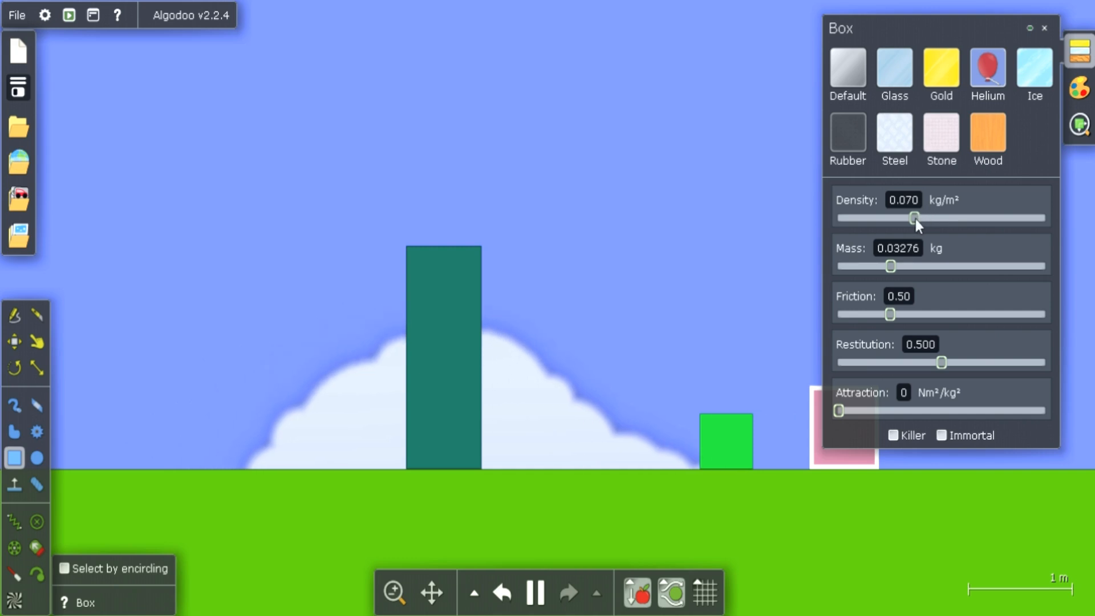
drag(914, 217, 885, 219)
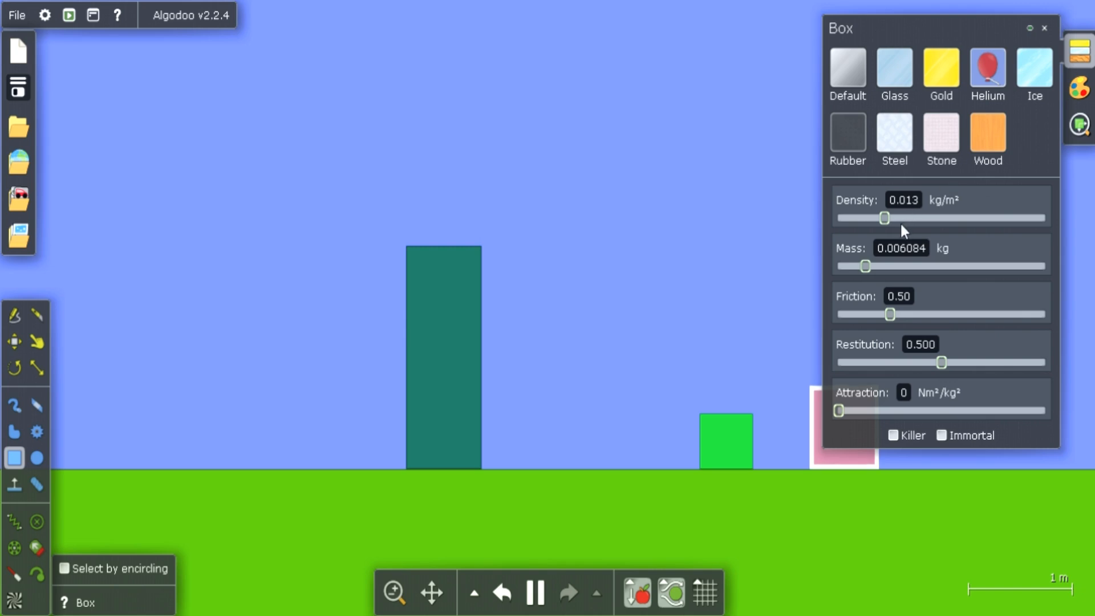
mouse_move(885, 220)
mouse_down()
mouse_move(900, 220)
mouse_move(858, 222)
mouse_move(903, 217)
mouse_up()
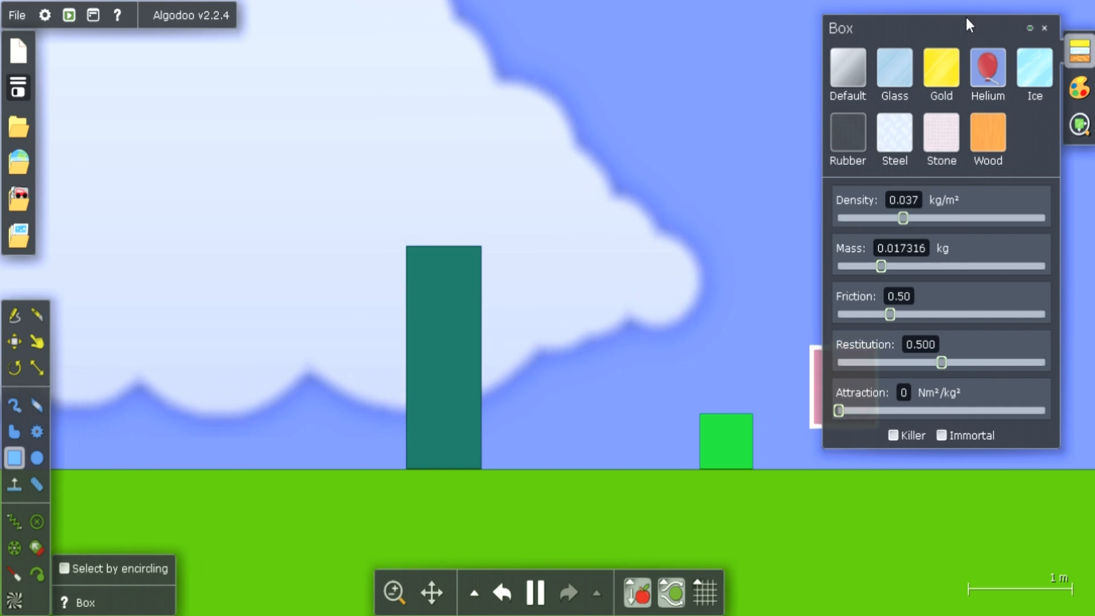
Move the material settings away from the pink box, and set its density to 0.0070 and then 0.012 kg/m²
drag(966, 20, 442, 89)
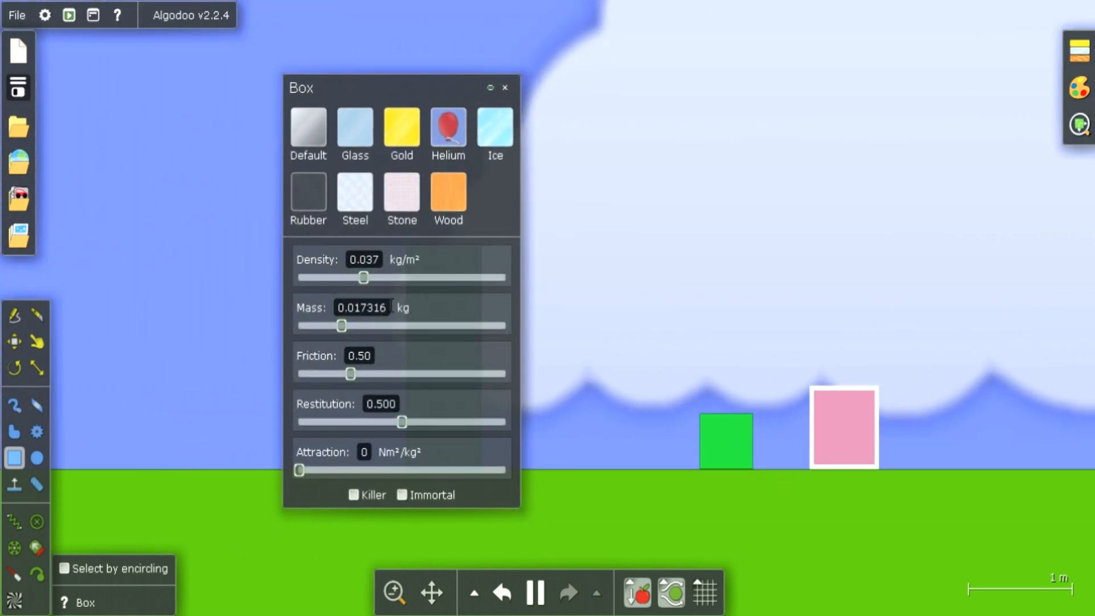
mouse_move(359, 283)
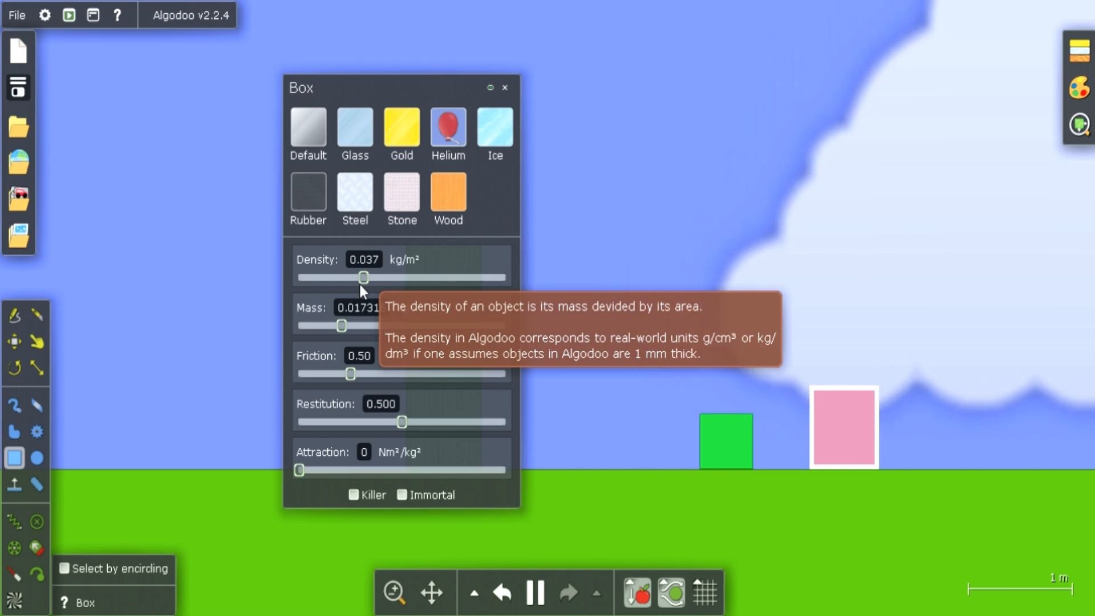
drag(364, 281, 427, 295)
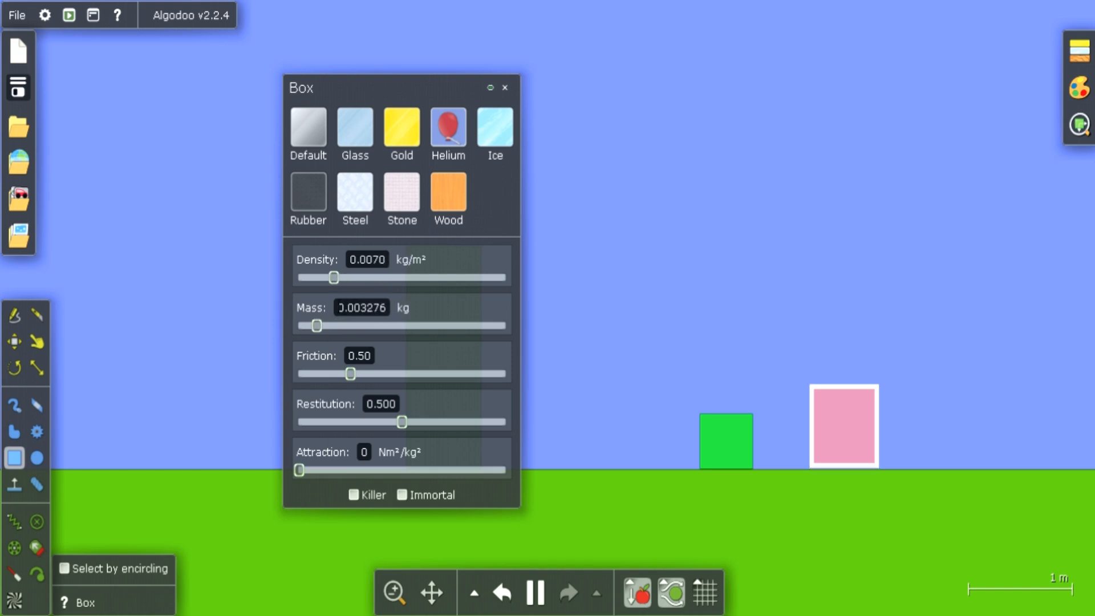
mouse_move(334, 299)
mouse_down()
mouse_move(379, 300)
mouse_move(322, 296)
mouse_move(344, 298)
mouse_up()
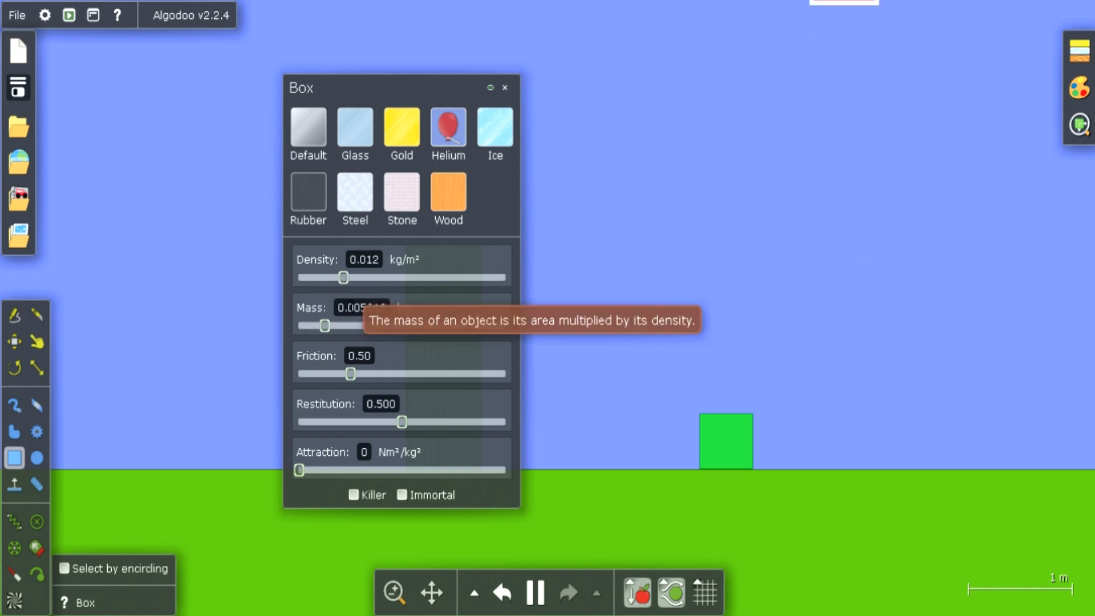